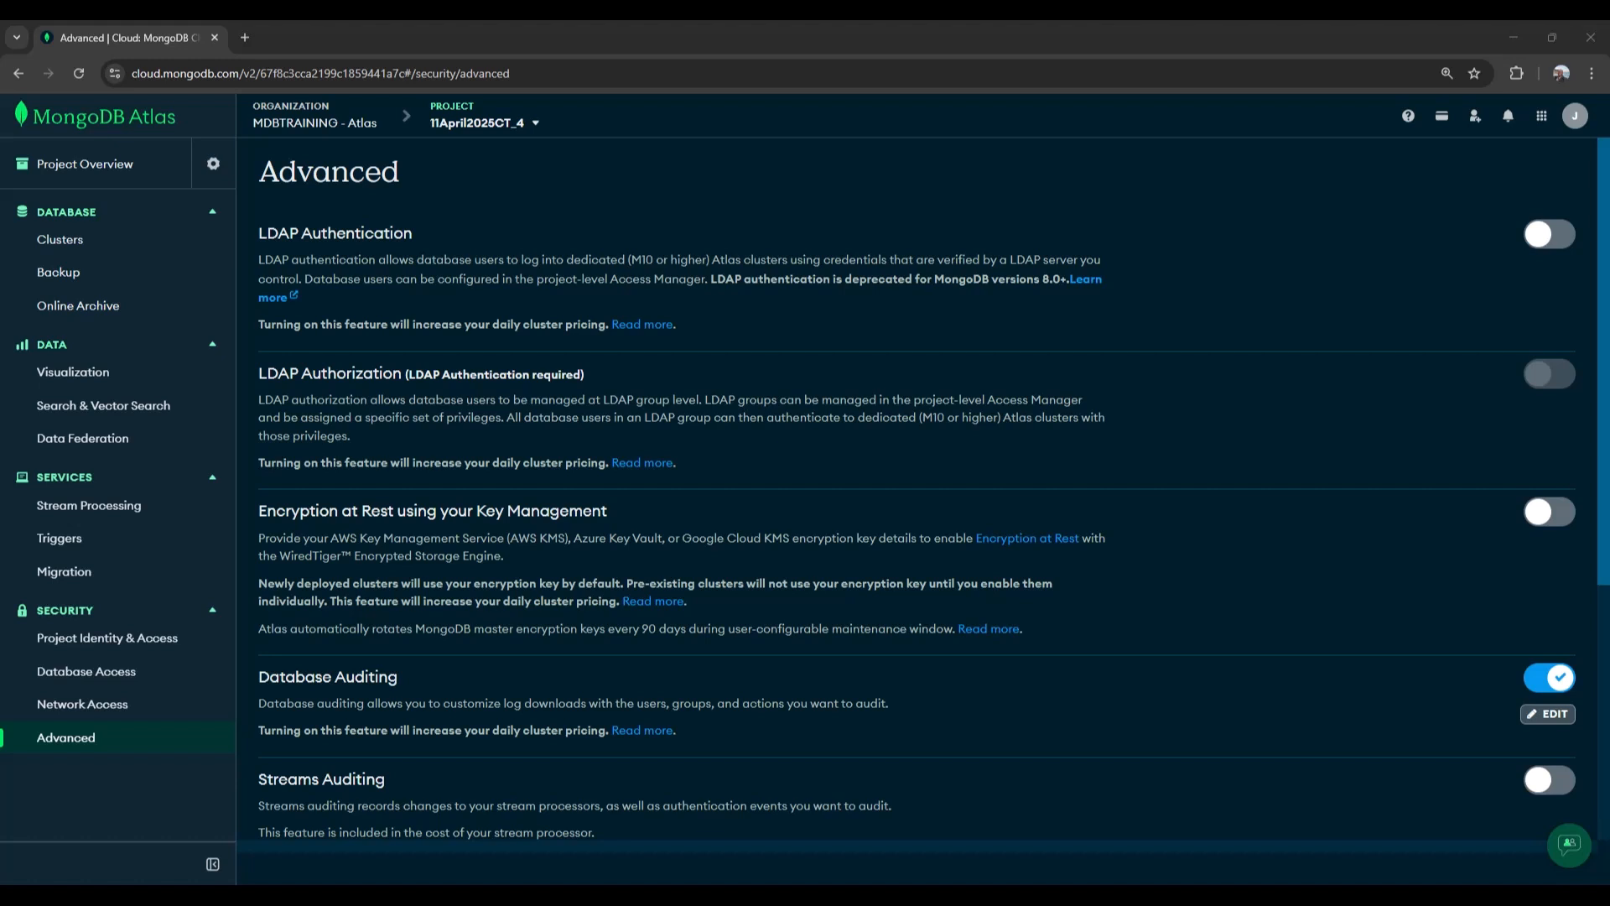
Enable Push-Based Log Export in the project's advanced security settings
{"action": "scroll", "coordinate": [836, 549], "scroll_direction": "down", "scroll_amount": 1}
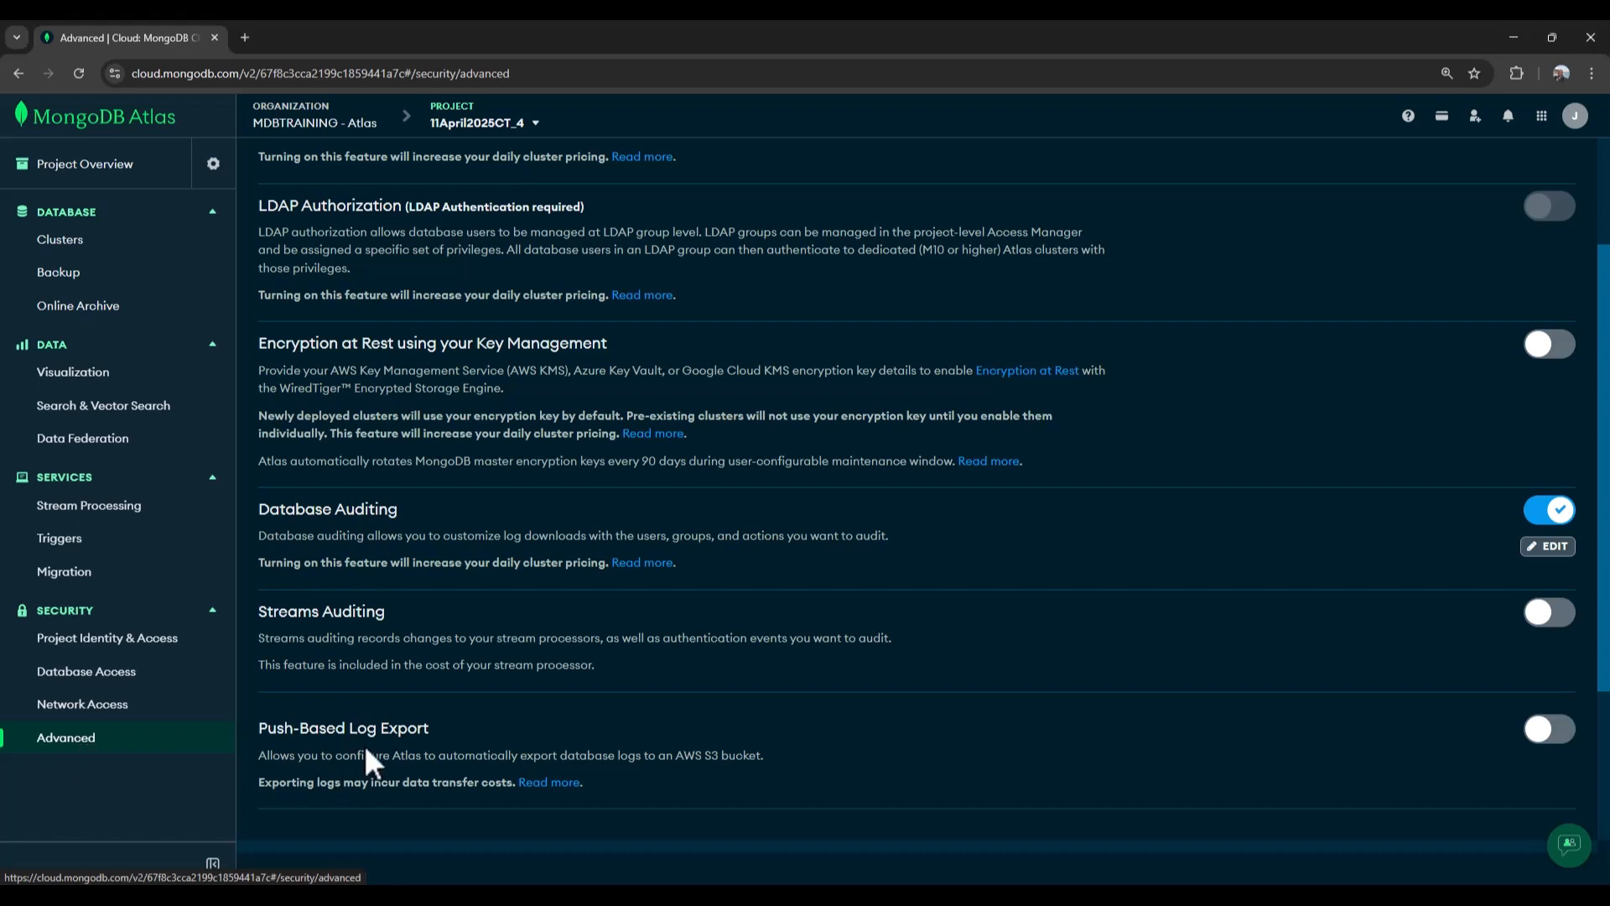
{"action": "scroll", "coordinate": [364, 745], "scroll_direction": "down", "scroll_amount": 2}
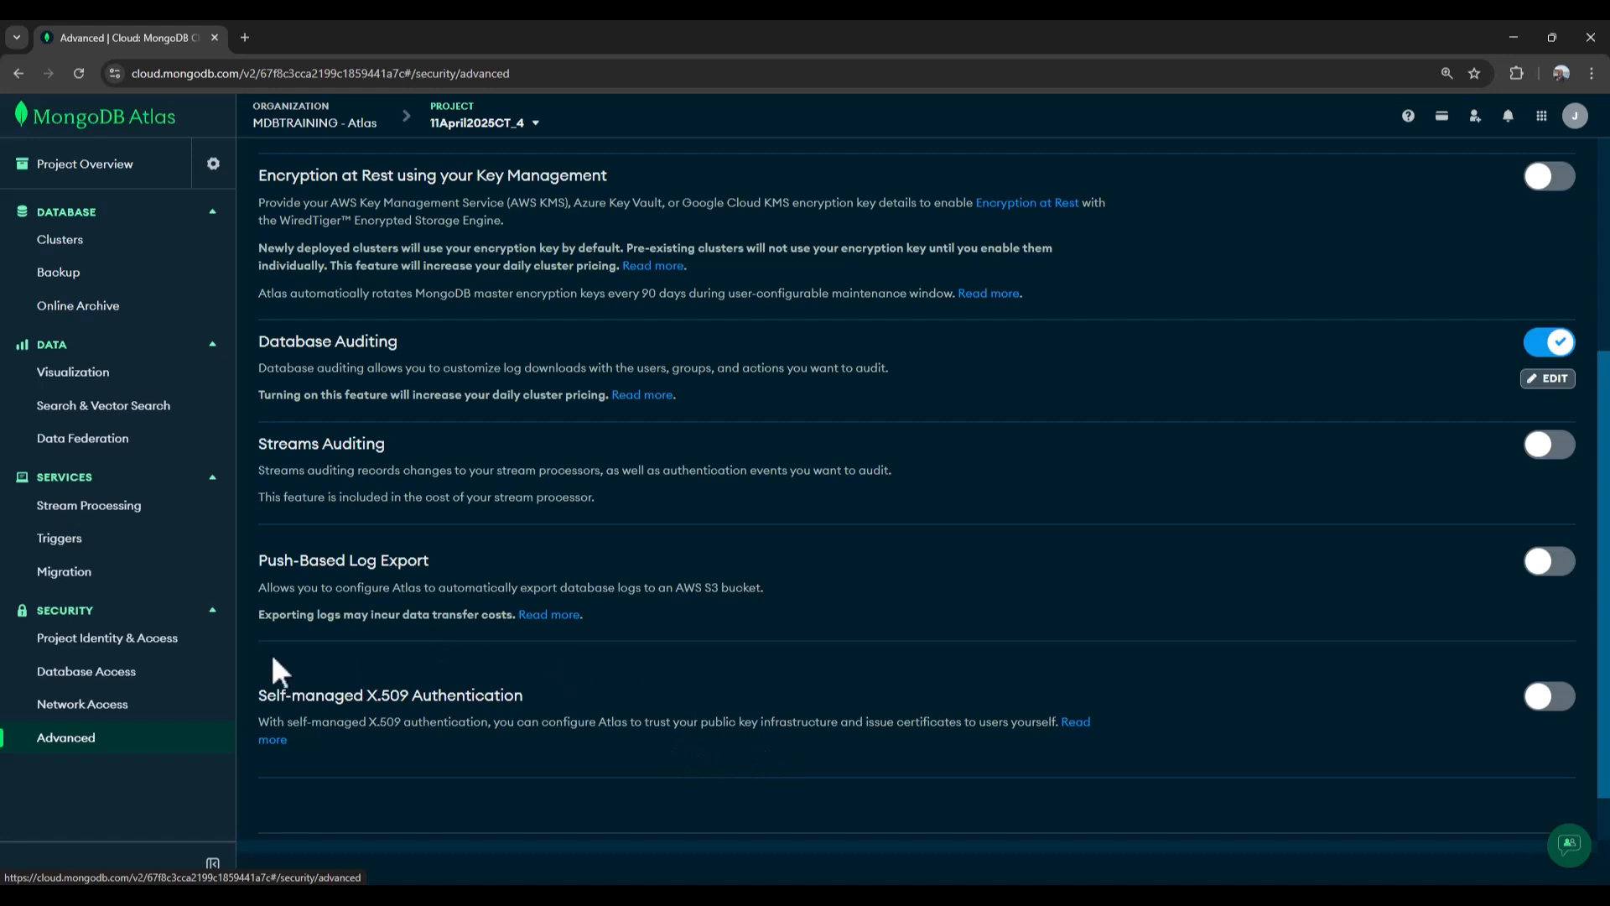
{"action": "scroll", "coordinate": [686, 665], "scroll_direction": "down", "scroll_amount": 1}
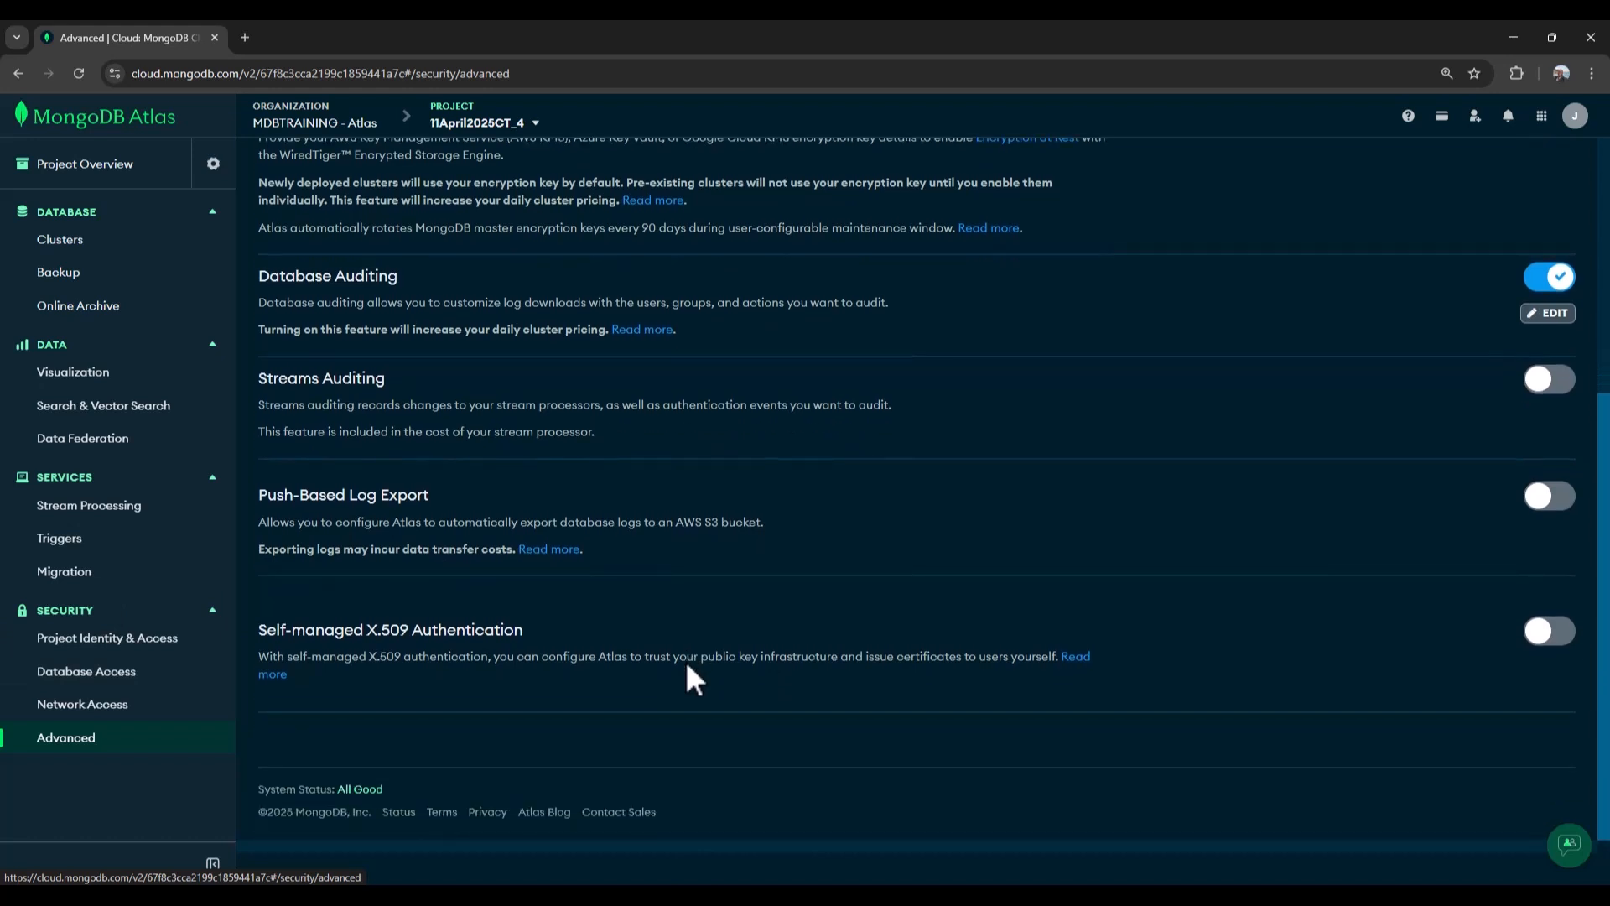
{"action": "left_click", "coordinate": [1556, 503]}
{"action": "scroll", "coordinate": [353, 595], "scroll_direction": "down", "scroll_amount": 2}
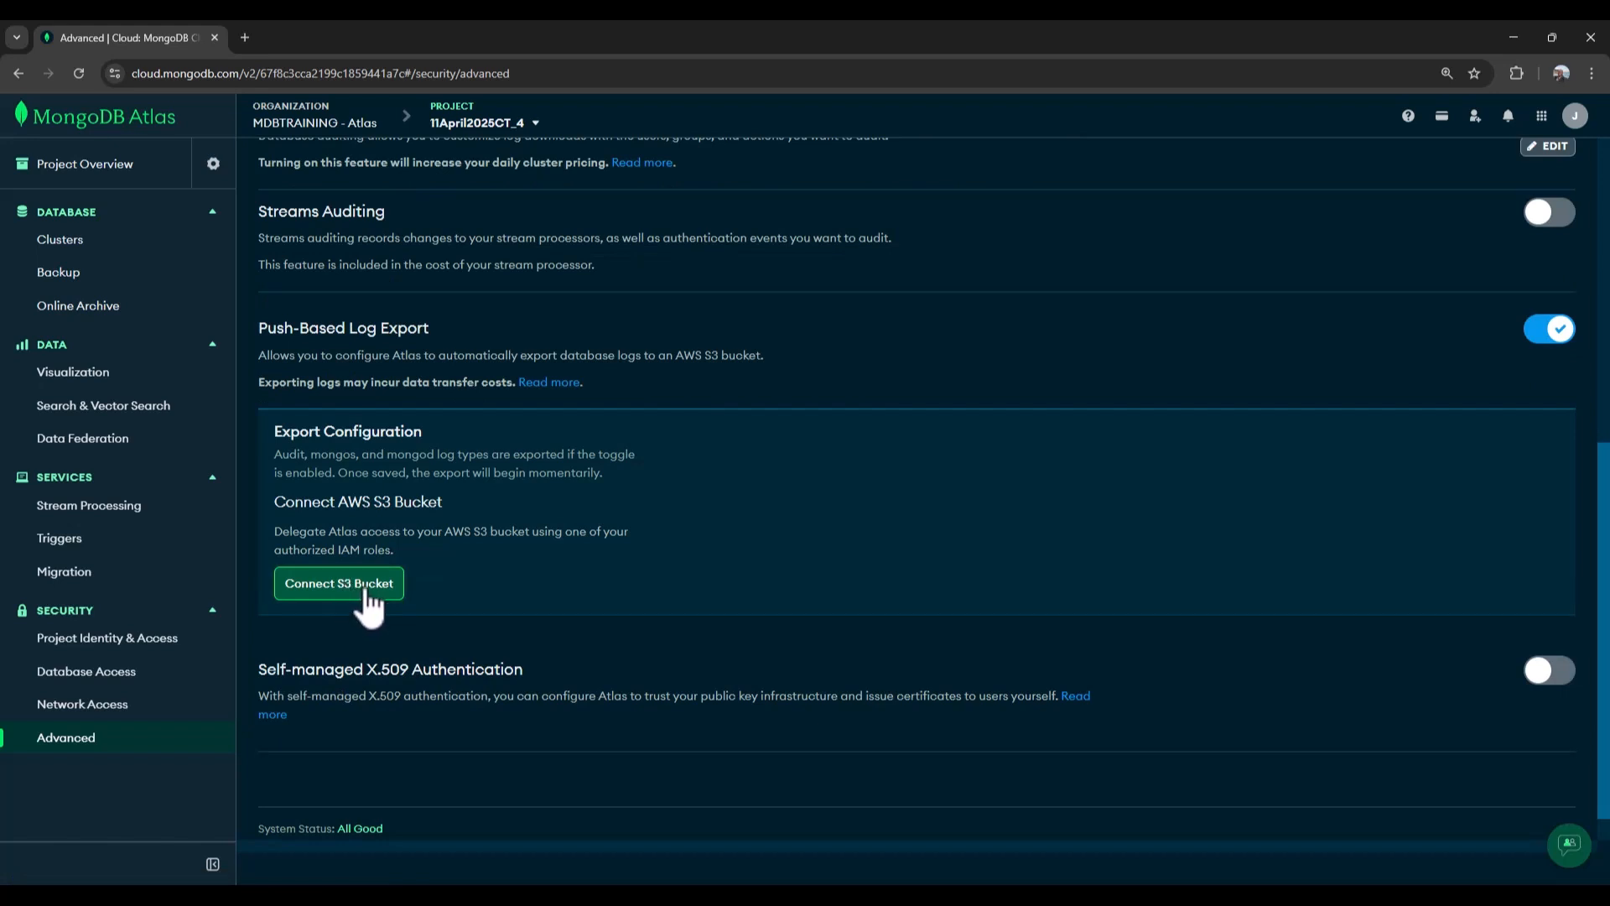
Start connecting an AWS S3 bucket, choose to authorize an AWS IAM role, and proceed to the trust relationship stage
{"action": "left_click", "coordinate": [339, 584]}
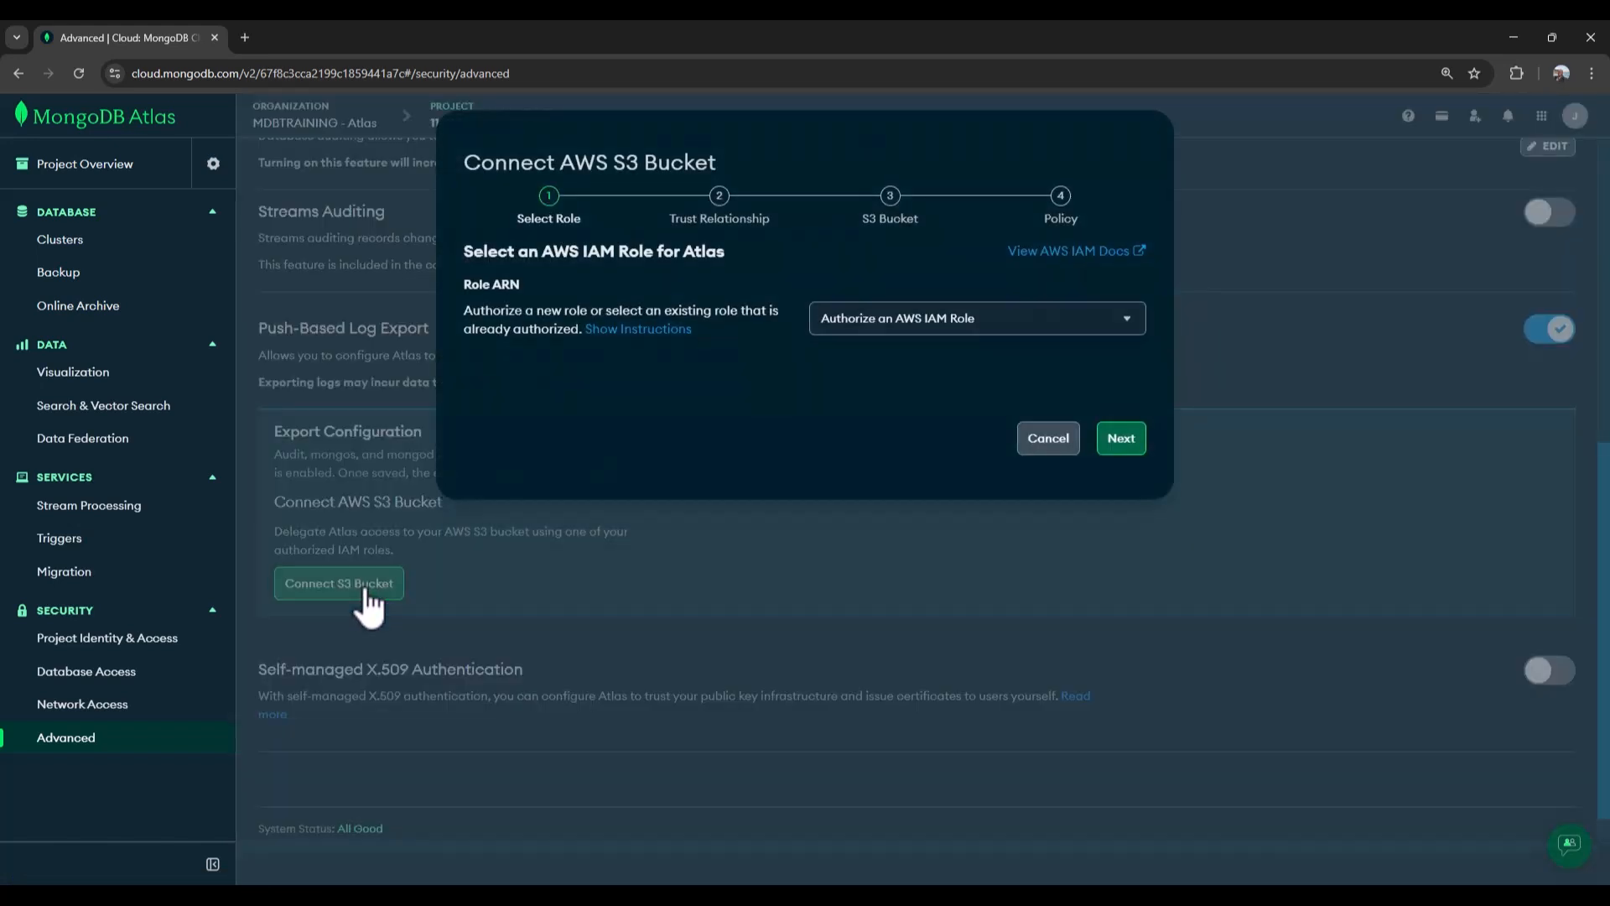
{"action": "left_click", "coordinate": [934, 332]}
{"action": "left_click", "coordinate": [933, 332]}
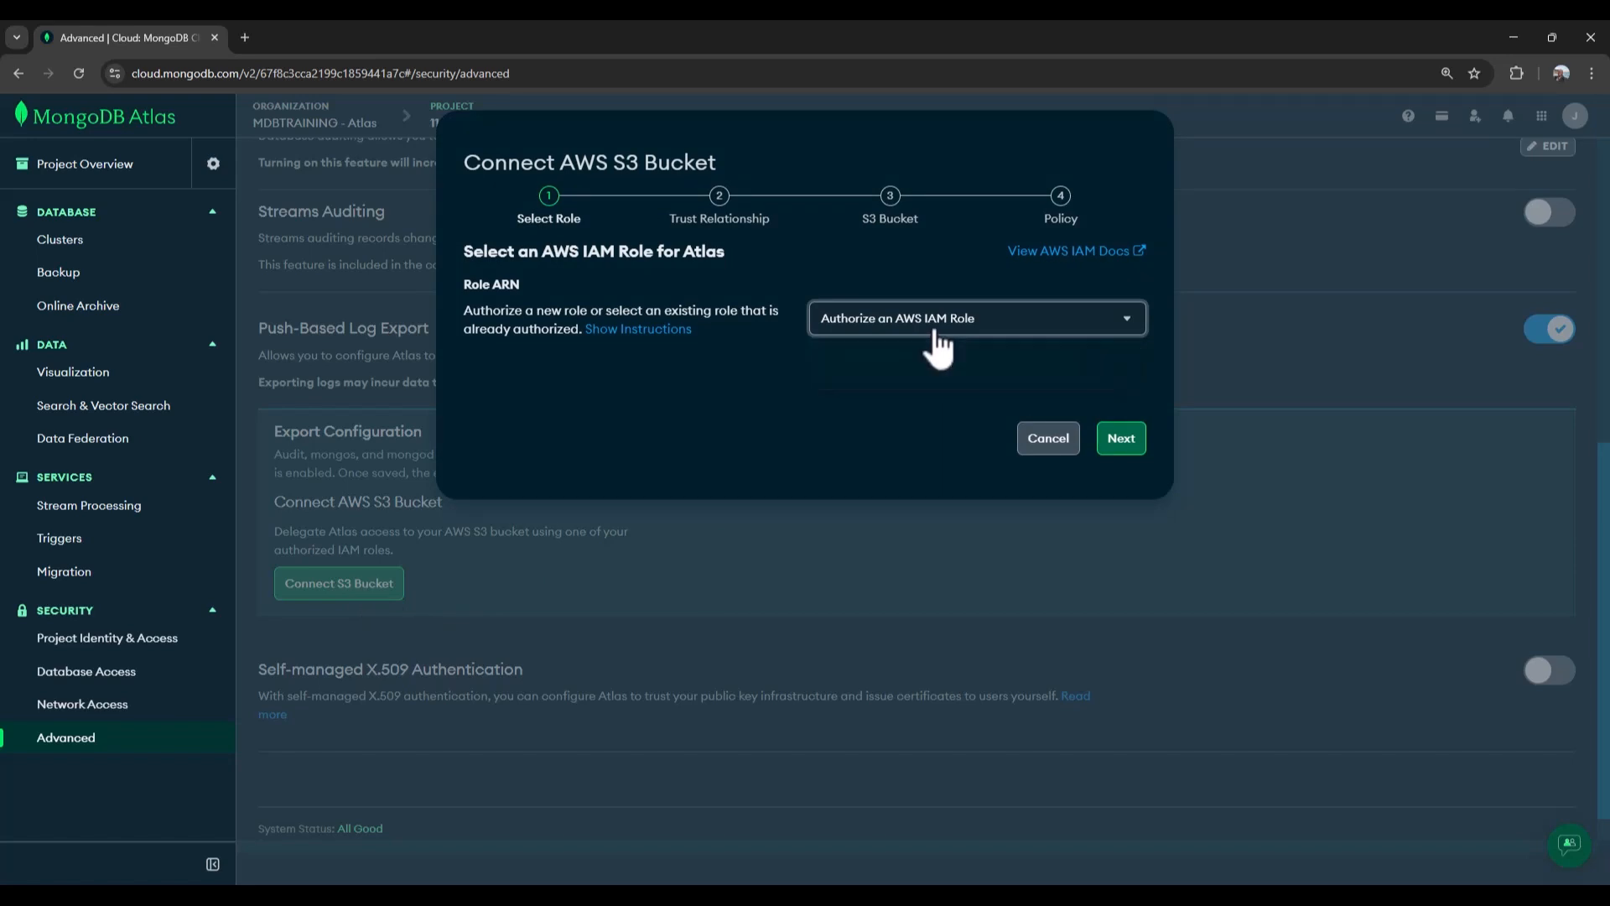
{"action": "left_click", "coordinate": [1122, 440]}
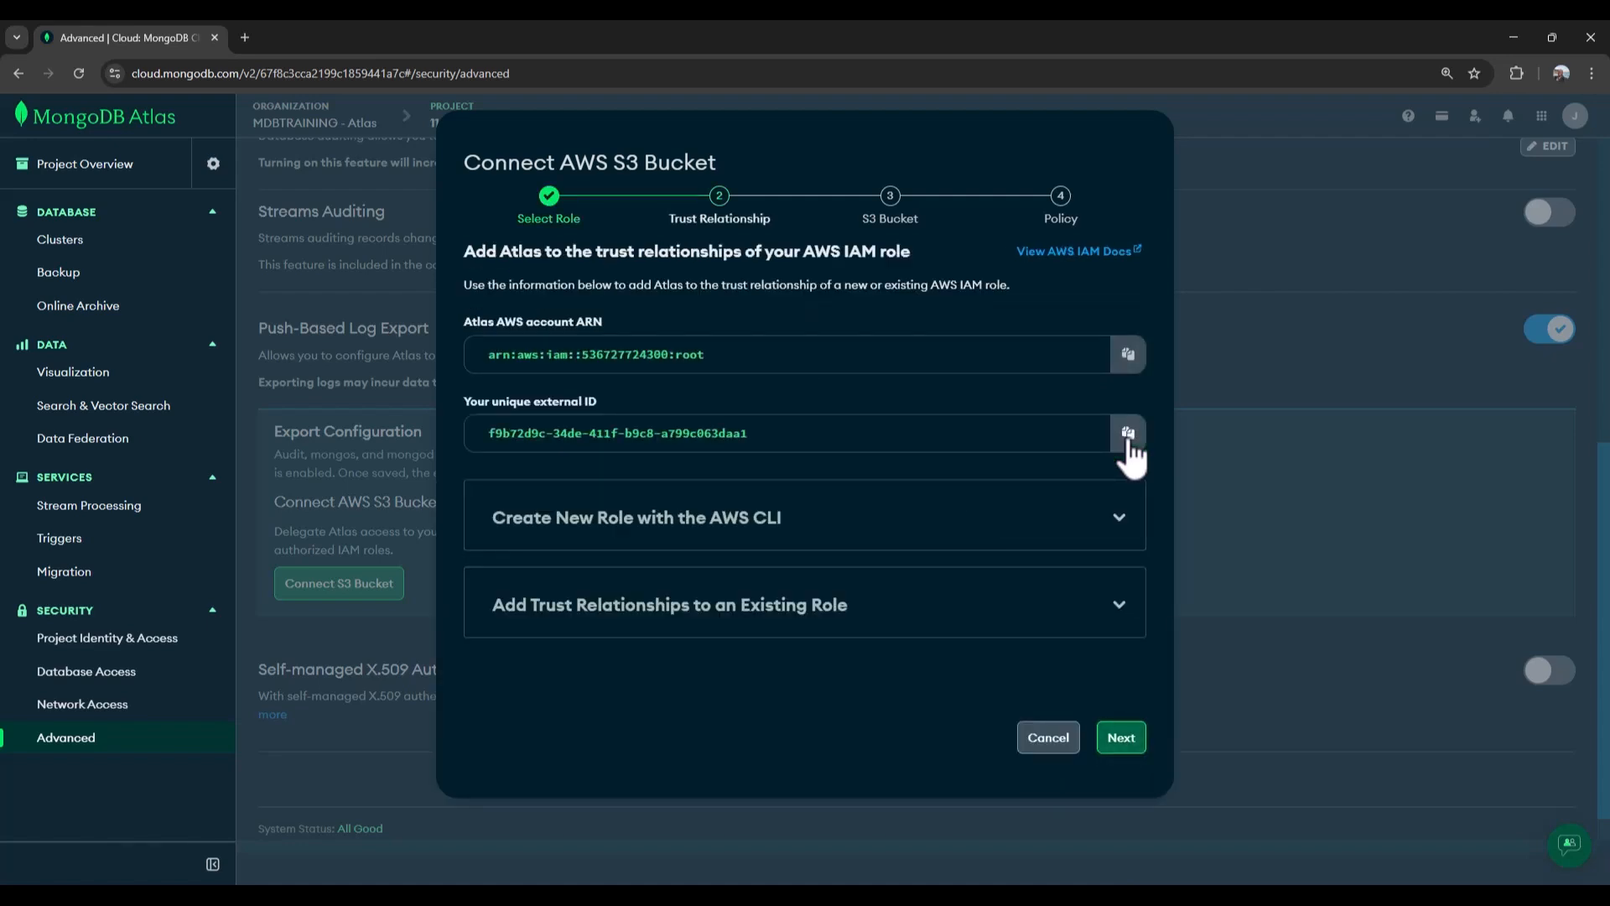
Expand the instructions for adding trust relationships to an existing role and copy the trust policy JSON
{"action": "left_click", "coordinate": [1117, 617]}
{"action": "scroll", "coordinate": [1102, 623], "scroll_direction": "down", "scroll_amount": 2}
{"action": "scroll", "coordinate": [1100, 608], "scroll_direction": "down", "scroll_amount": 3}
{"action": "scroll", "coordinate": [1098, 604], "scroll_direction": "up", "scroll_amount": 2}
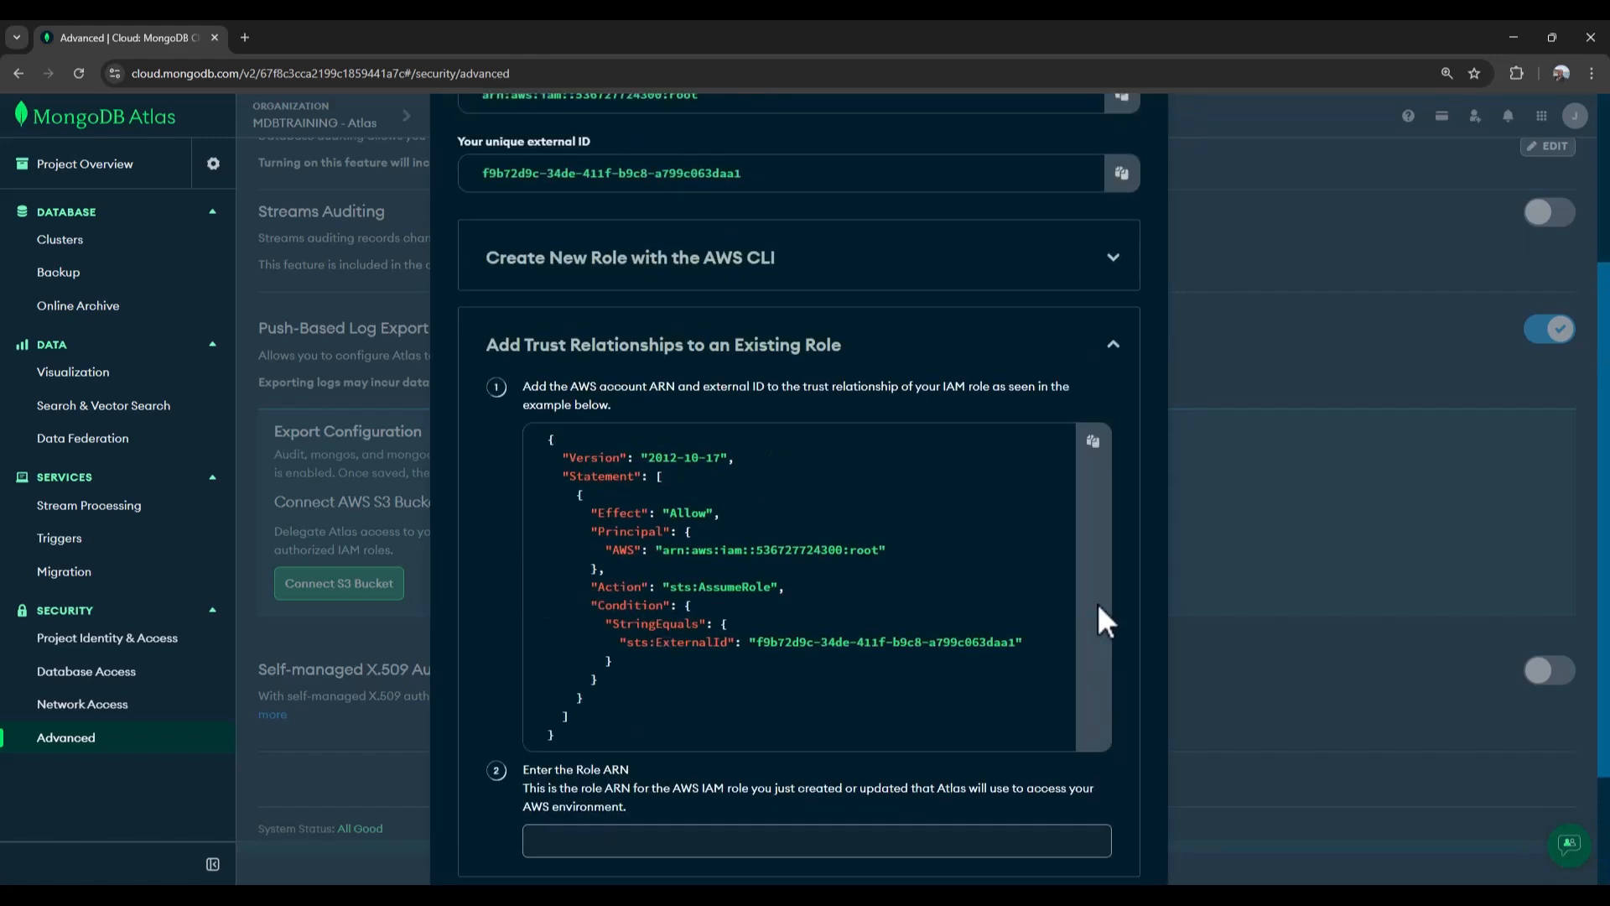
{"action": "left_click", "coordinate": [1093, 442]}
{"action": "scroll", "coordinate": [1021, 620], "scroll_direction": "down", "scroll_amount": 1}
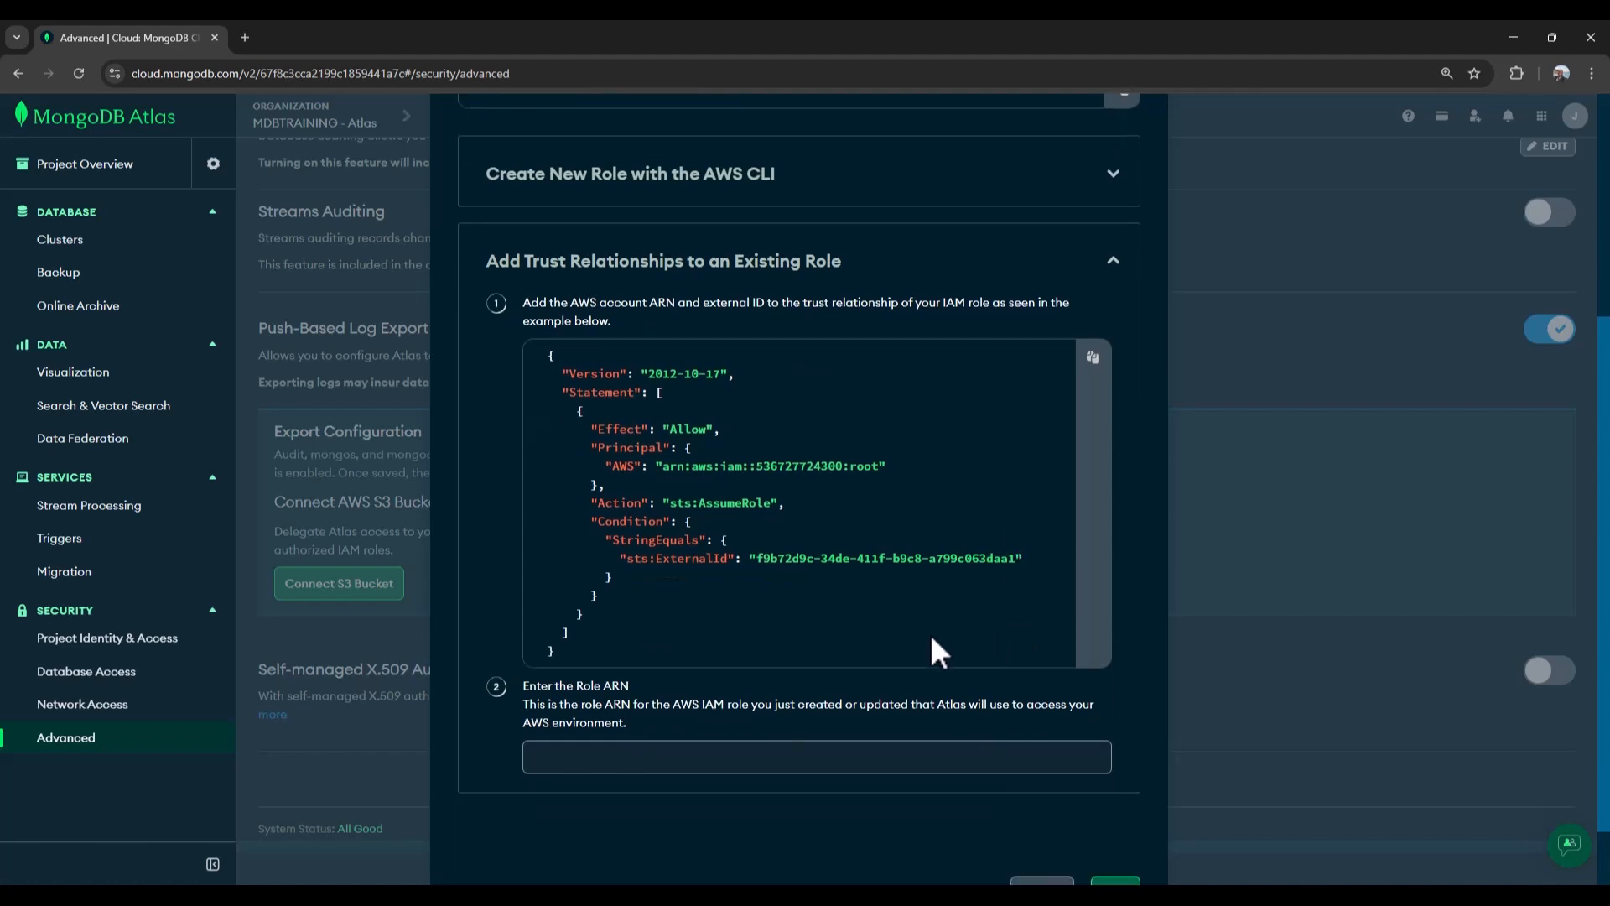
{"action": "left_click", "coordinate": [610, 765]}
{"action": "scroll", "coordinate": [1083, 495], "scroll_direction": "up", "scroll_amount": 4}
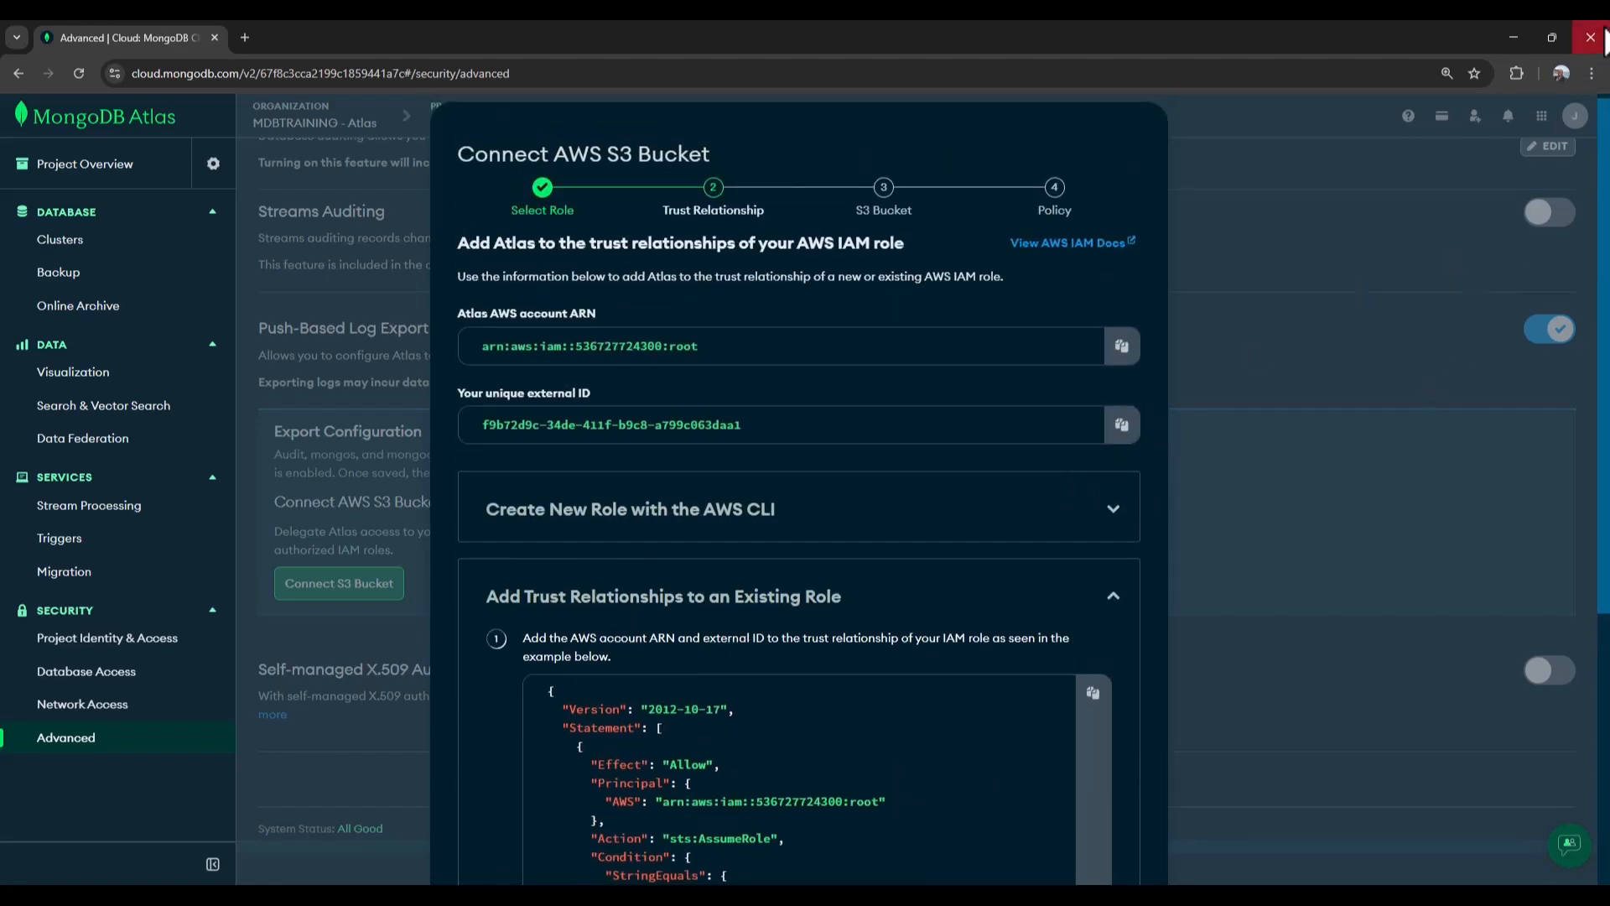
Switch to the AWS S3 console, open the Cluster0-kit-d2 folder, and widen the Name column to read its objects
{"action": "left_click", "coordinate": [1512, 37]}
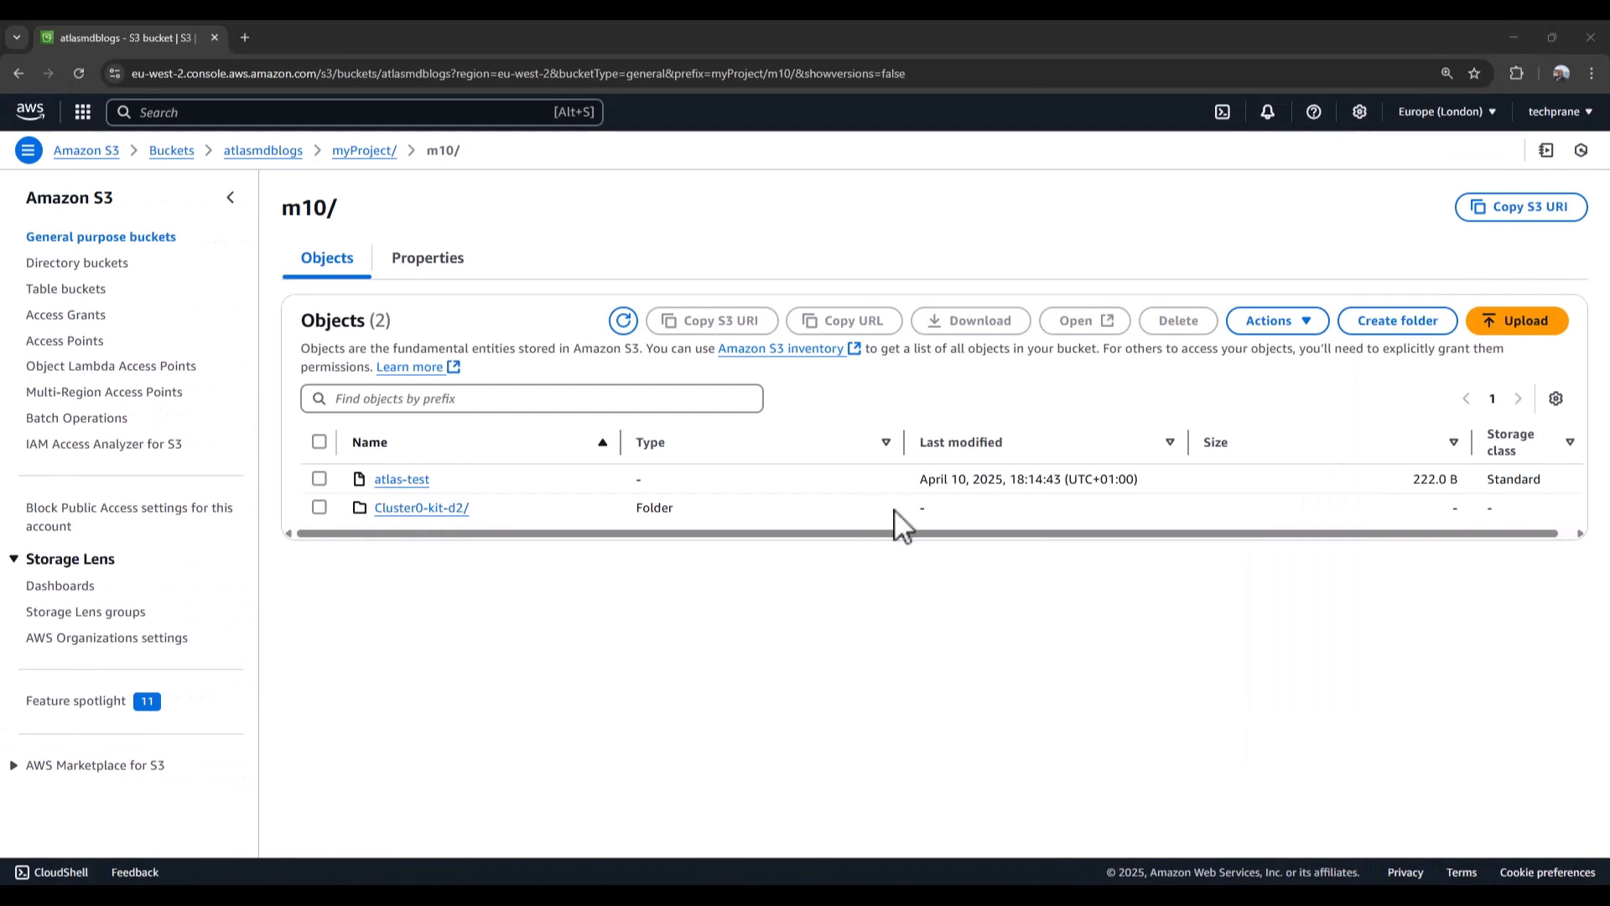
{"action": "left_click", "coordinate": [155, 112]}
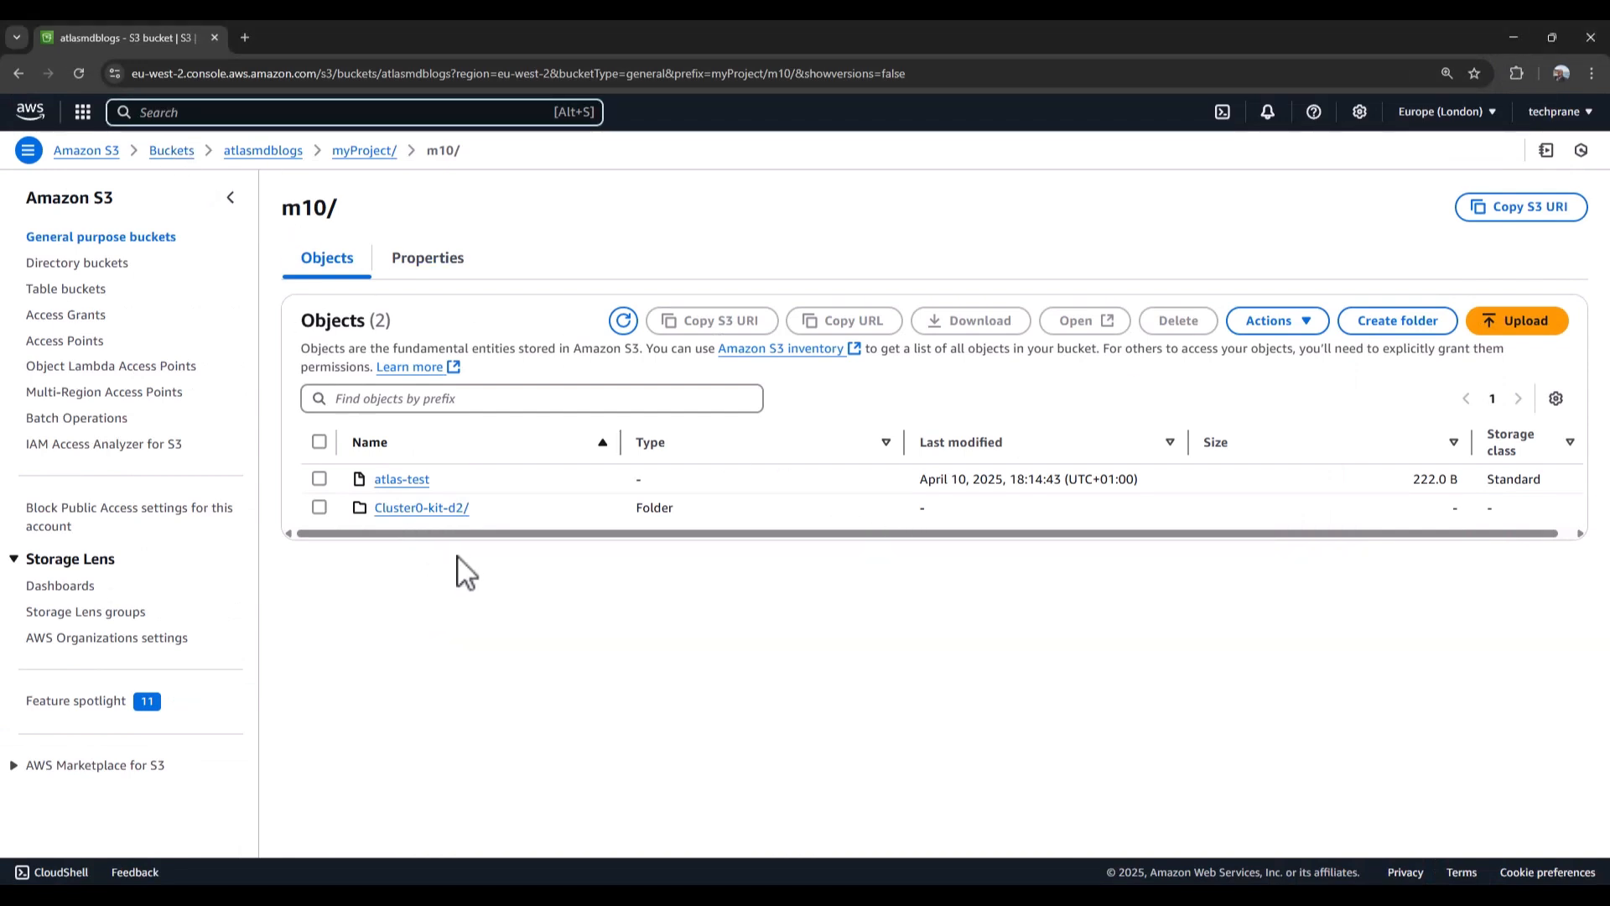
{"action": "left_click", "coordinate": [424, 510]}
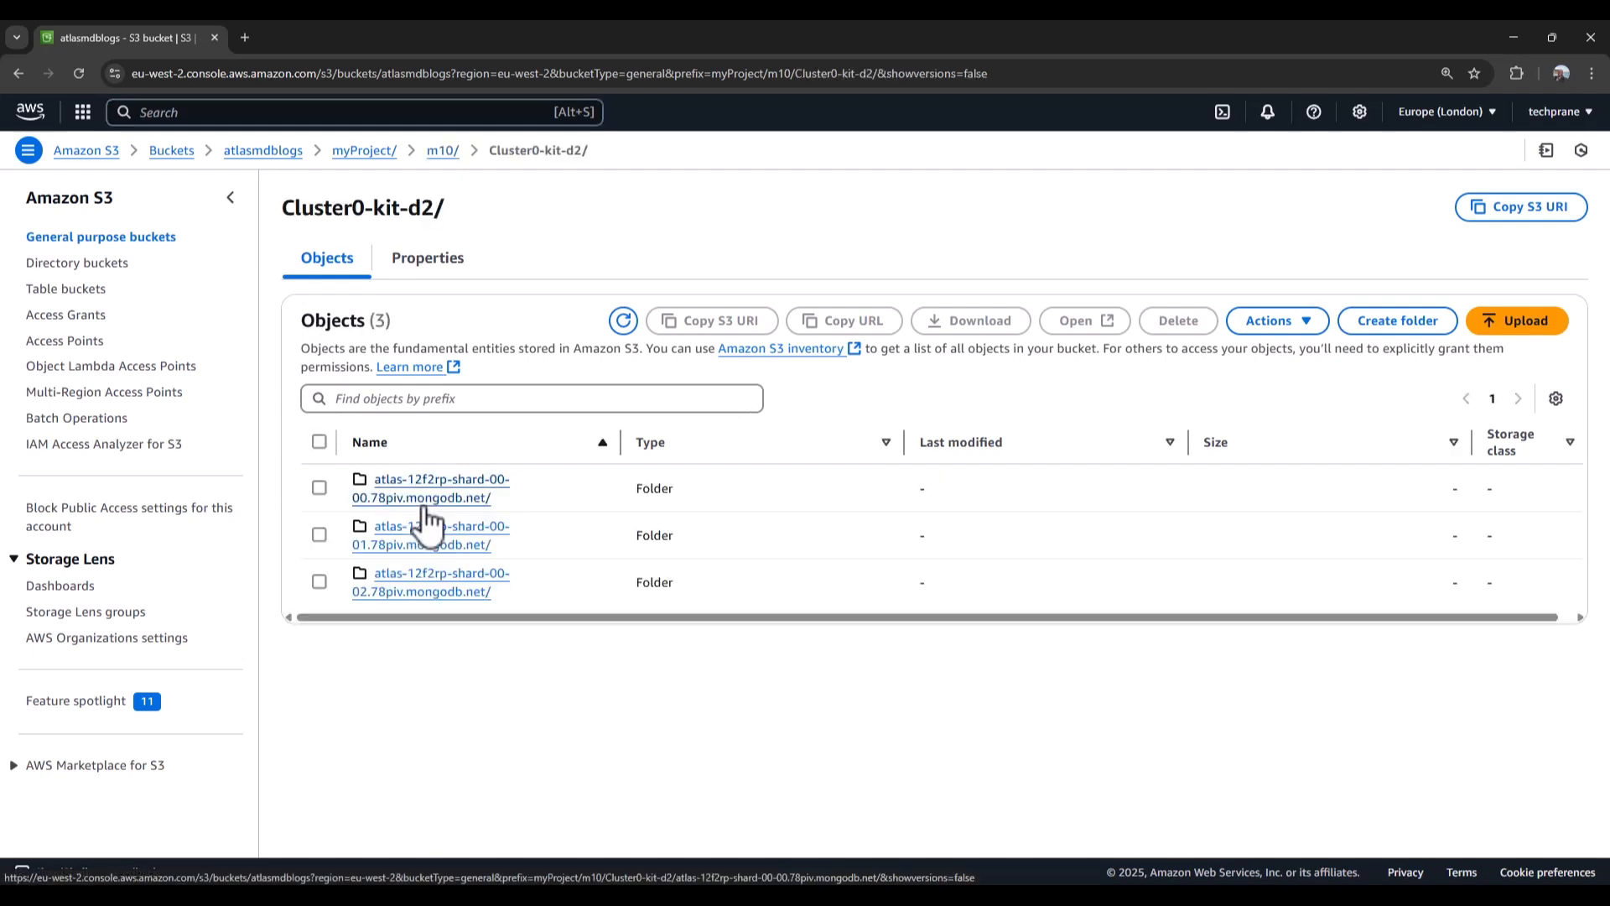
{"action": "left_click_drag", "start_coordinate": [621, 442], "coordinate": [822, 461]}
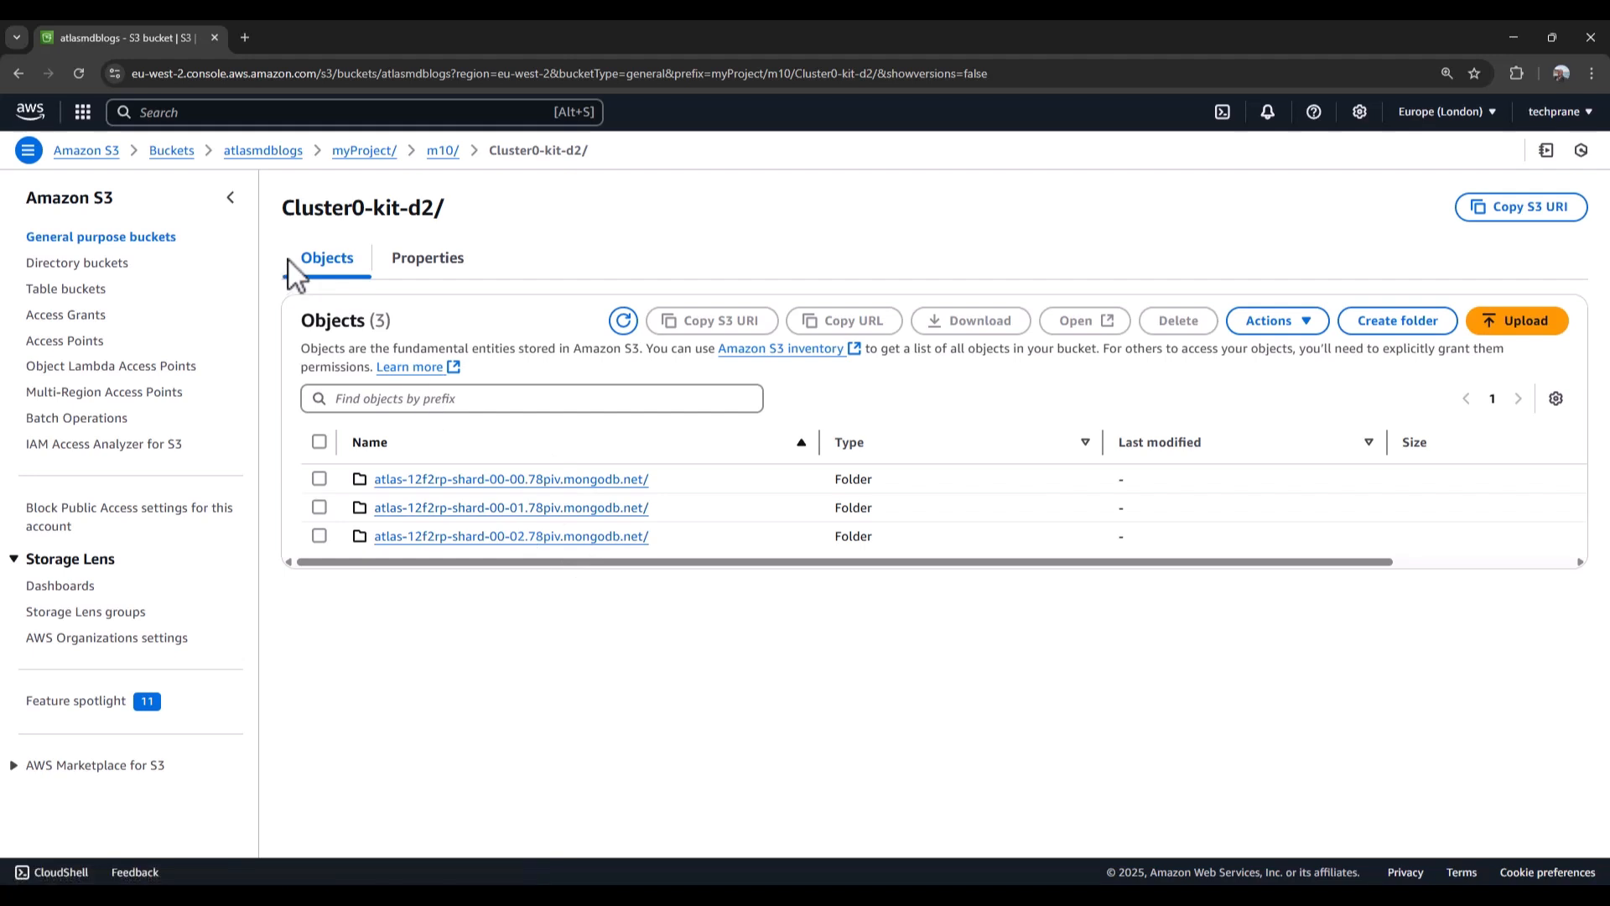
Search AWS services for IAM and start creating a new role from its Roles list
{"action": "left_click", "coordinate": [199, 112]}
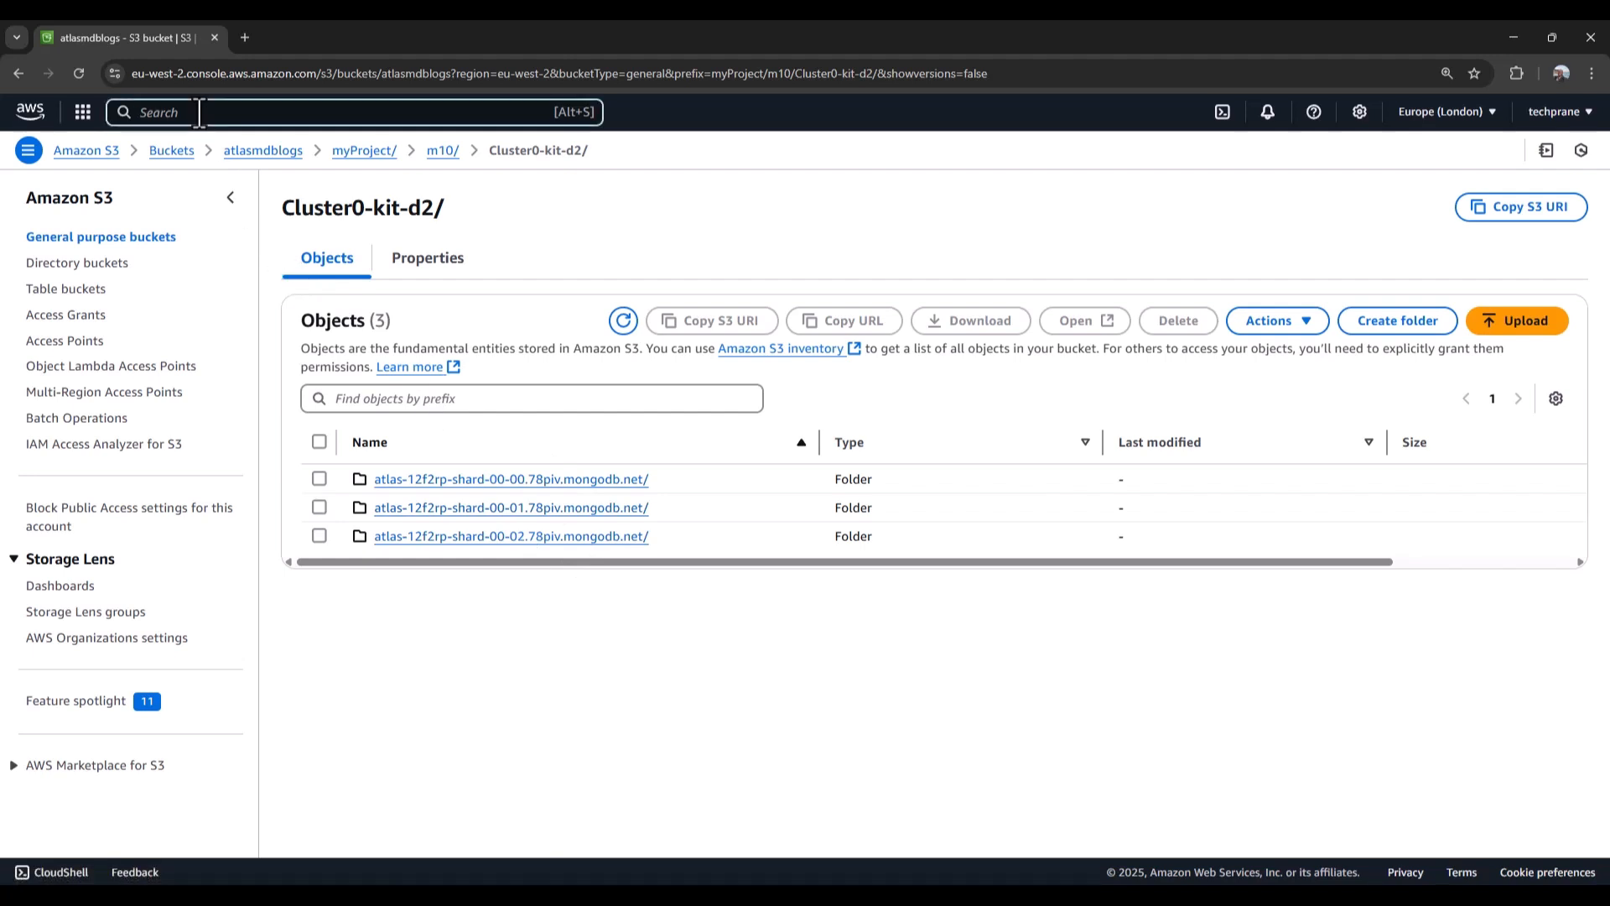
{"action": "type", "text": "IAM"}
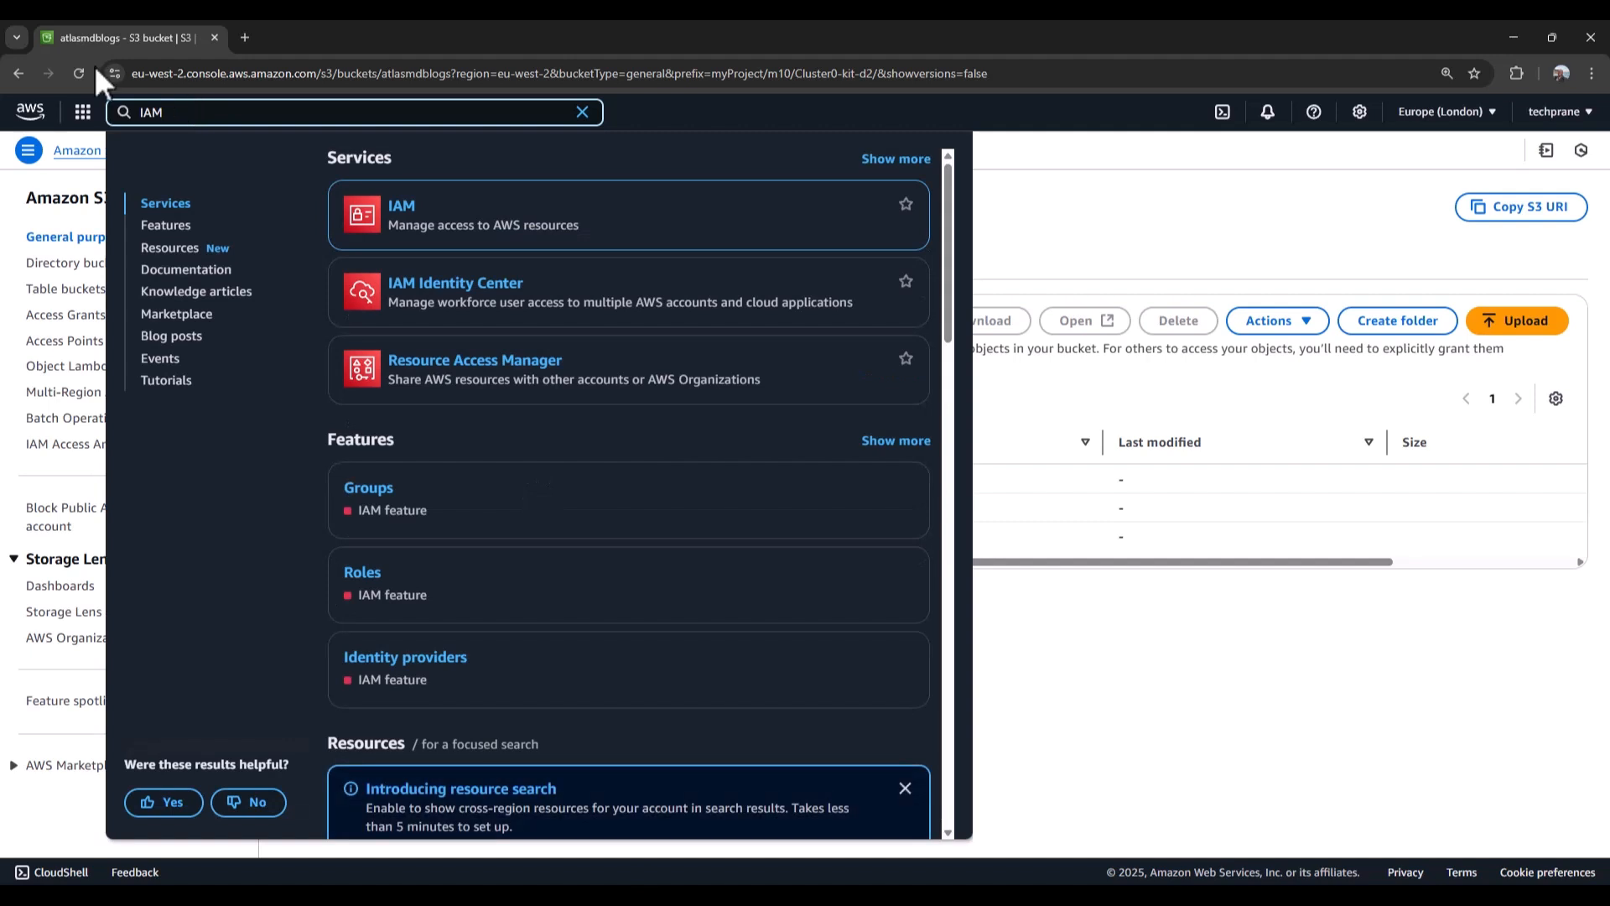
{"action": "left_click", "coordinate": [453, 282]}
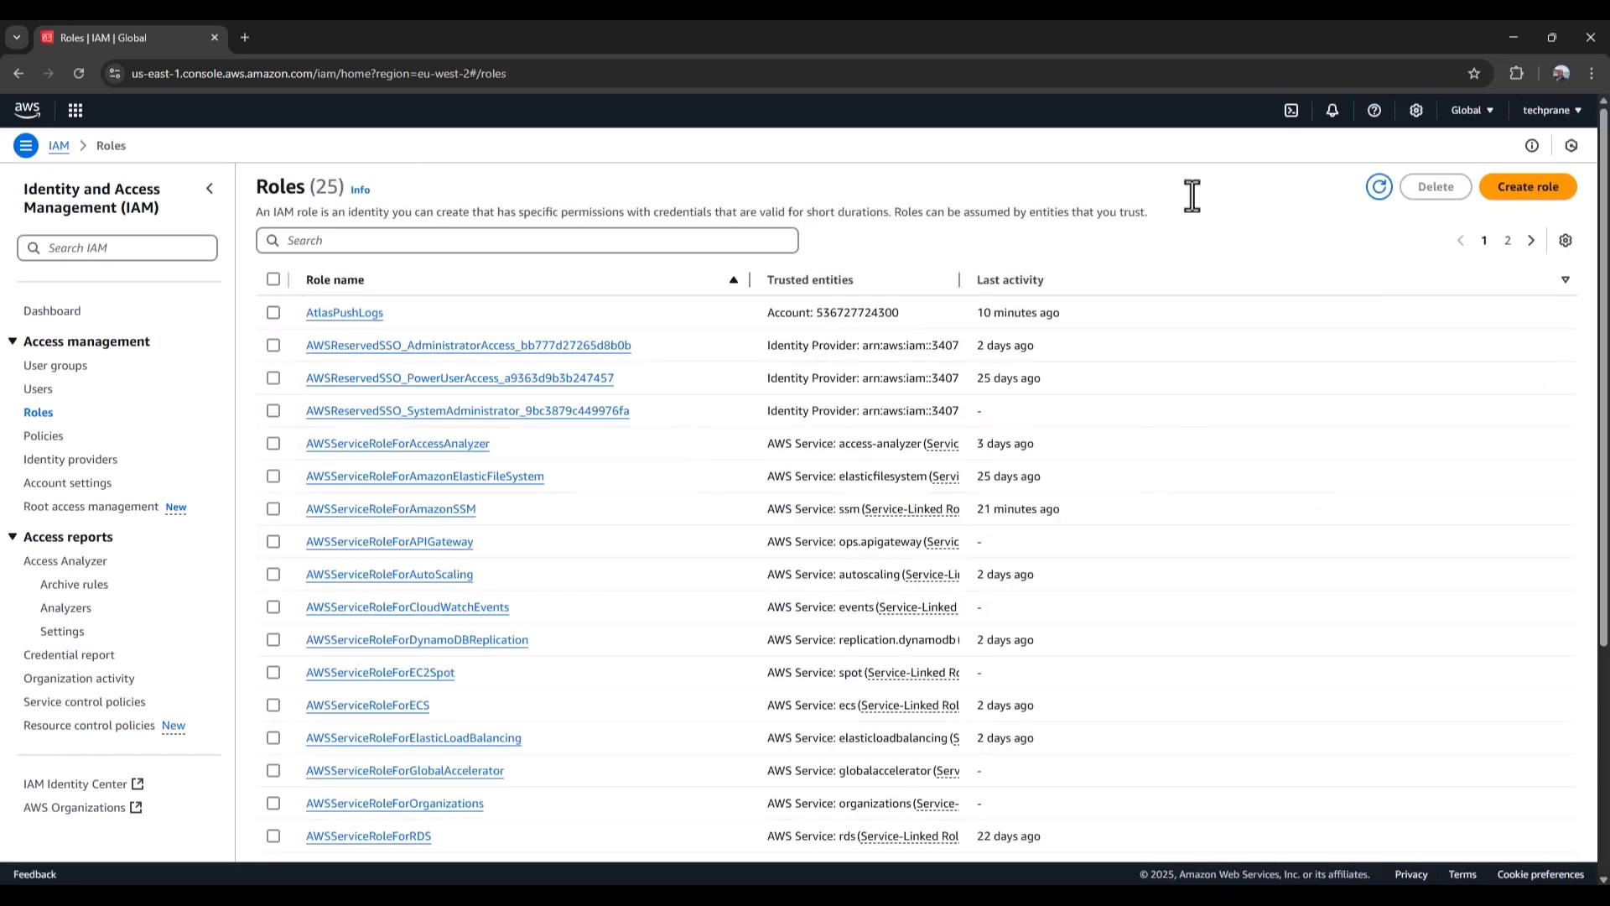
{"action": "left_click", "coordinate": [1553, 199]}
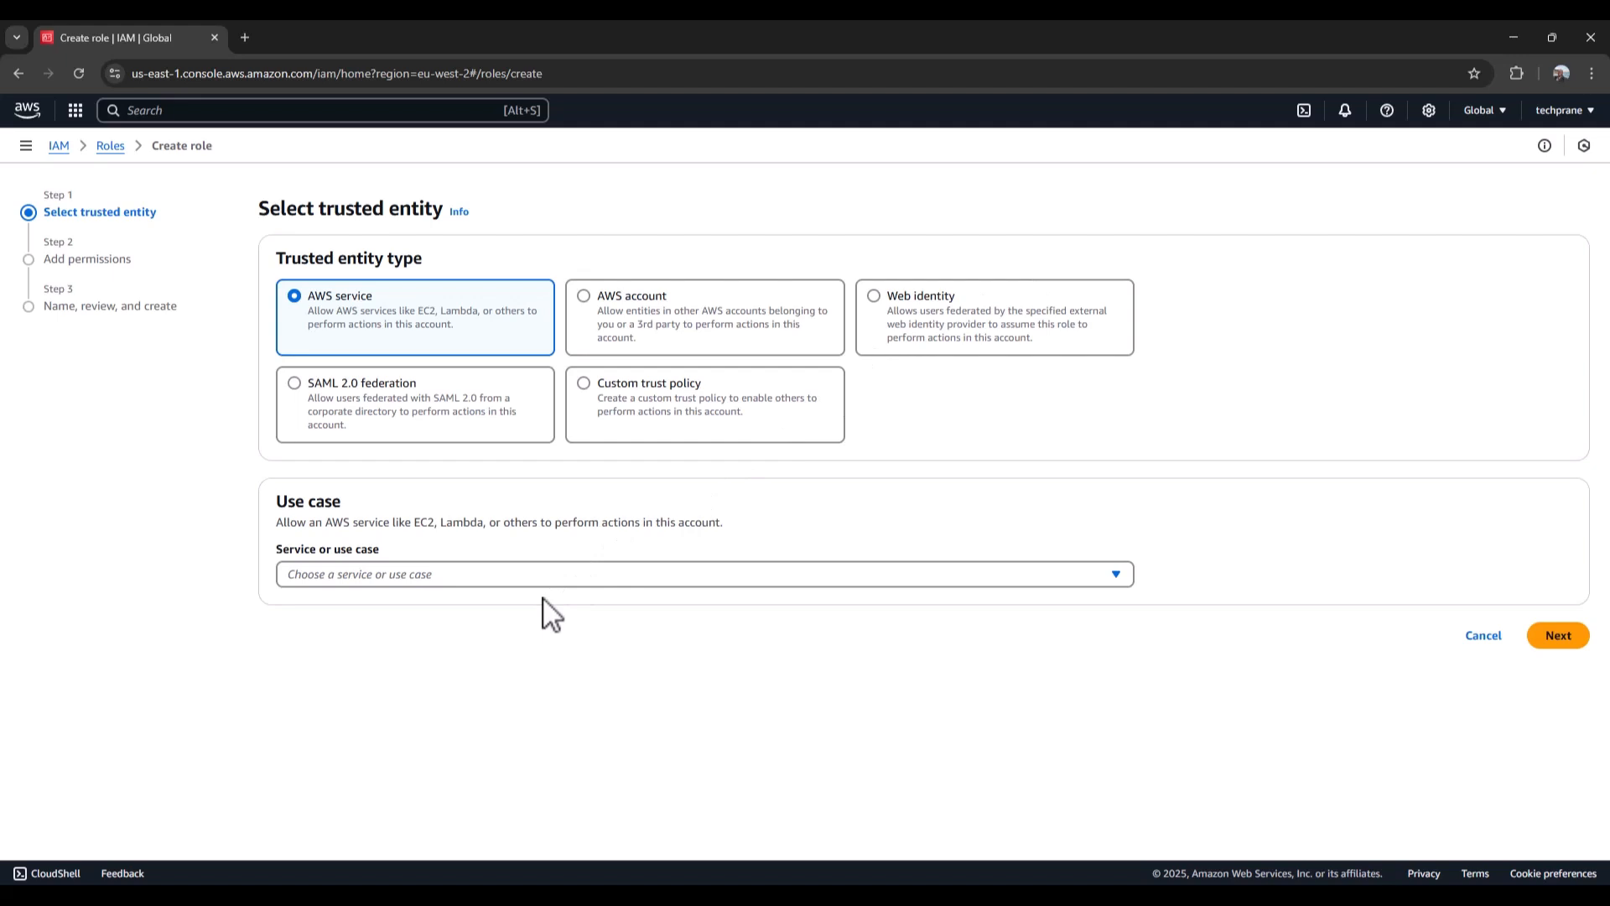
Choose Custom trust policy, replace the default JSON with the copied Atlas trust policy, and proceed to permissions
{"action": "left_click", "coordinate": [669, 390]}
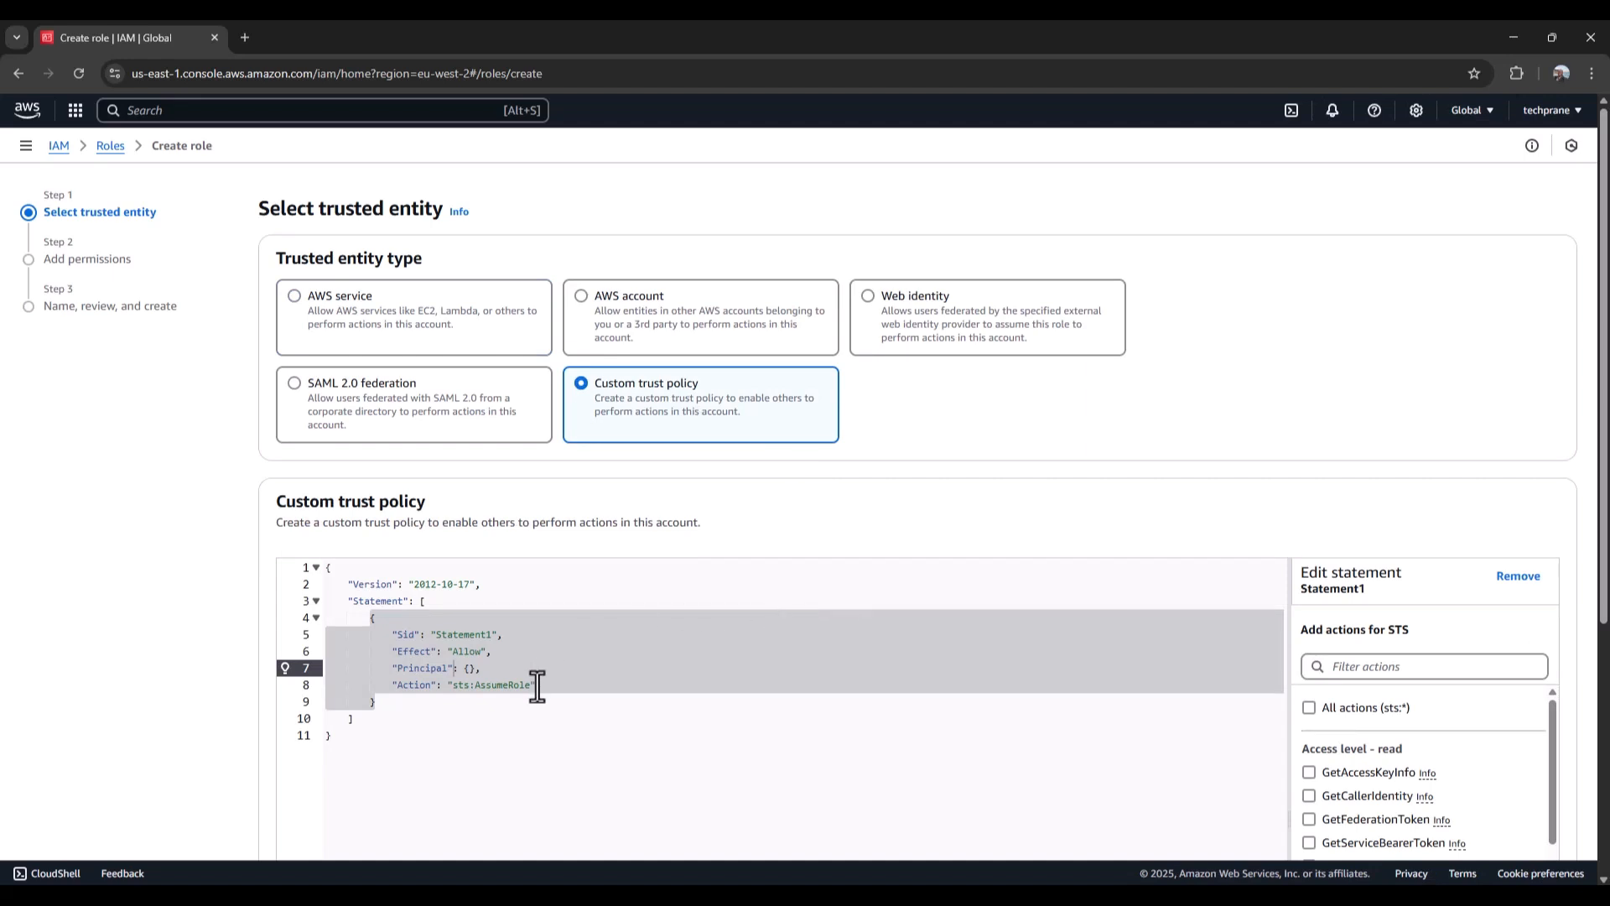
{"action": "left_click", "coordinate": [450, 761]}
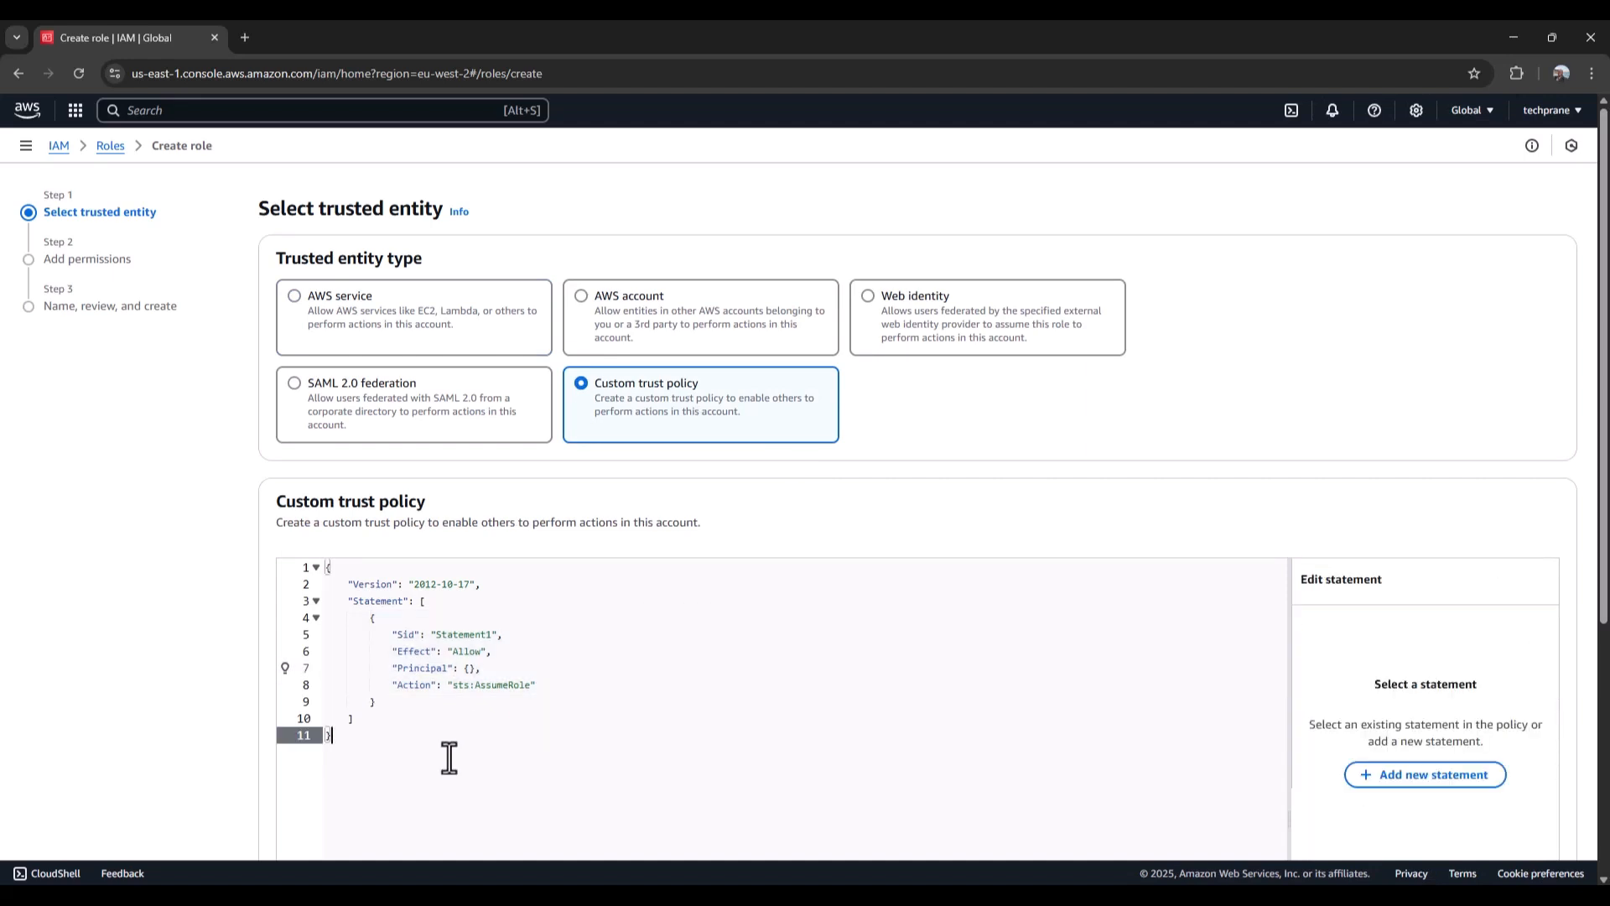
{"action": "key", "text": "ctrl+a"}
{"action": "key", "text": "ctrl+v"}
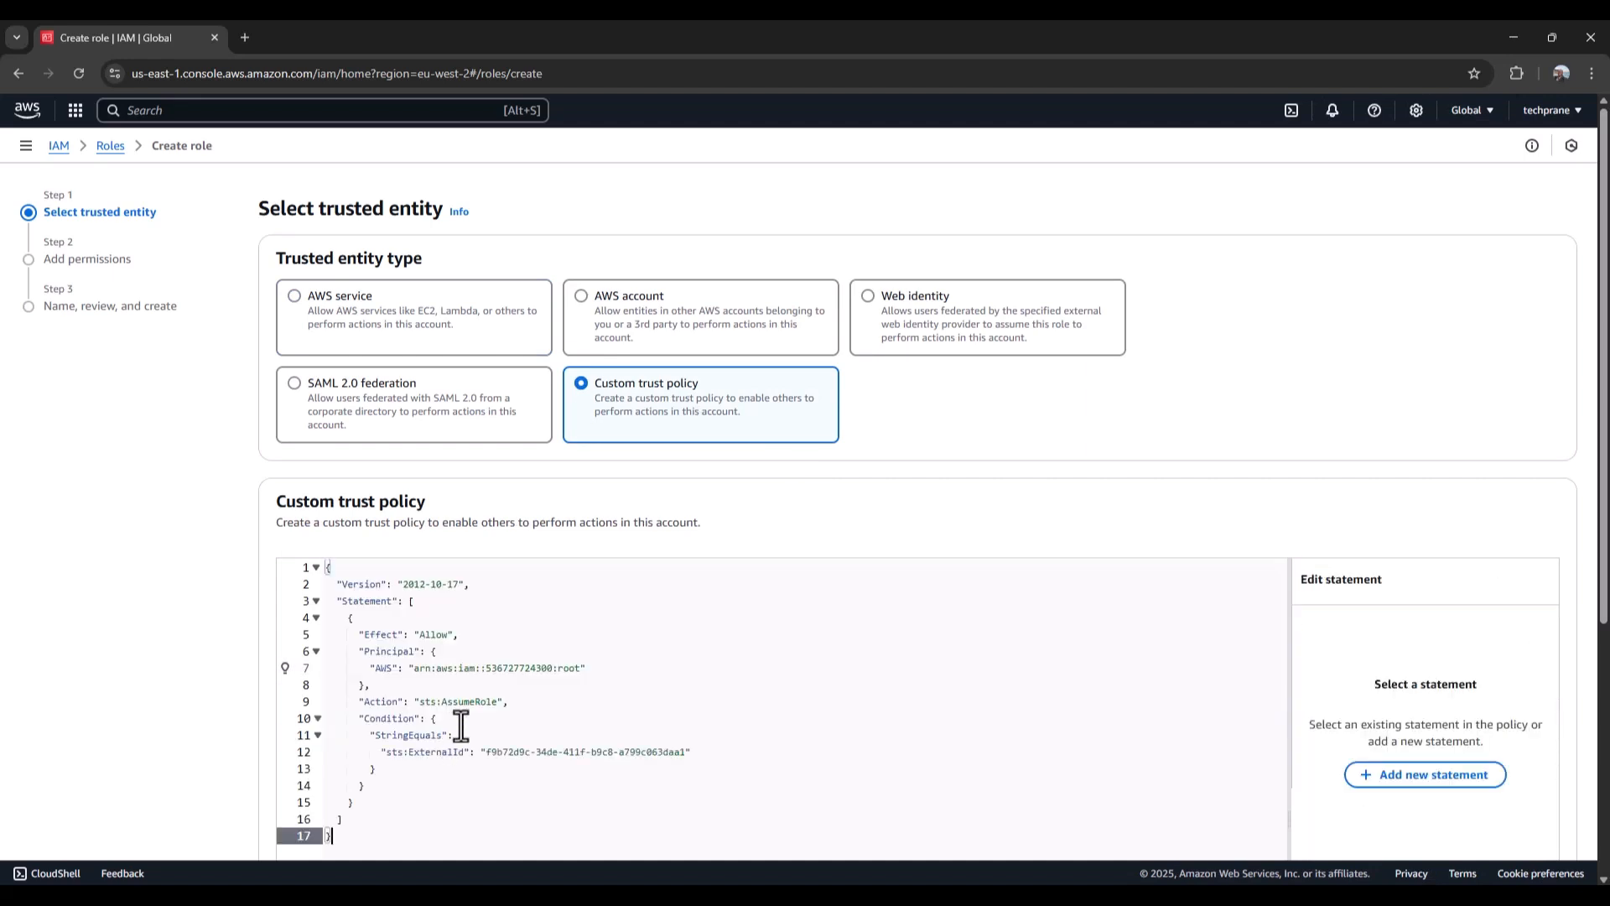
{"action": "scroll", "coordinate": [602, 625], "scroll_direction": "down", "scroll_amount": 4}
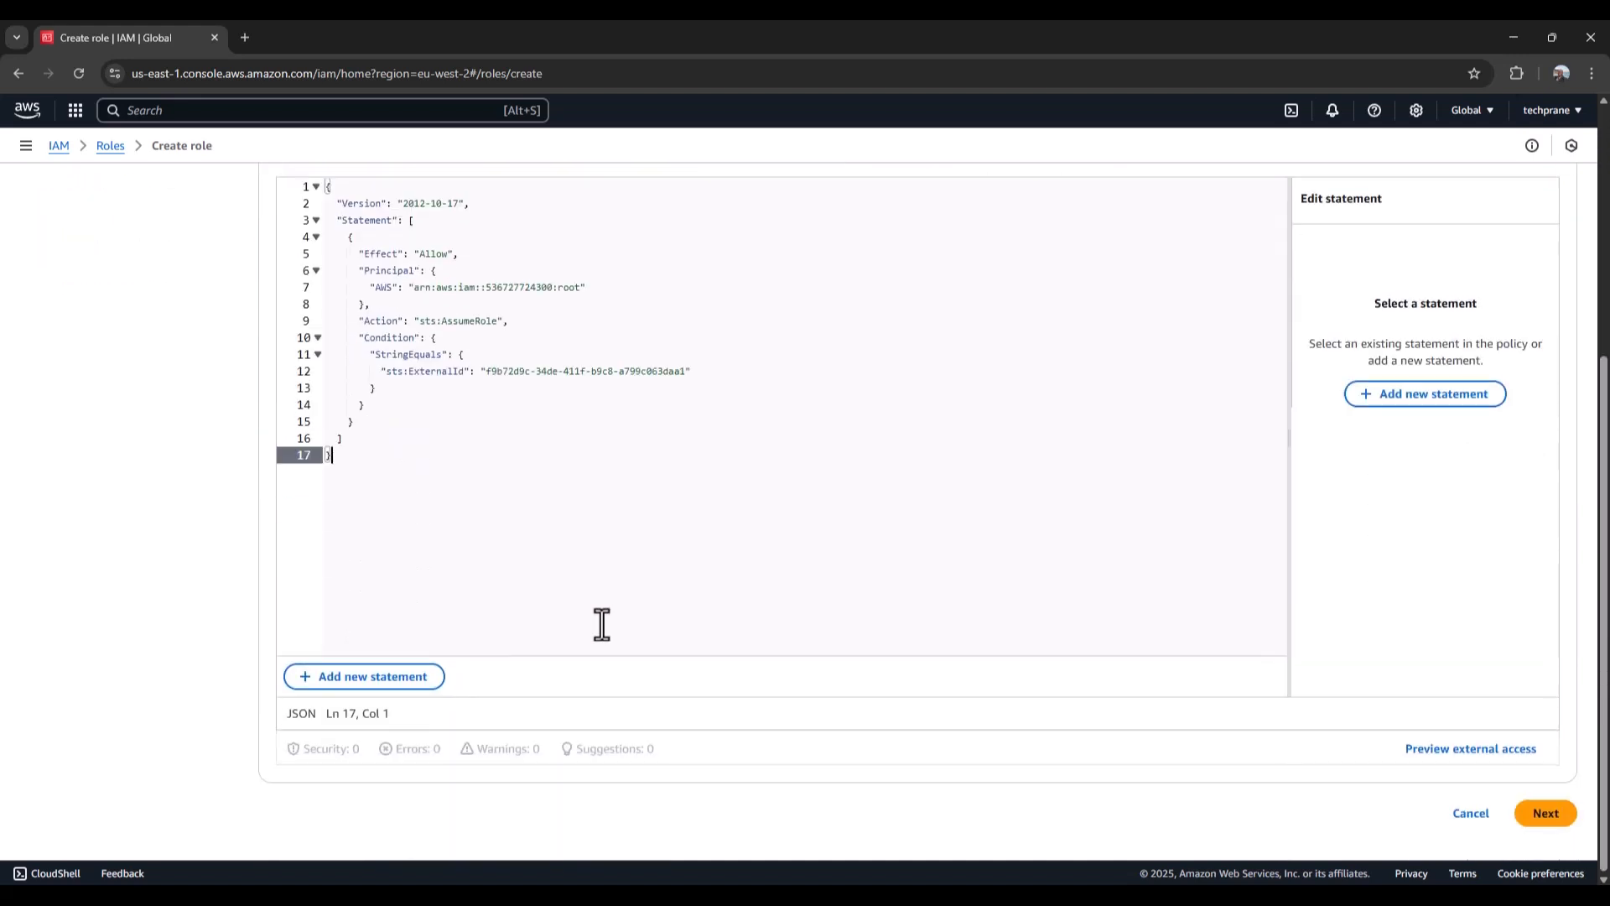
{"action": "scroll", "coordinate": [602, 625], "scroll_direction": "up", "scroll_amount": 4}
{"action": "scroll", "coordinate": [797, 650], "scroll_direction": "down", "scroll_amount": 4}
{"action": "left_click", "coordinate": [1546, 814]}
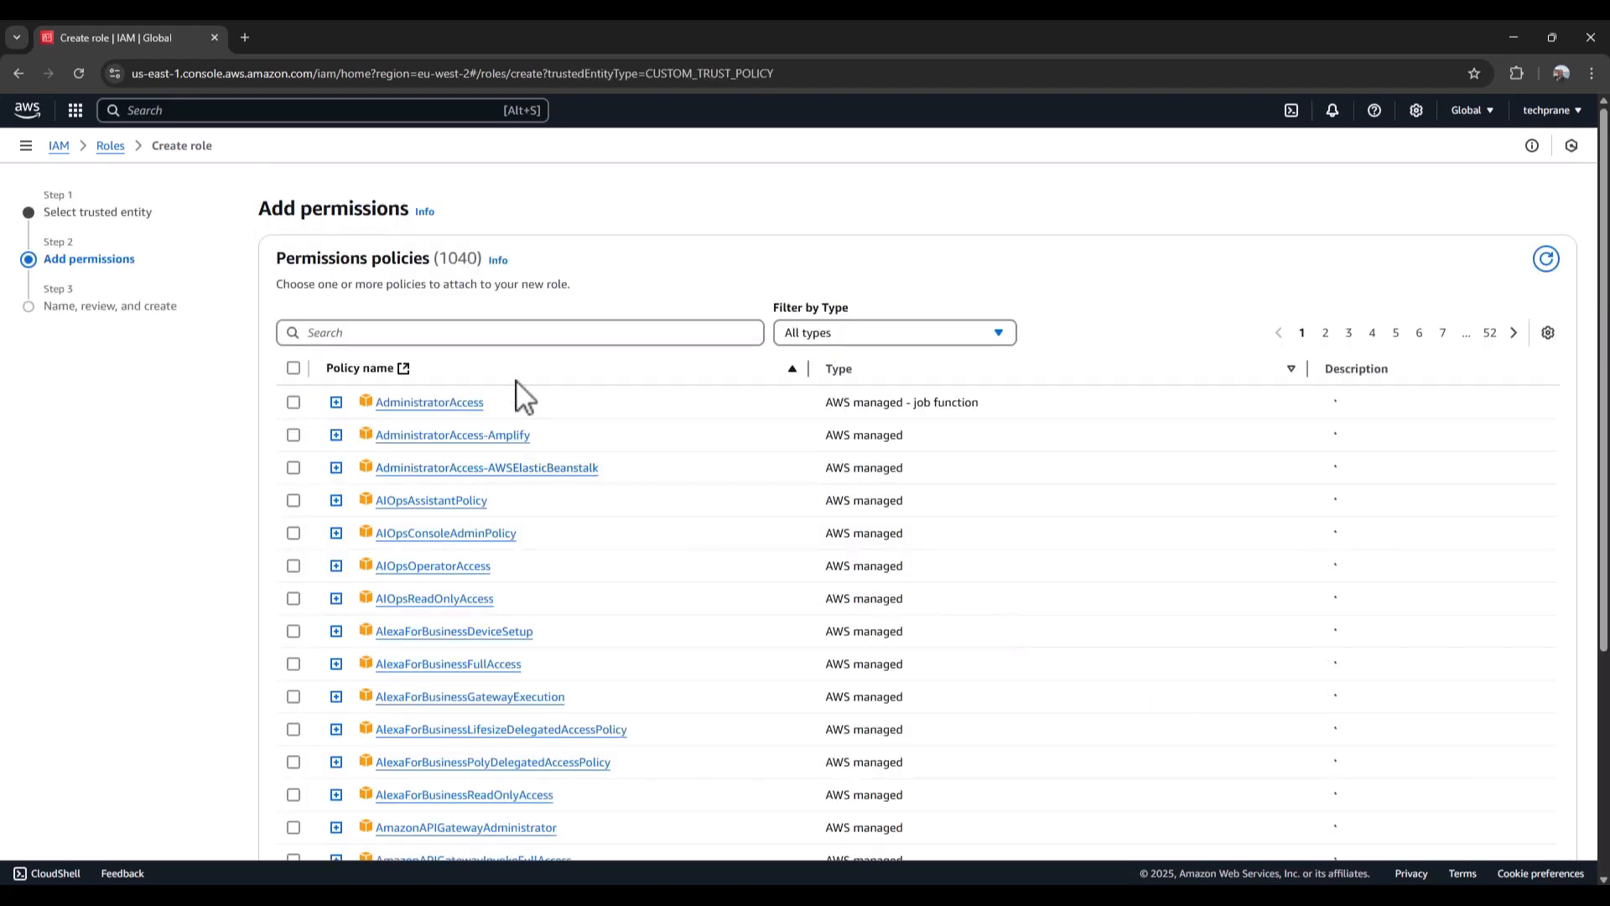
Filter the permissions policies by "s3", attach AmazonS3FullAccess to the role, and continue to the role details
{"action": "left_click", "coordinate": [365, 330]}
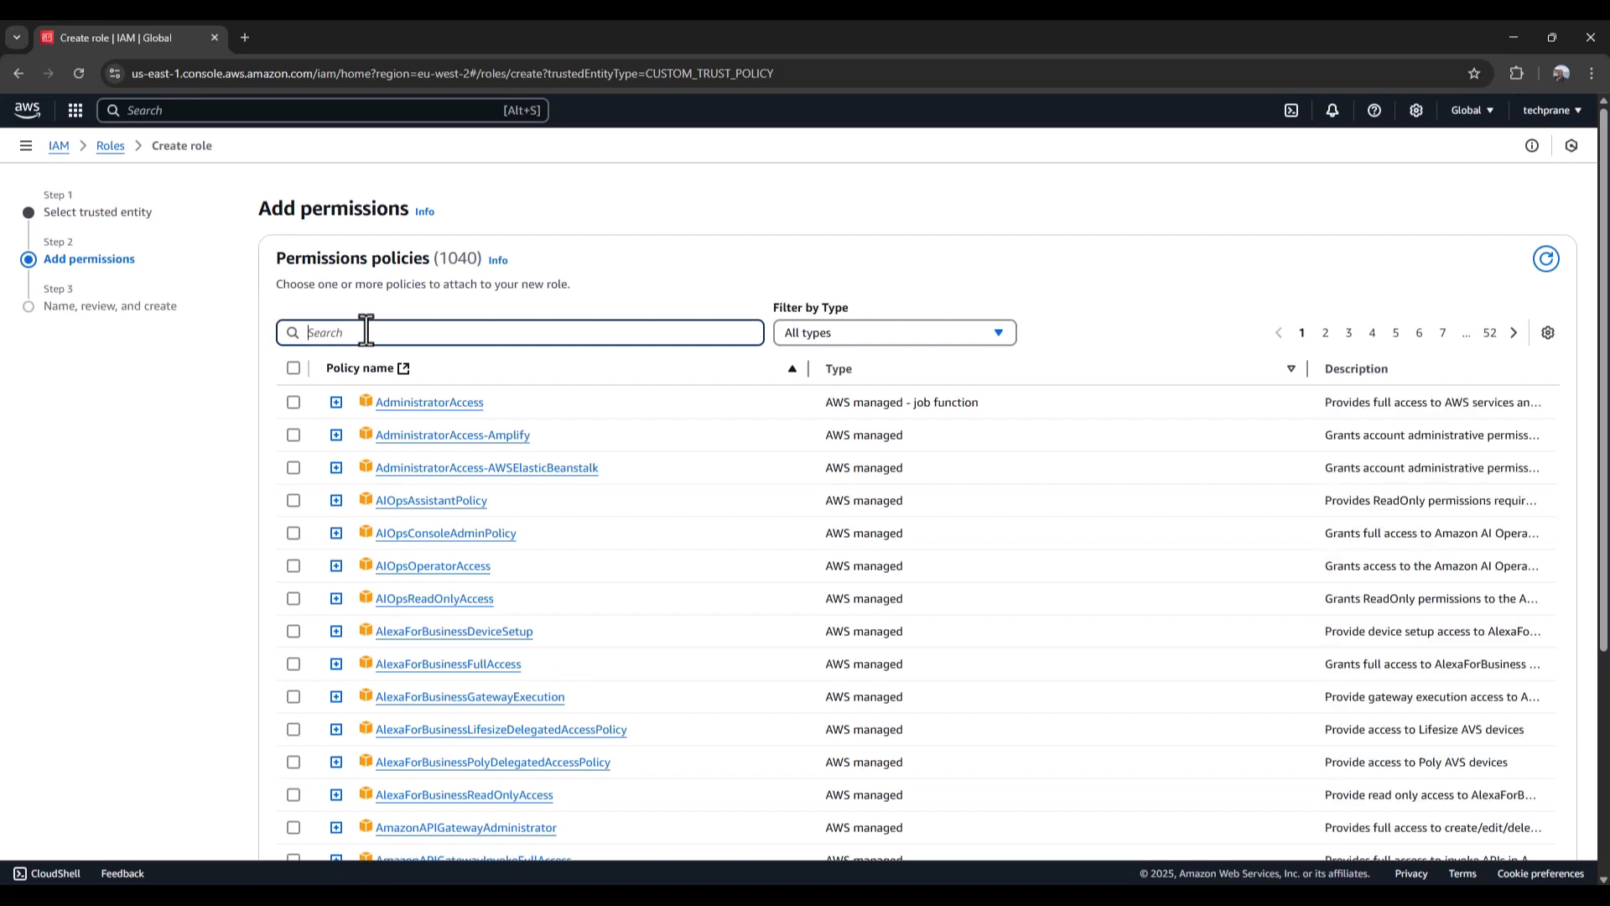
{"action": "type", "text": "s3"}
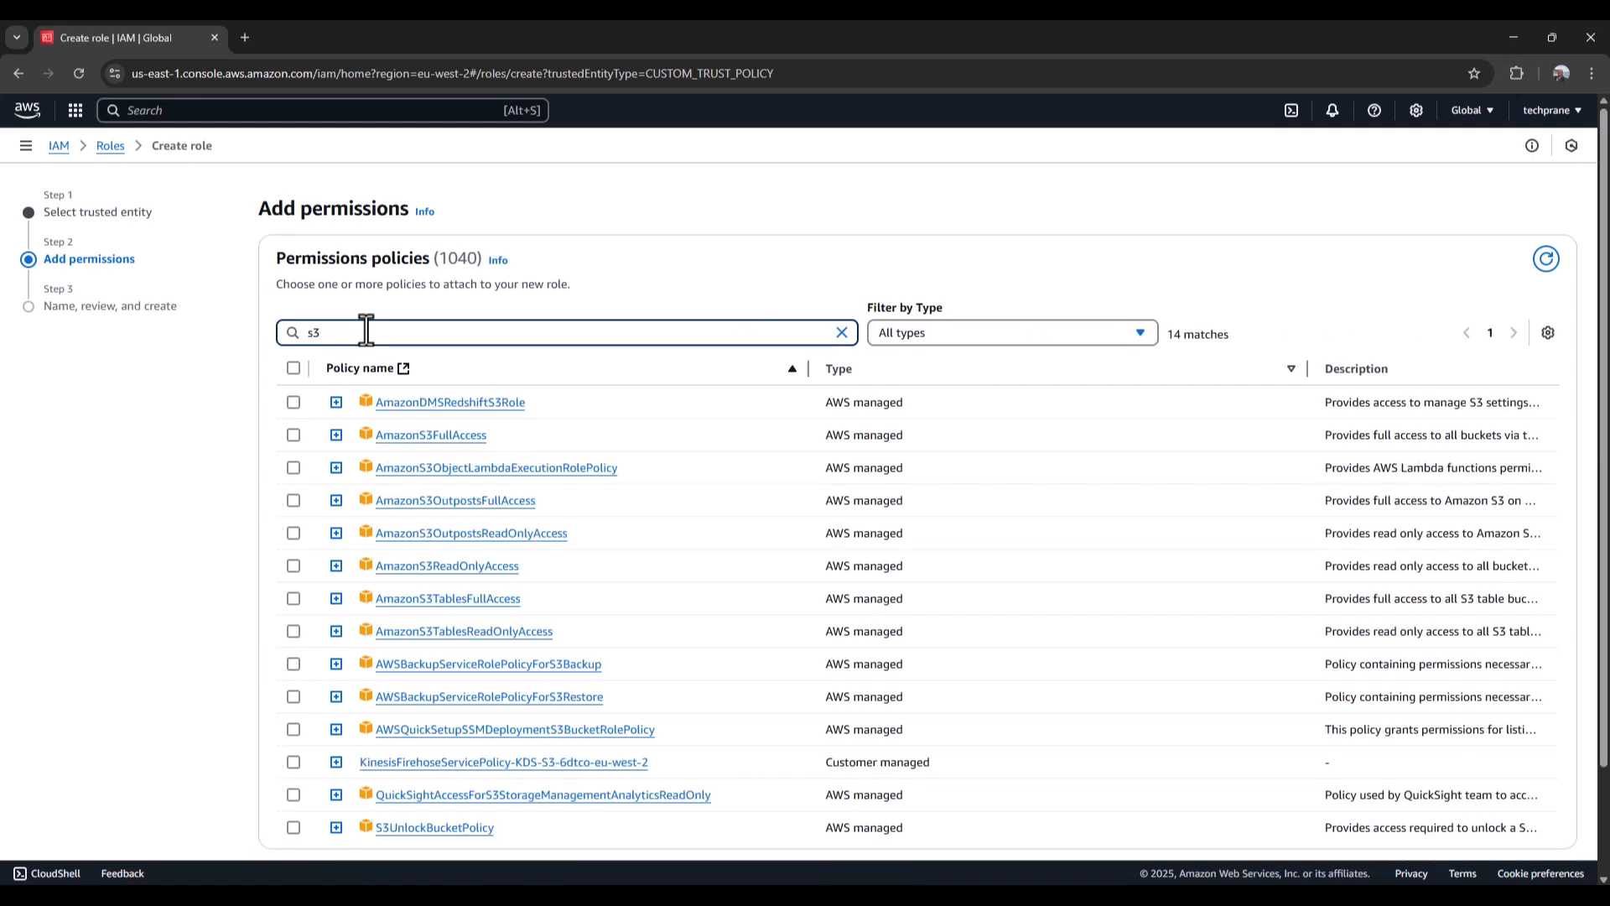
{"action": "left_click", "coordinate": [295, 436]}
{"action": "scroll", "coordinate": [805, 620], "scroll_direction": "down", "scroll_amount": 2}
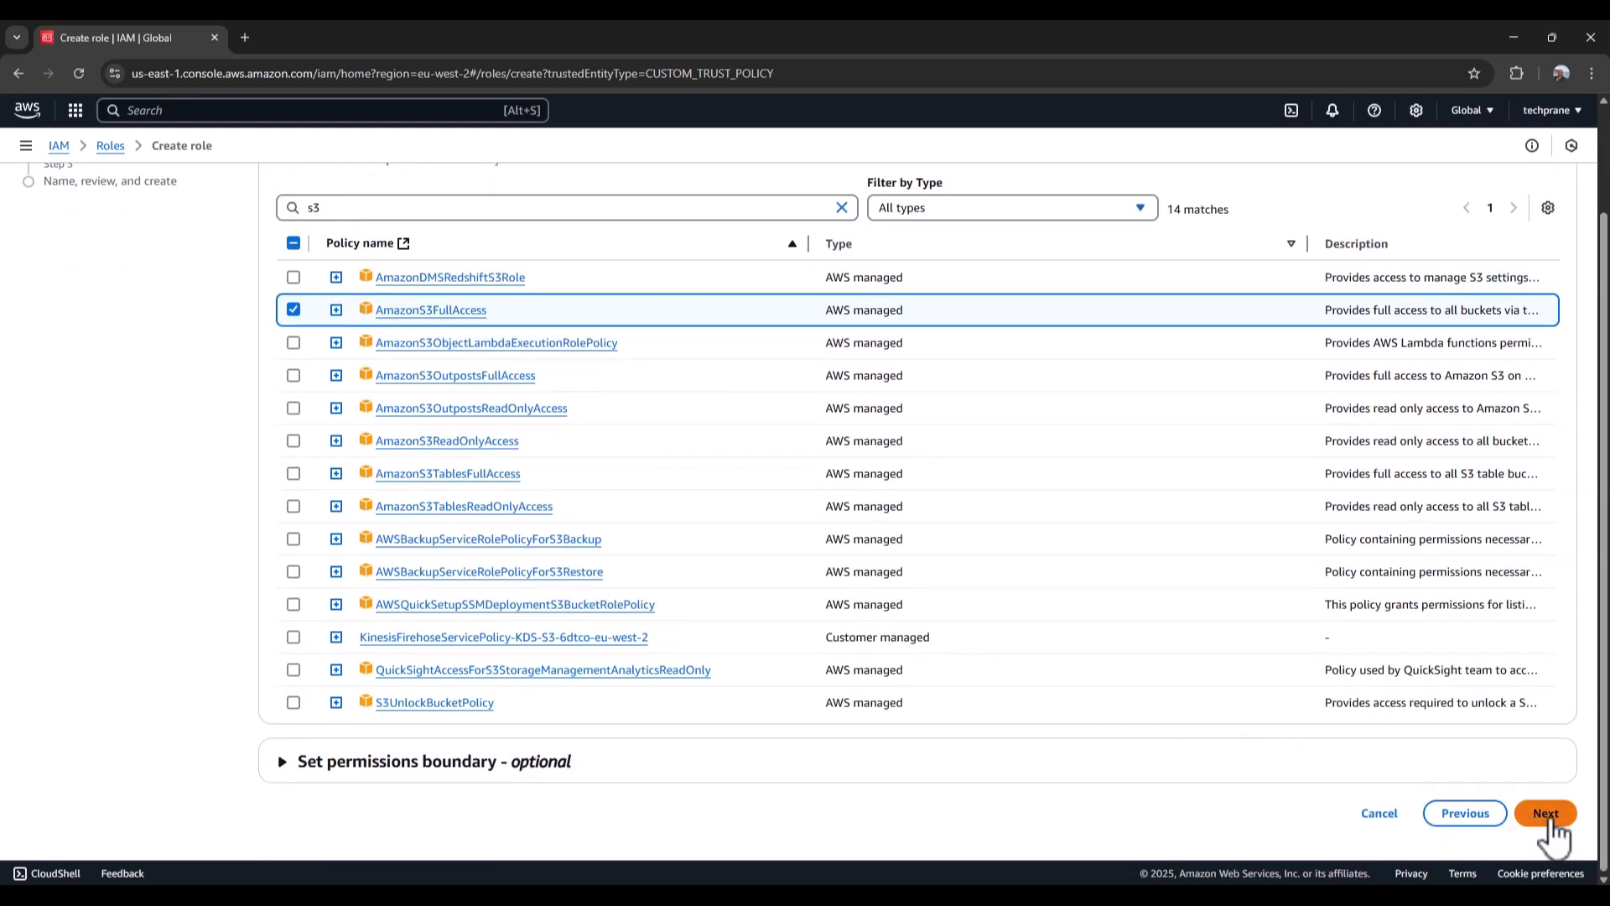
{"action": "left_click", "coordinate": [1549, 825]}
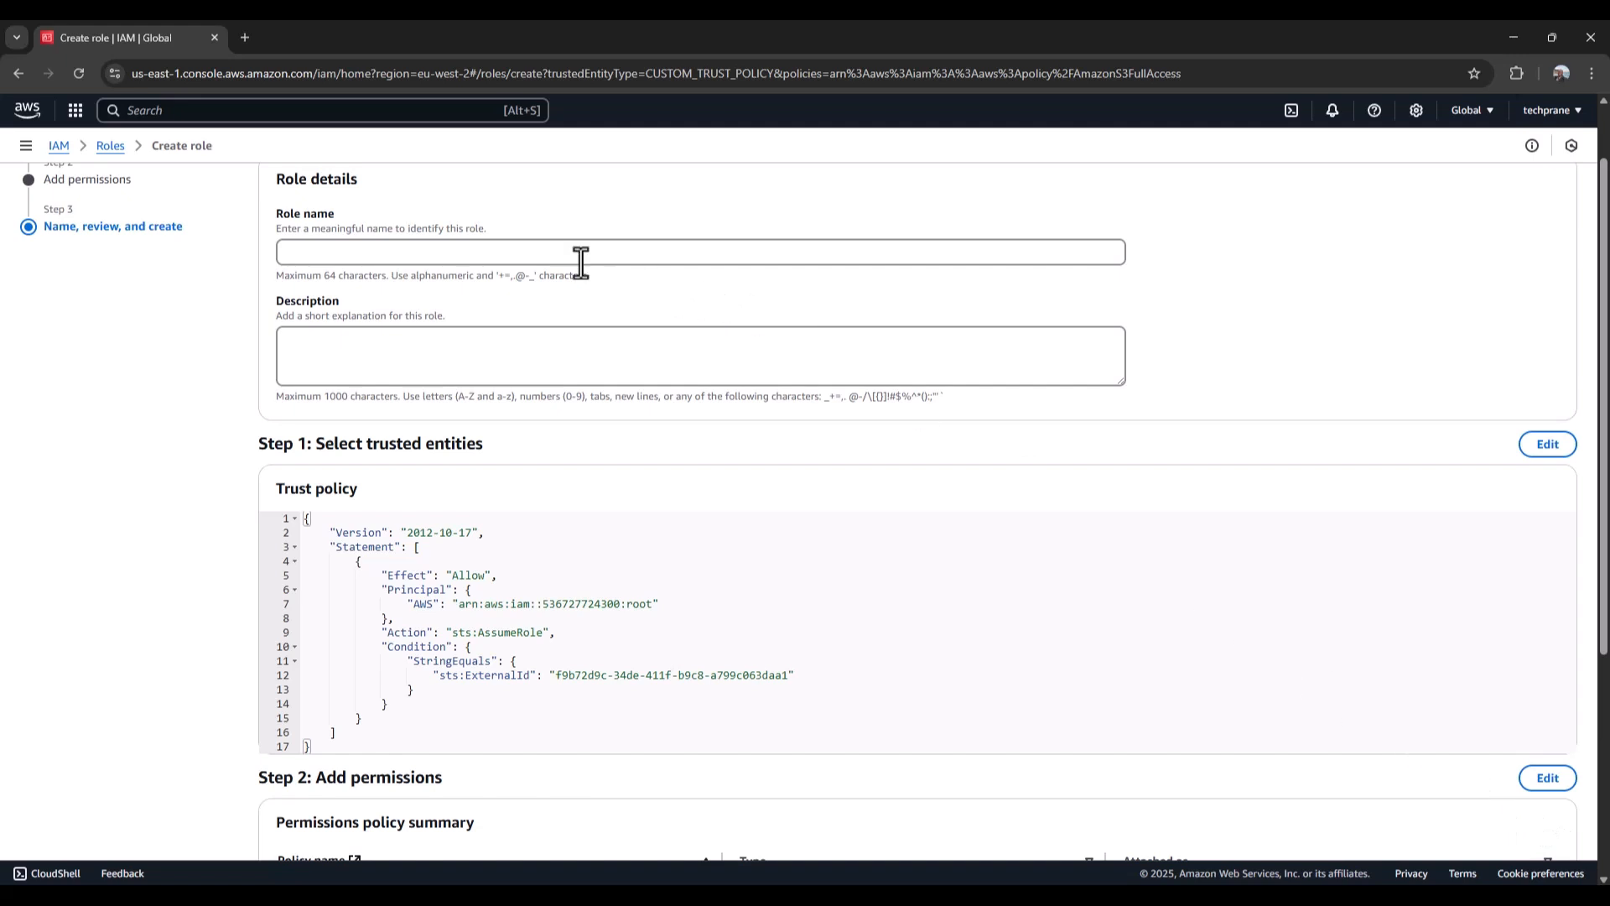
Name the role PushAtlasMongoDBLogsRole
{"action": "left_click", "coordinate": [444, 244]}
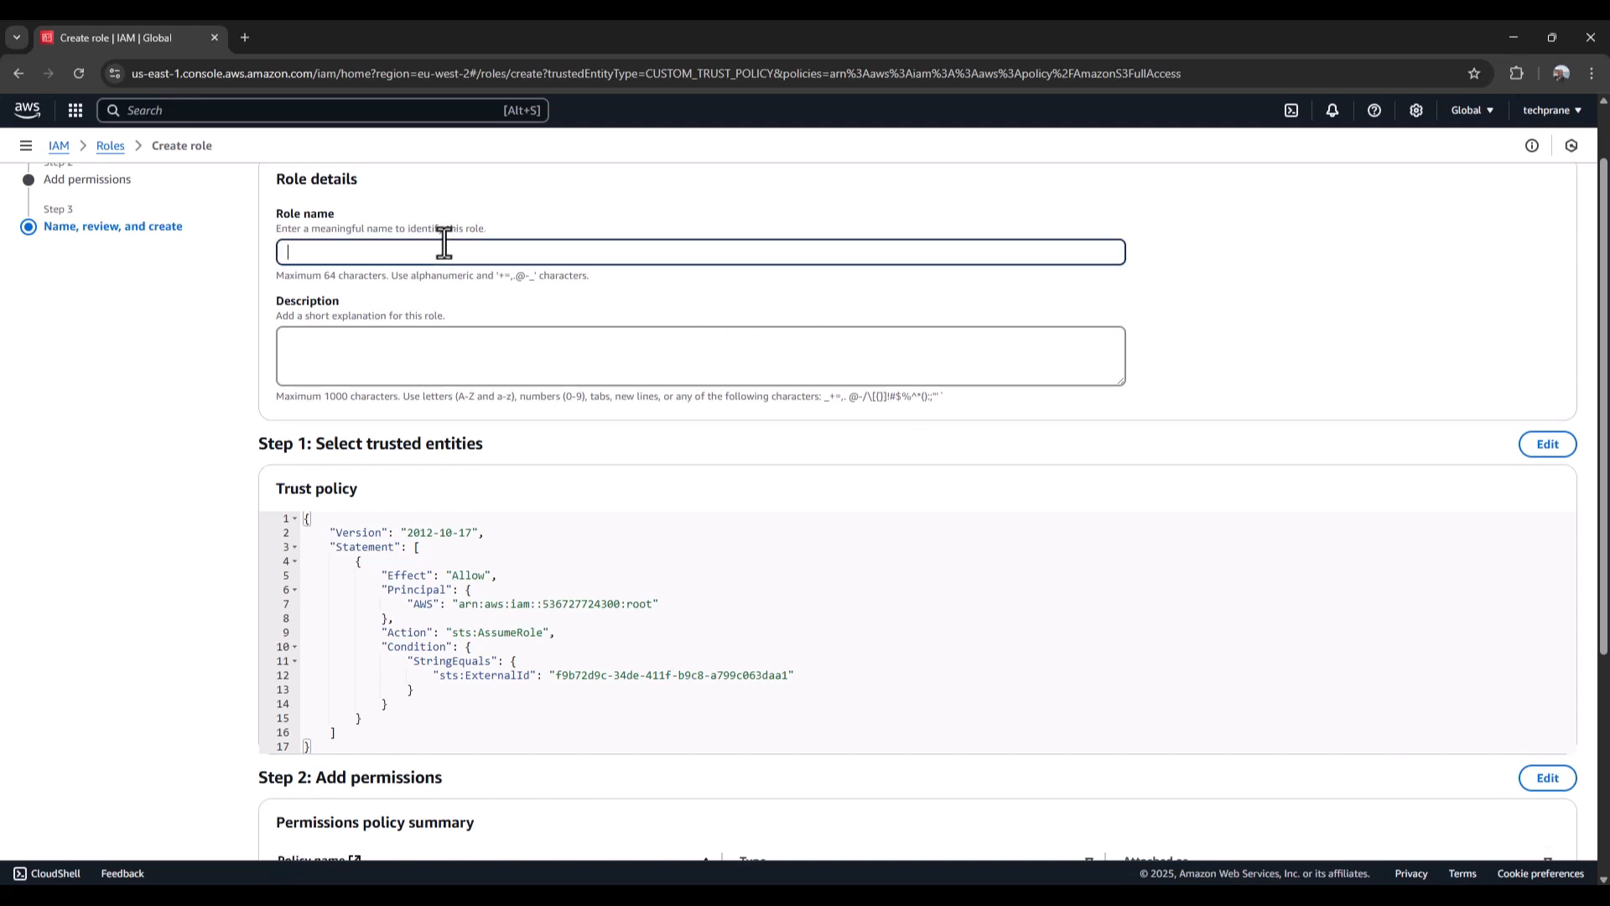
{"action": "type", "text": "AtlasMOngoDB"}
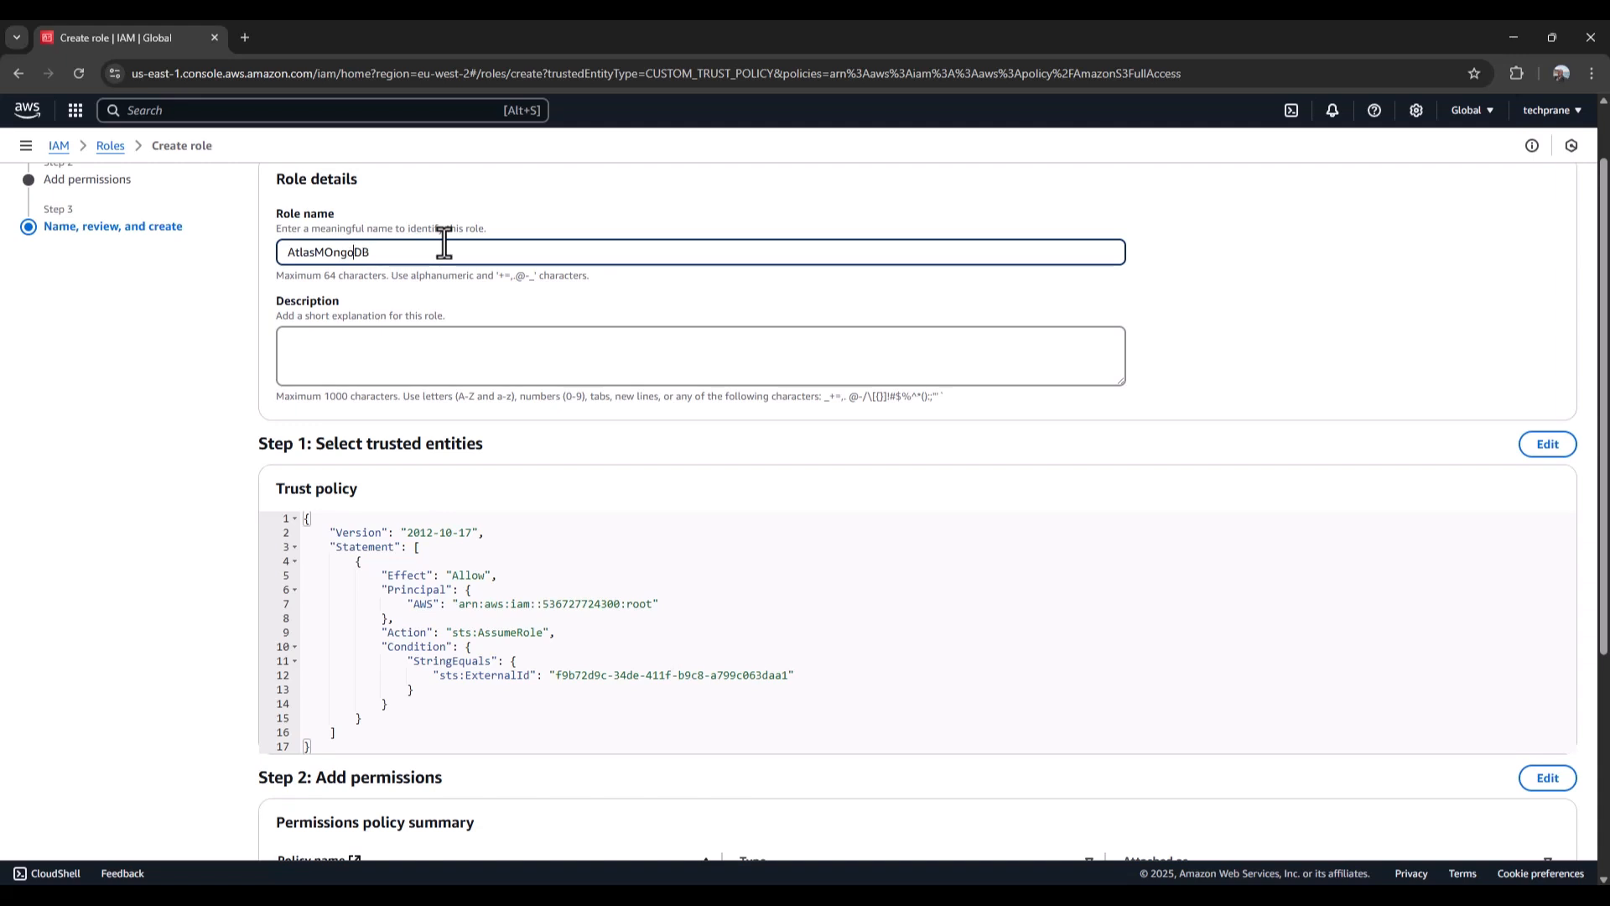
{"action": "key", "text": "Left"}
{"action": "key", "text": "Left"}
{"action": "key", "text": "Left"}
{"action": "key", "text": "Left"}
{"action": "key", "text": "Left"}
{"action": "key", "text": "BackSpace"}
{"action": "type", "text": "o"}
{"action": "key", "text": "End"}
{"action": "type", "text": "Logs"}
{"action": "type", "text": "Role"}
{"action": "type", "text": "Push"}
Describe the role as "Enables MongoDB Atlas to push logs from mongod, mongos, auditlogs to AWS S3" and create it
{"action": "left_click", "coordinate": [709, 347]}
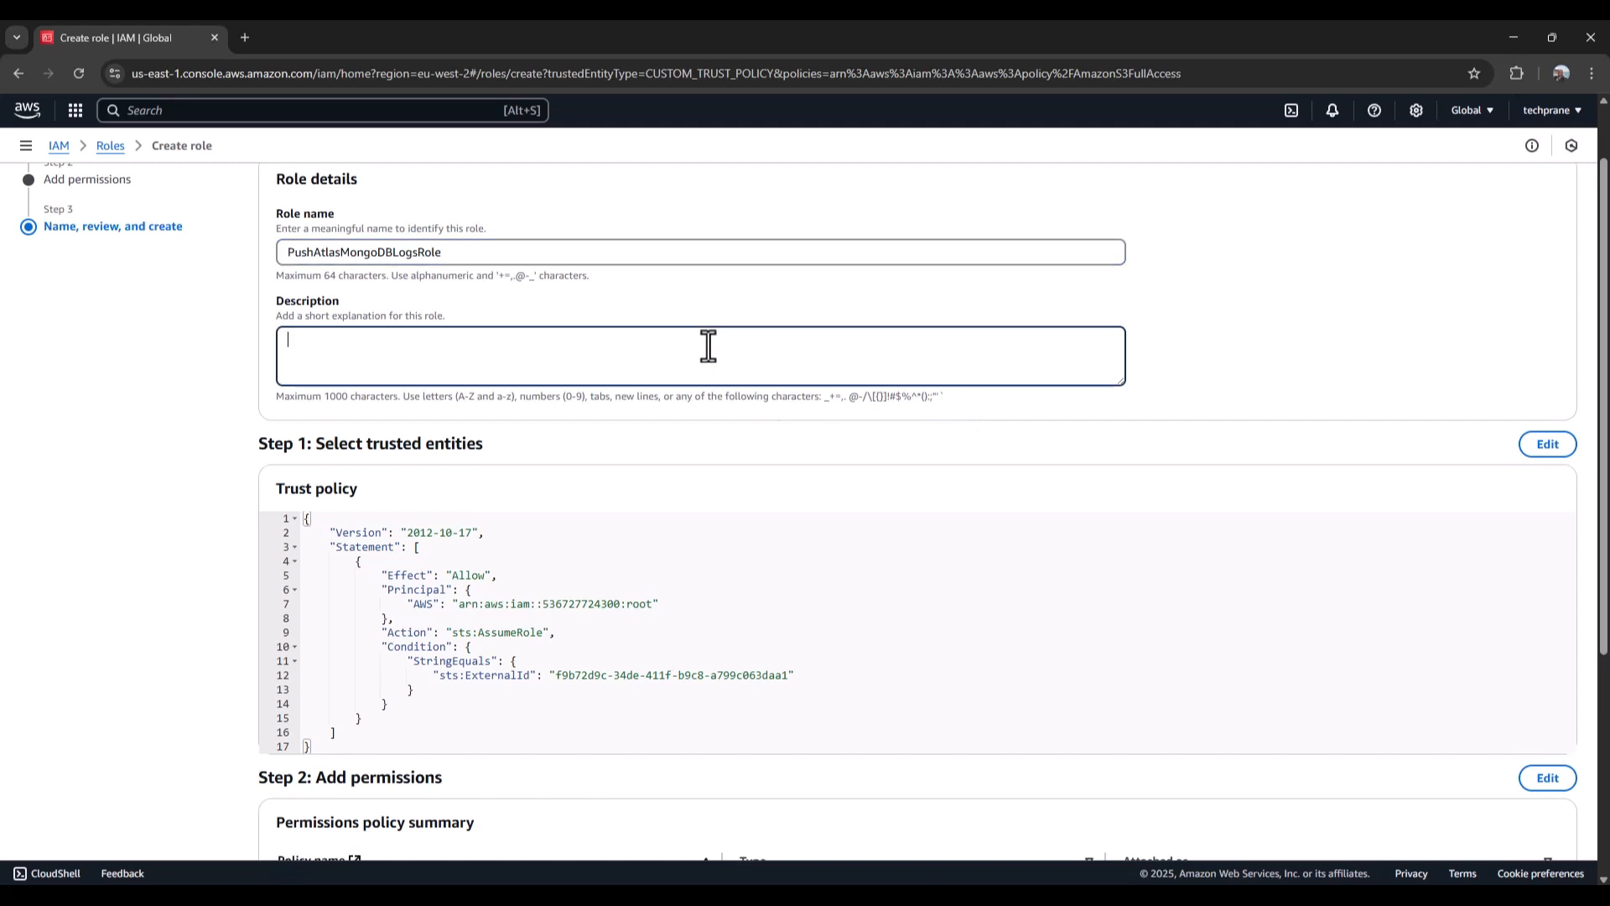
{"action": "type", "text": "Enables a"}
{"action": "key", "text": "BackSpace"}
{"action": "type", "text": "MongoDB Atlas to push logs from "}
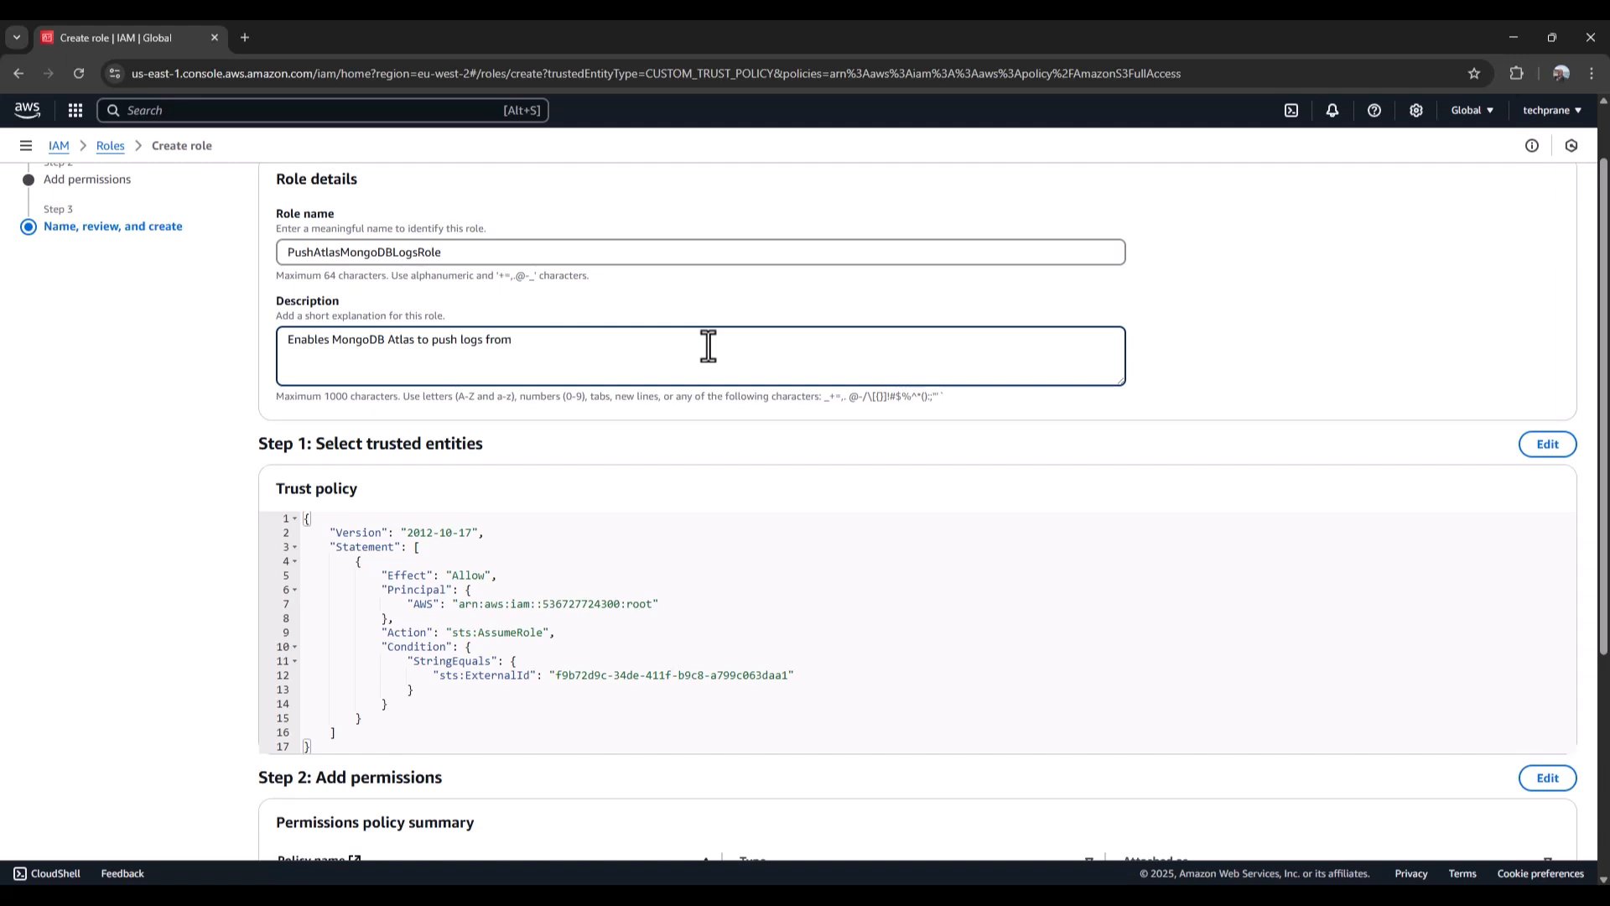
{"action": "type", "text": "mongod, mongos, auditlogs to AWS S3"}
{"action": "scroll", "coordinate": [1271, 589], "scroll_direction": "down", "scroll_amount": 4}
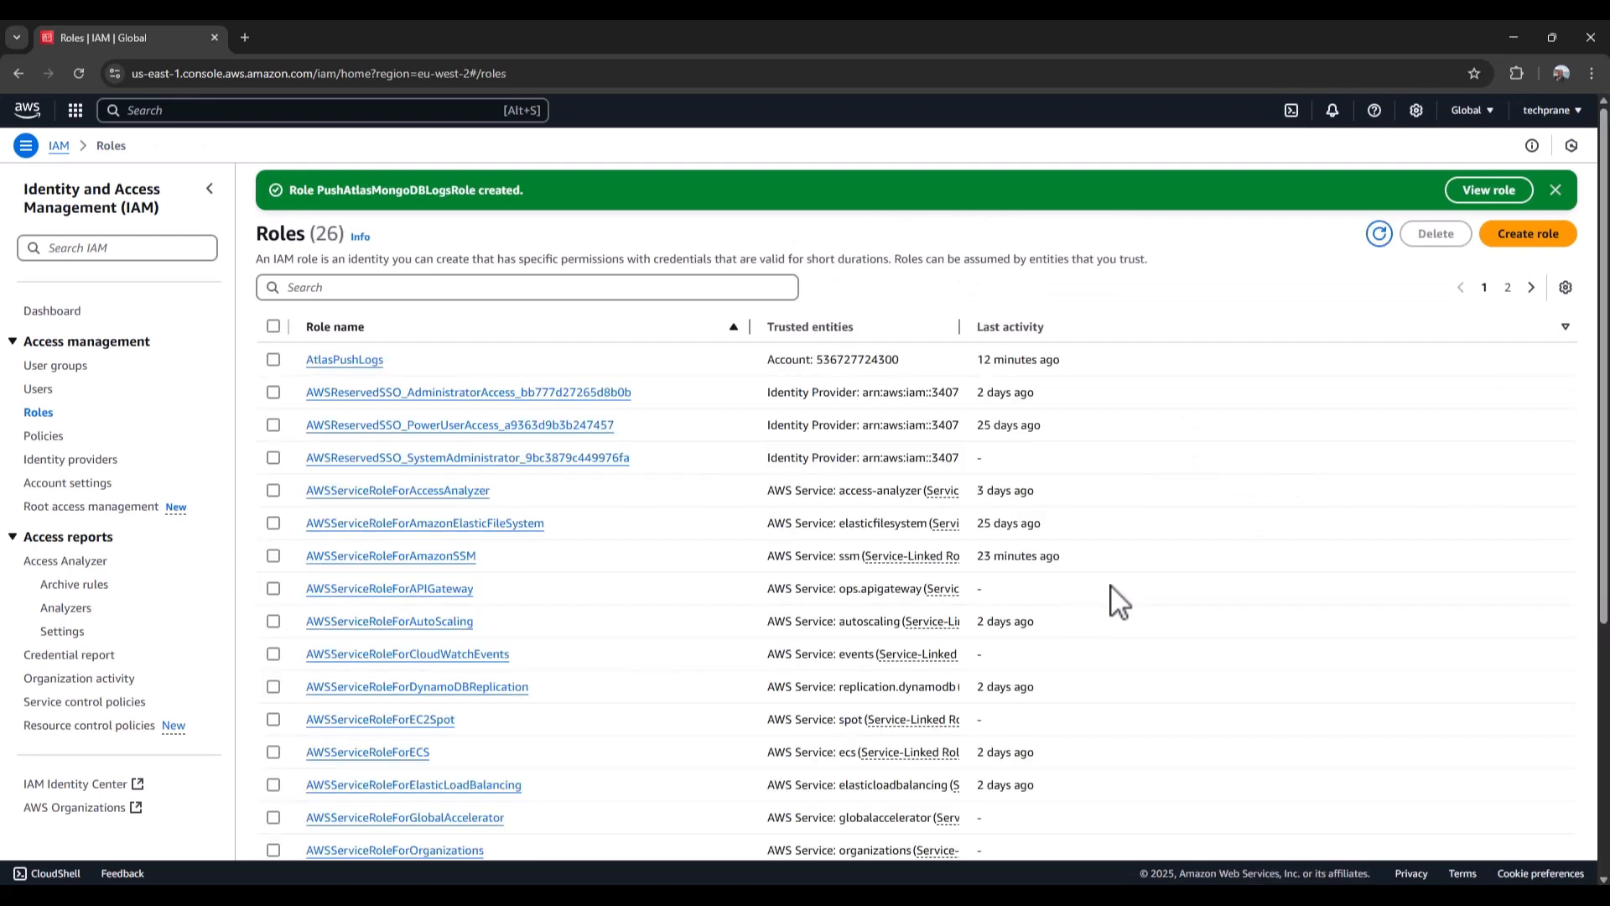
Switch to MongoDB Atlas and go to the Role ARN entry for adding trust relationships to an existing role
{"action": "left_click", "coordinate": [1513, 38]}
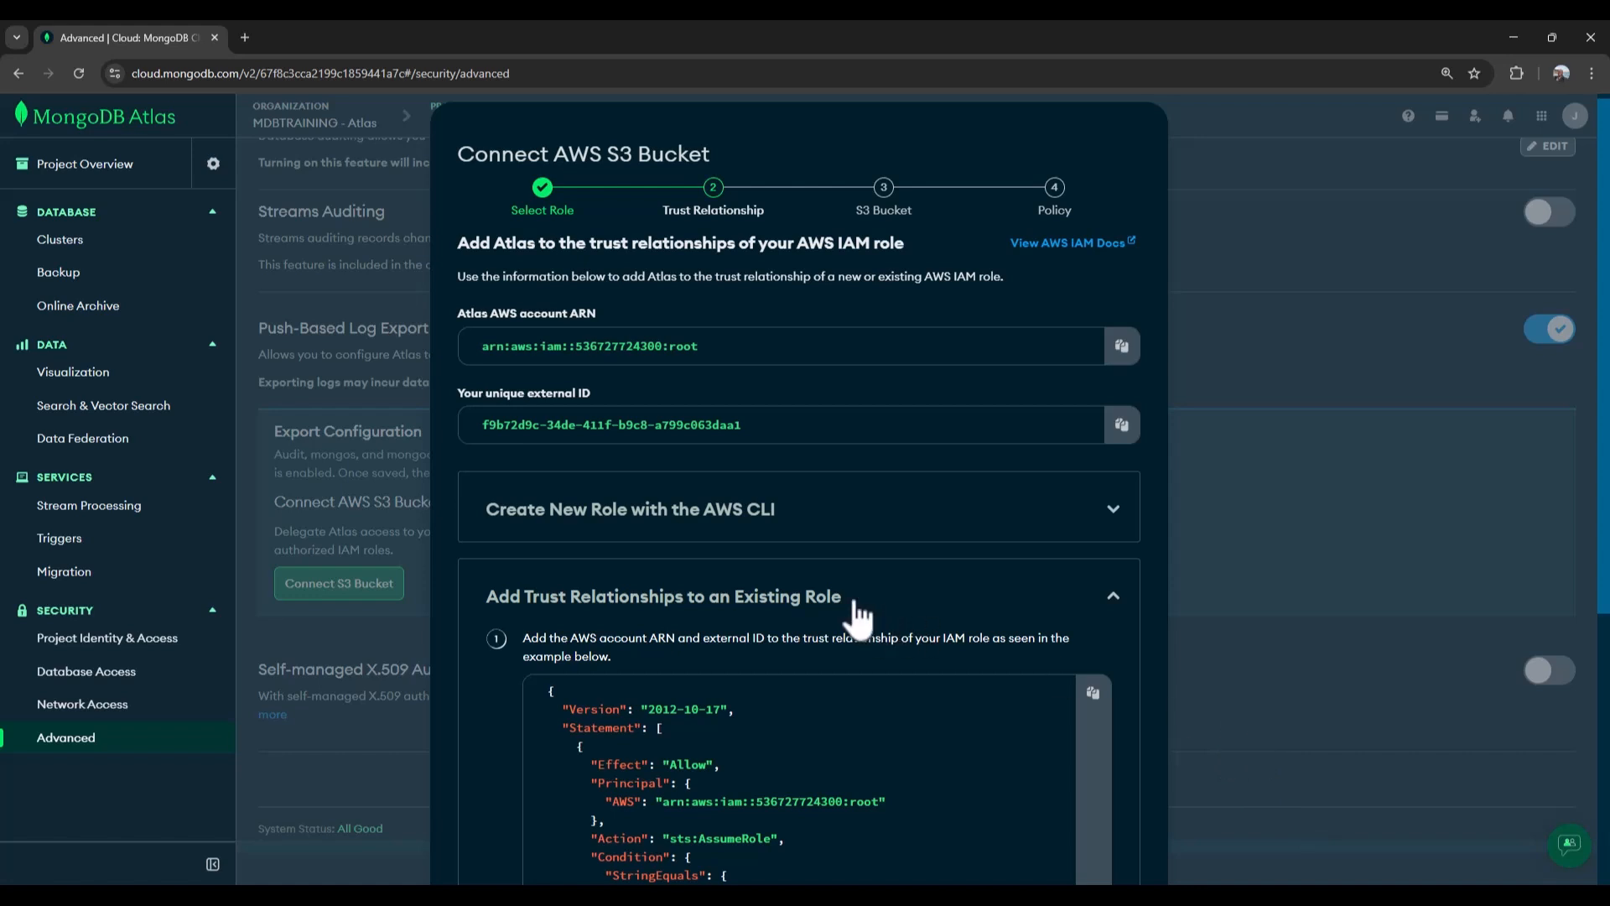
{"action": "scroll", "coordinate": [860, 620], "scroll_direction": "down", "scroll_amount": 2}
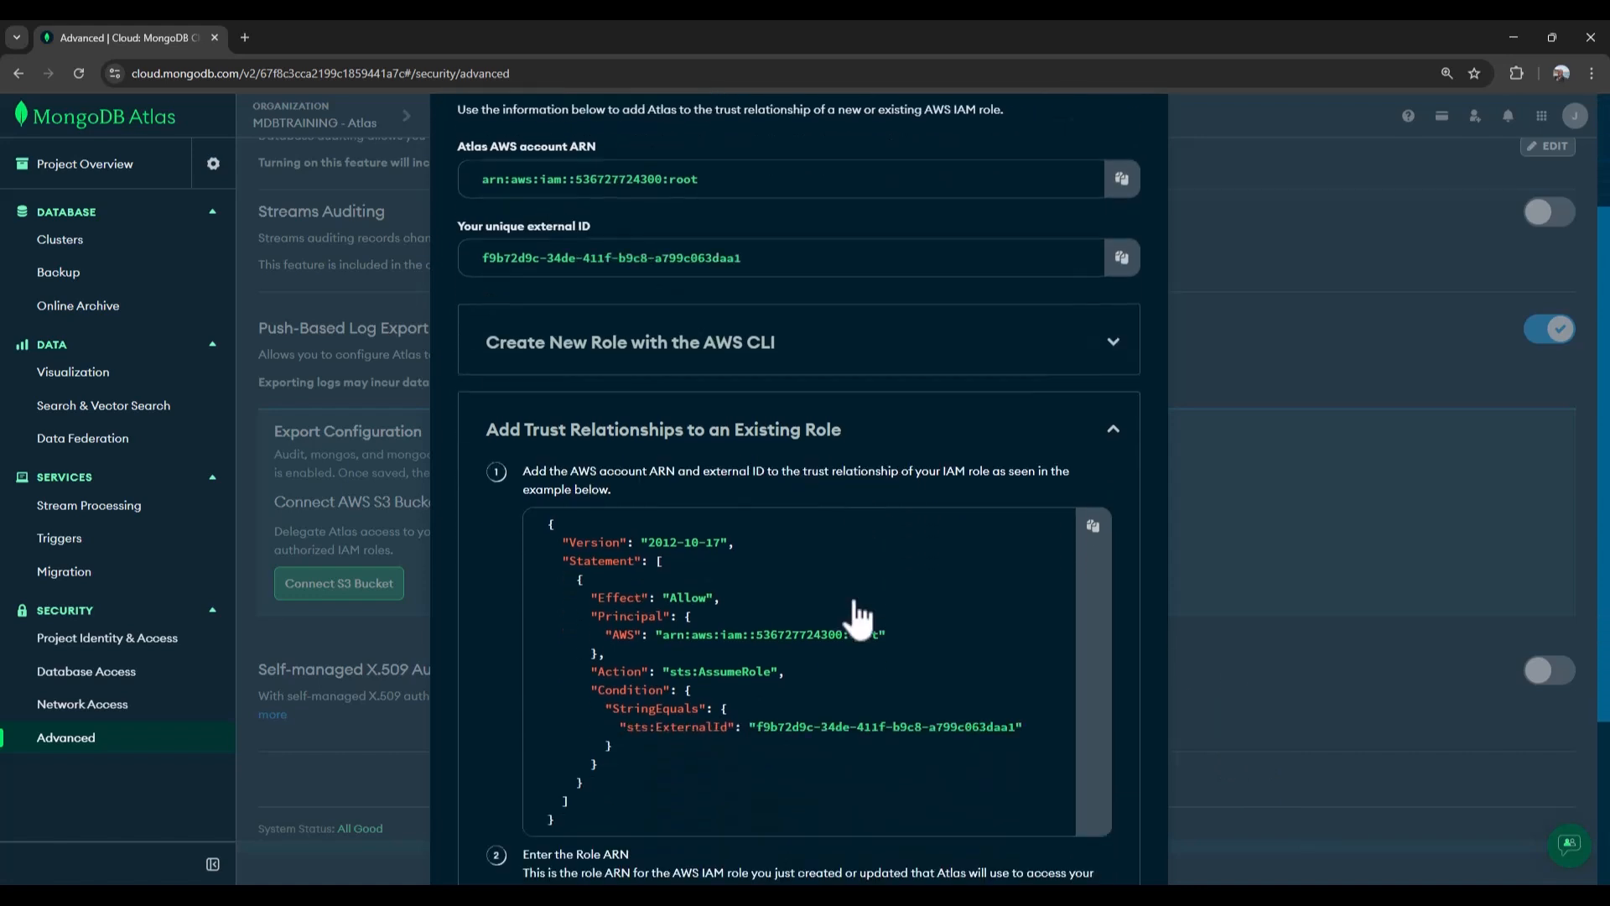
{"action": "scroll", "coordinate": [856, 619], "scroll_direction": "up", "scroll_amount": 1}
{"action": "scroll", "coordinate": [855, 619], "scroll_direction": "down", "scroll_amount": 4}
{"action": "left_click", "coordinate": [585, 671]}
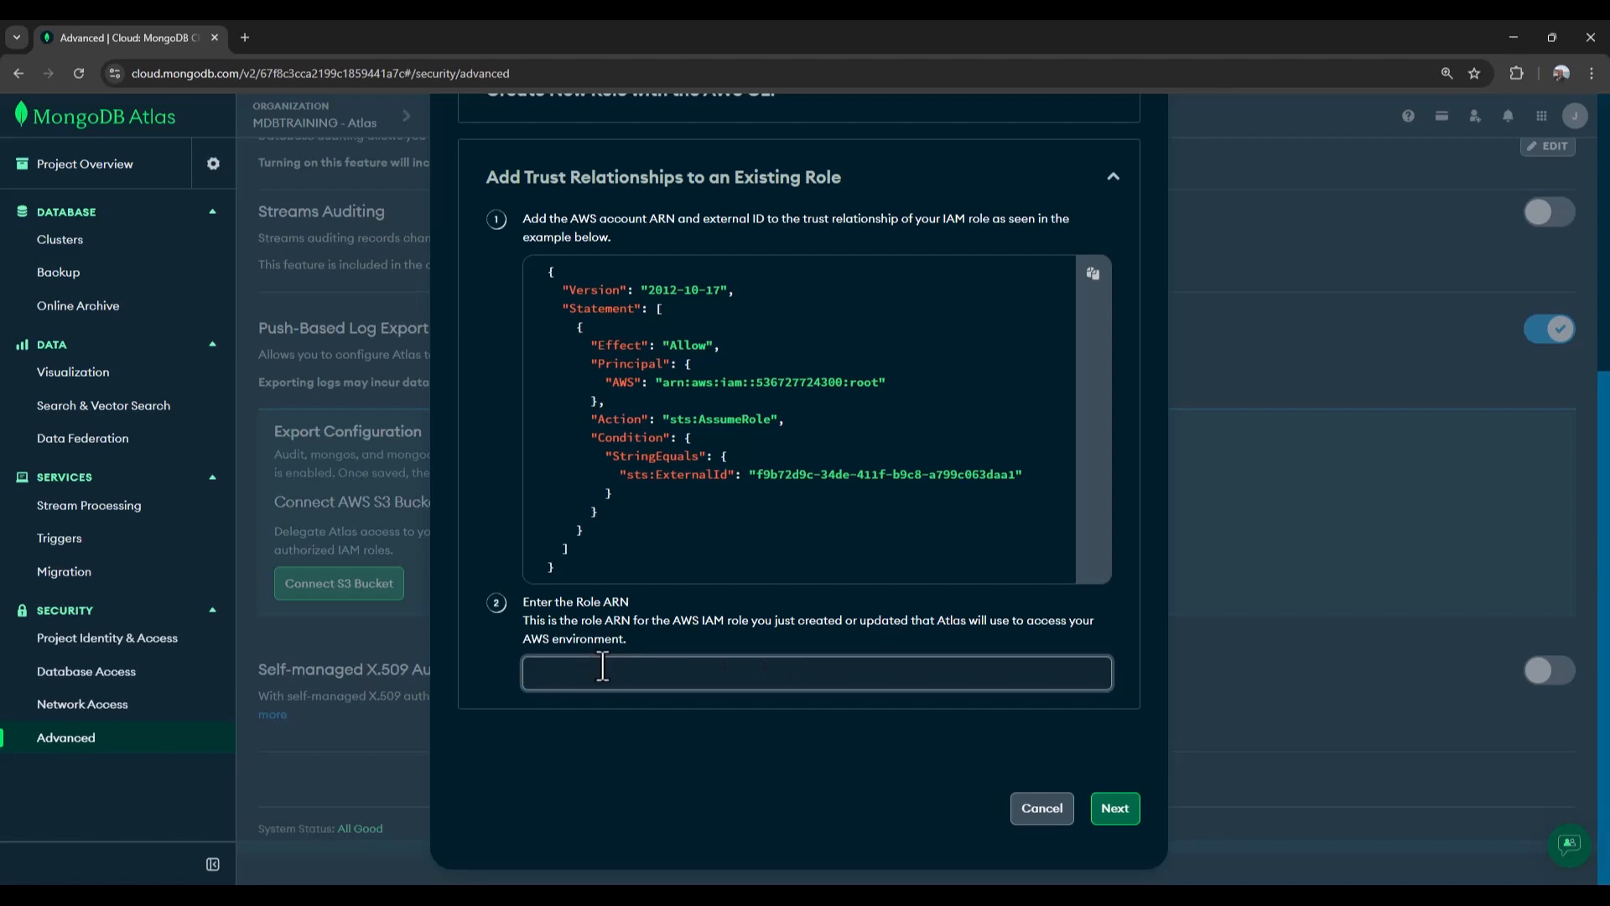
Switch to the AWS console, search the IAM roles for "Mongo", and copy the ARN of PushAtlasMongoDBLogsRole
{"action": "key", "text": "alt+Tab"}
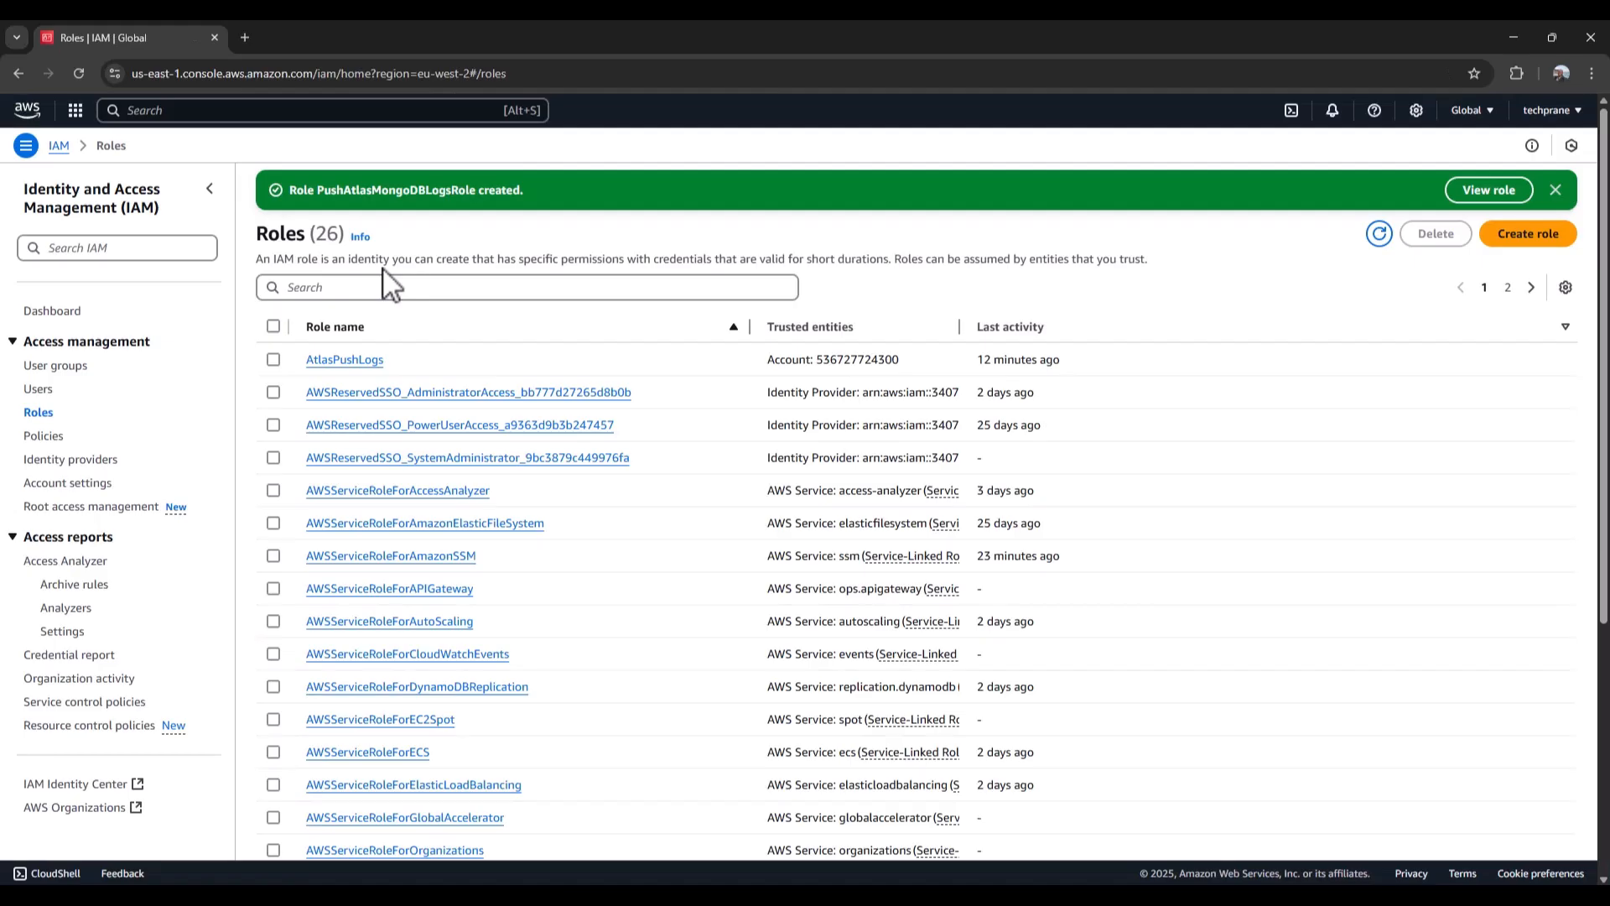
{"action": "left_click", "coordinate": [462, 288]}
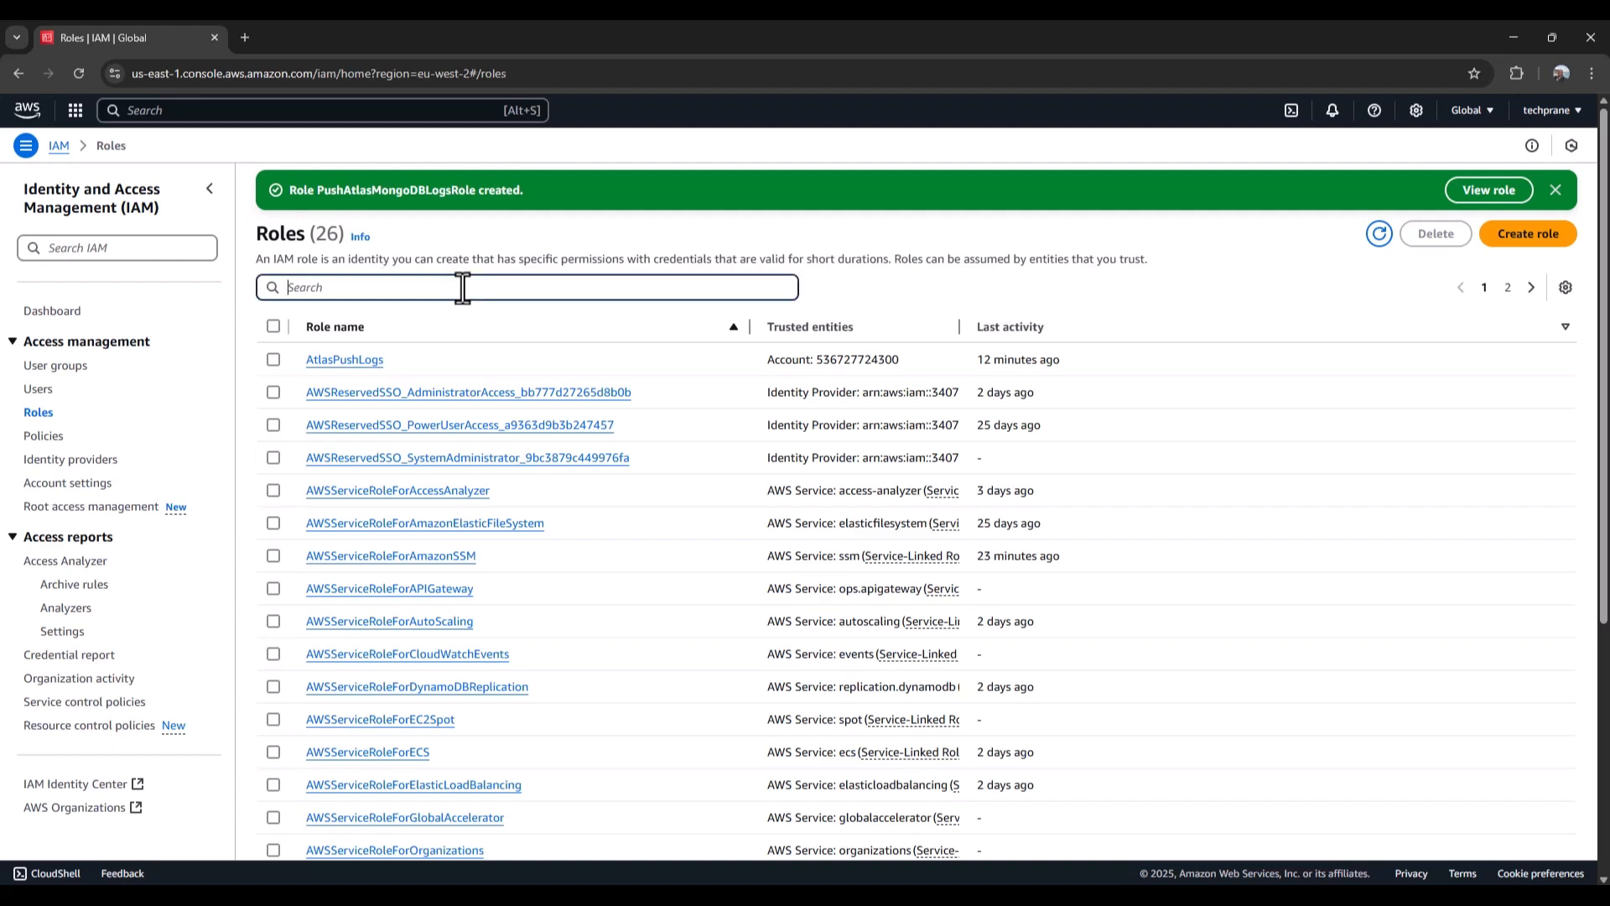
{"action": "type", "text": "Mongo"}
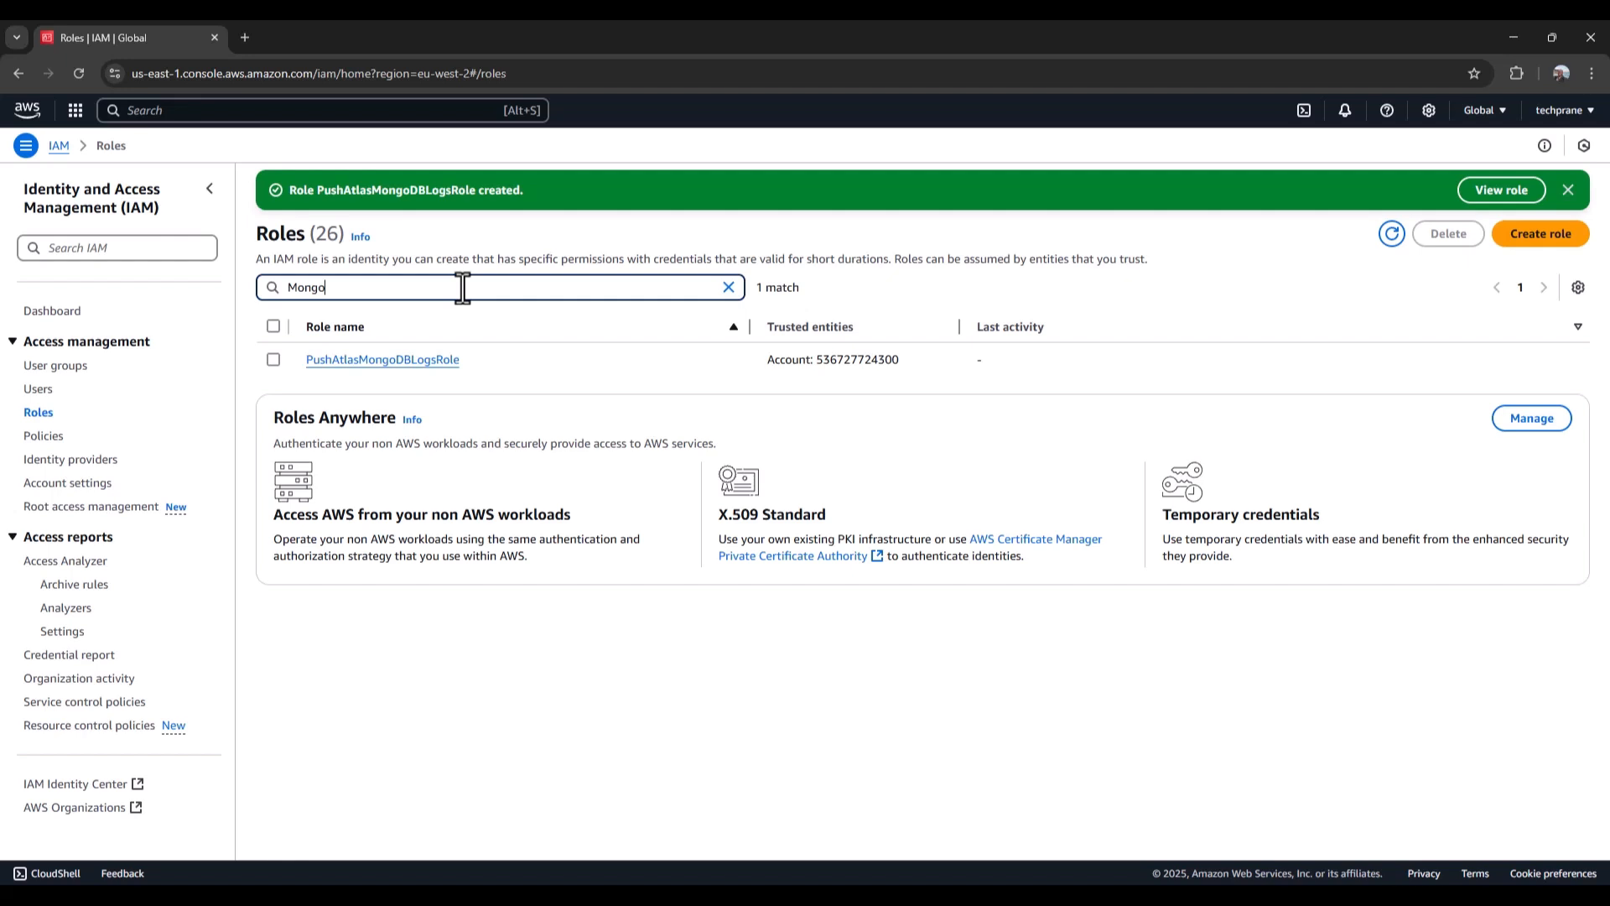
{"action": "left_click", "coordinate": [403, 361]}
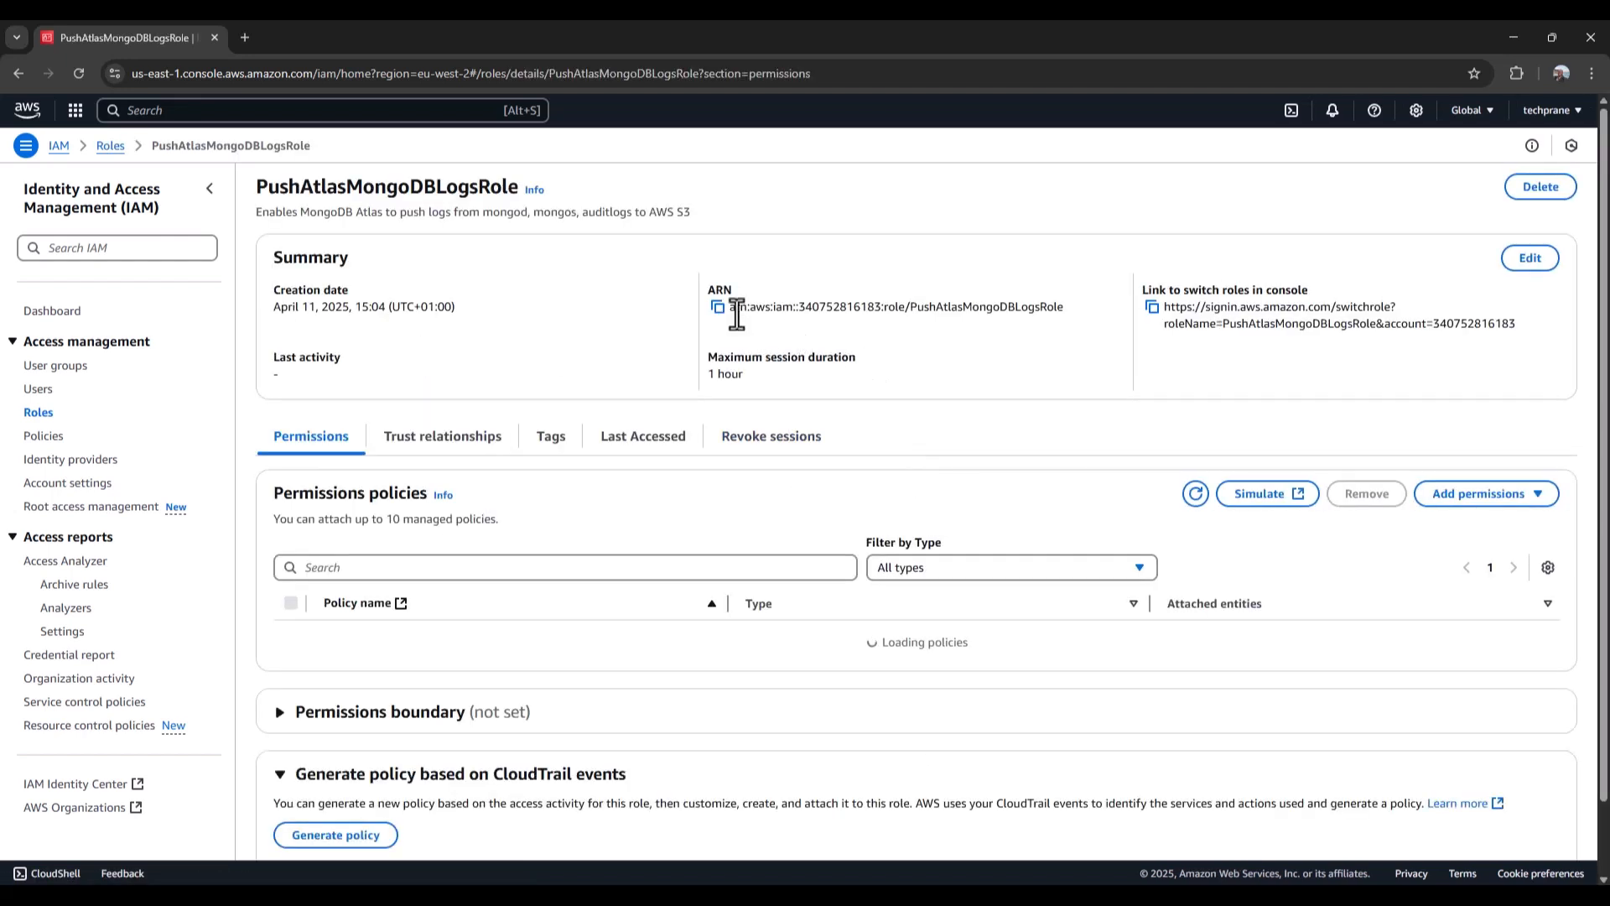
{"action": "left_click", "coordinate": [718, 307]}
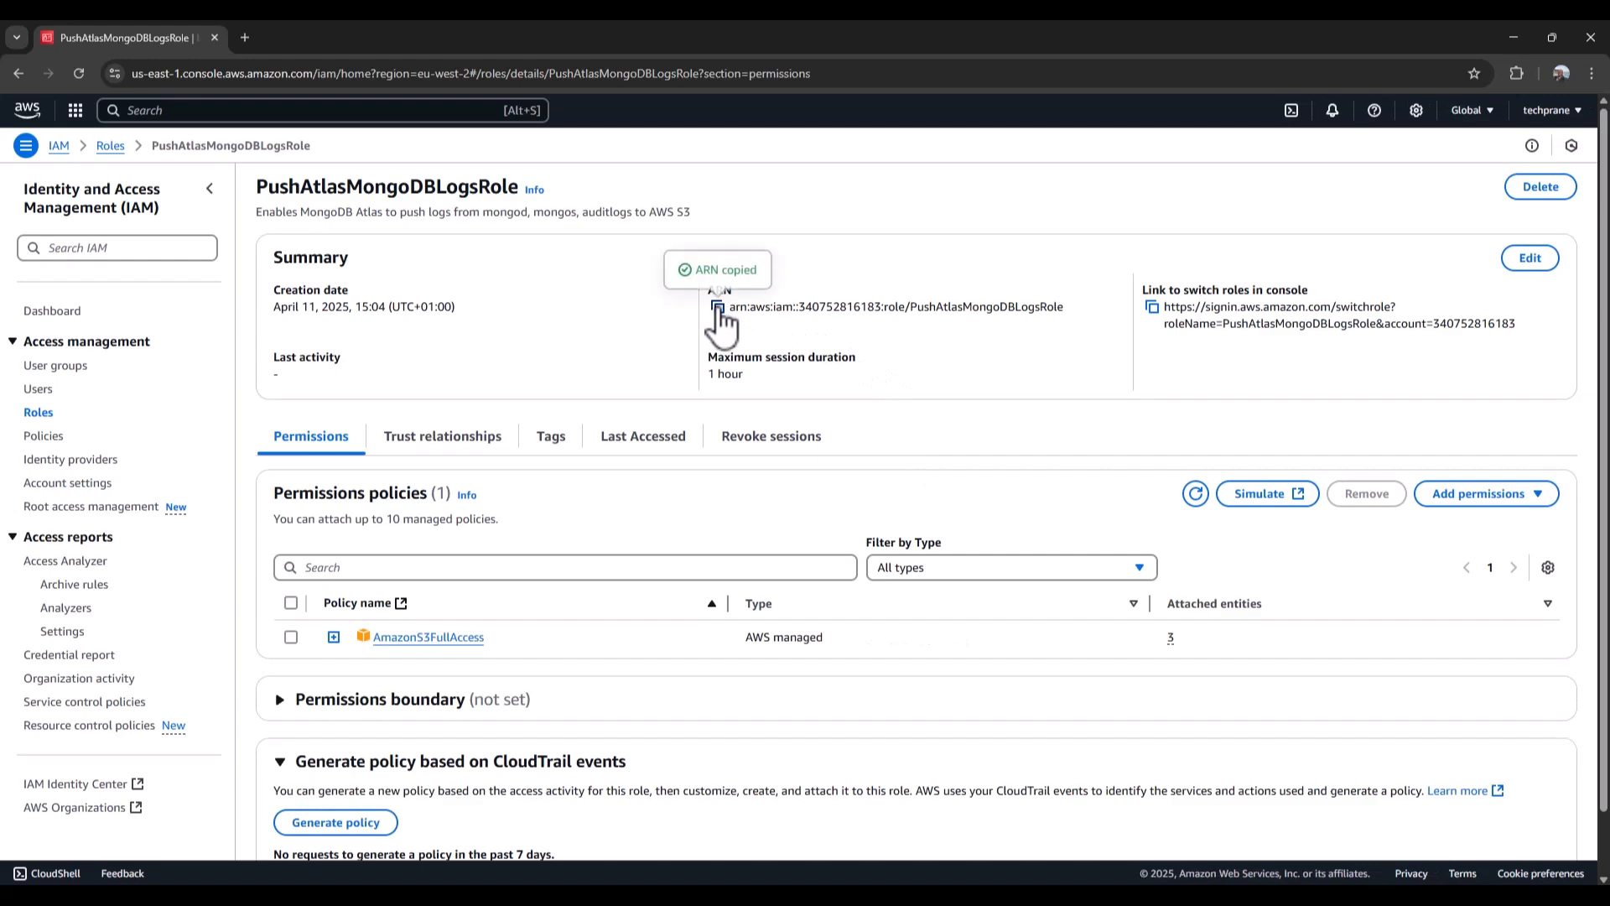
Merge the AWS console tab into the MongoDB Atlas browser window and return to the Atlas page
{"action": "double_click", "coordinate": [463, 27]}
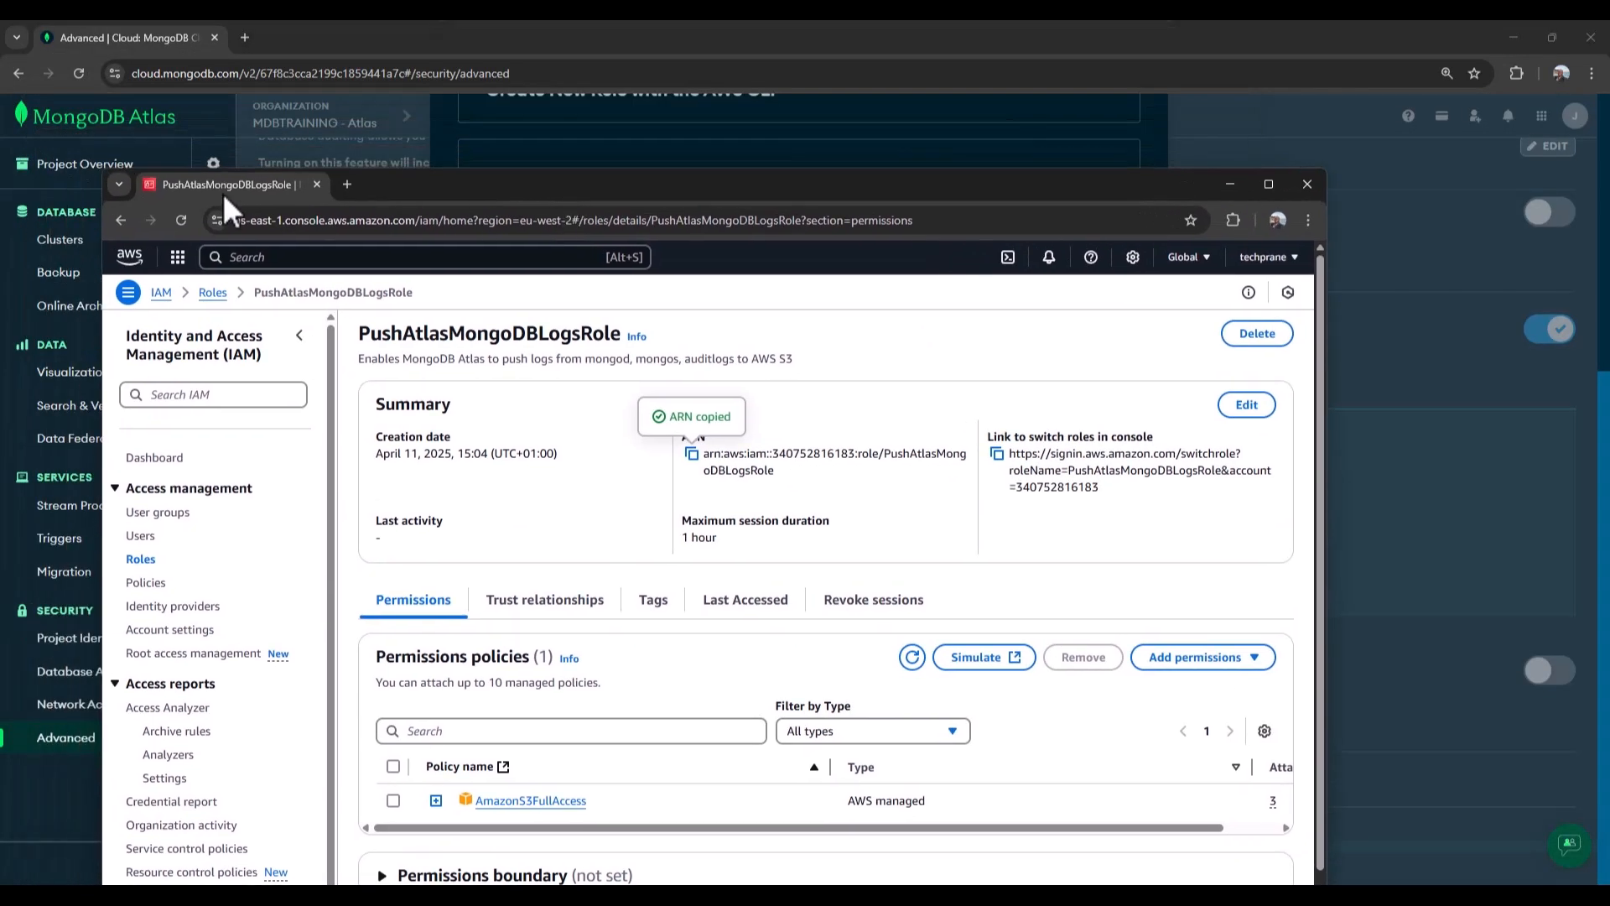
{"action": "left_click_drag", "start_coordinate": [223, 193], "coordinate": [325, 42]}
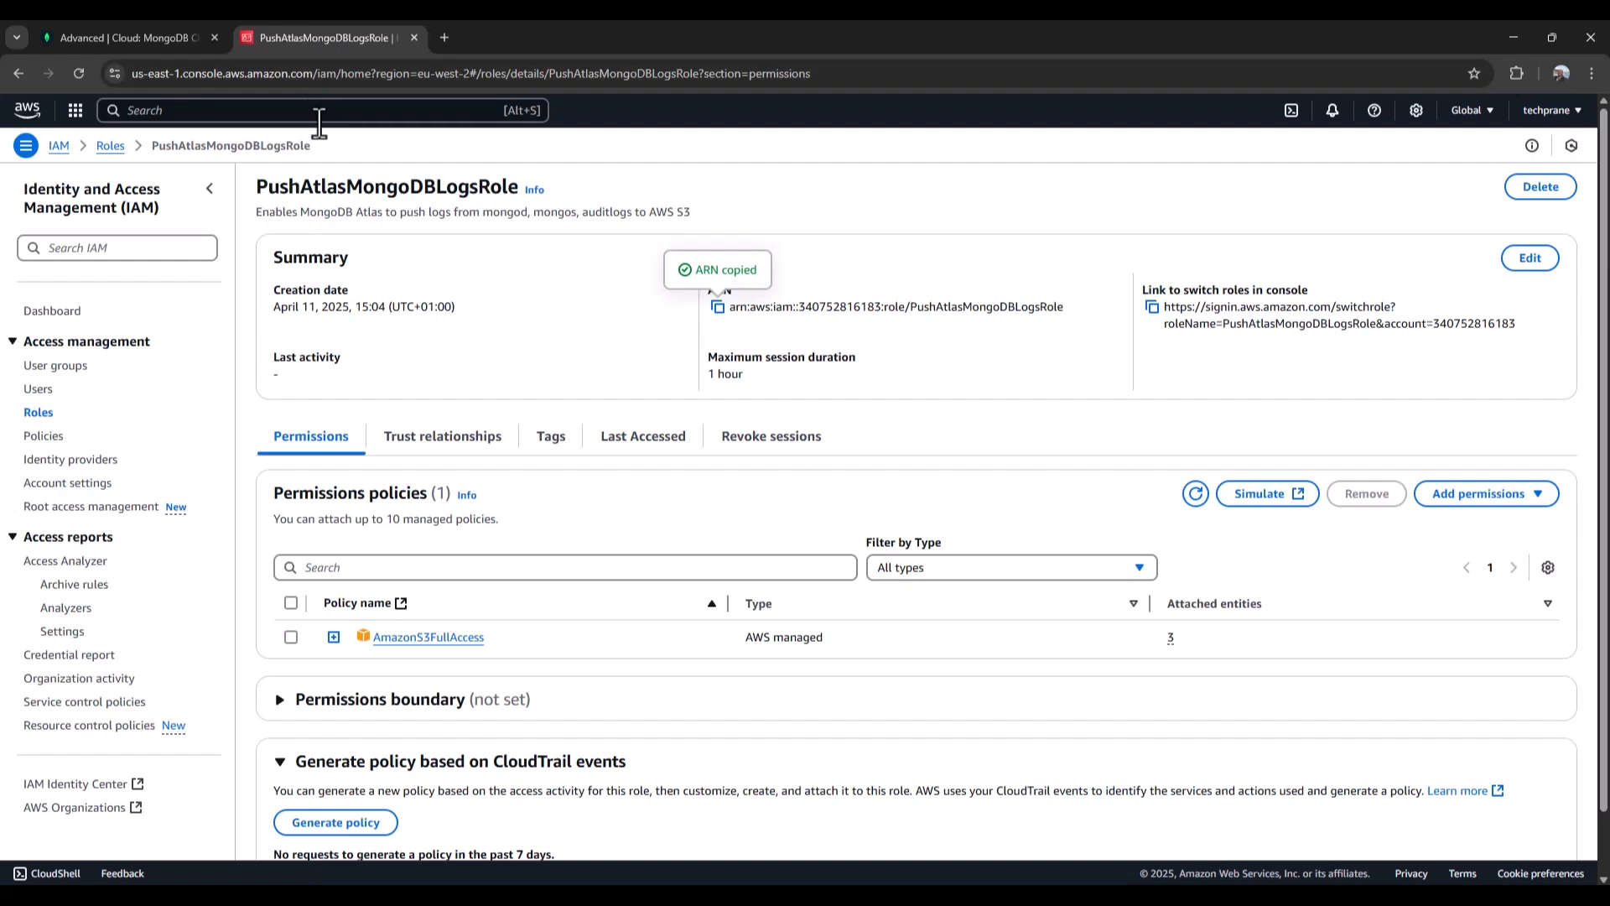
{"action": "left_click", "coordinate": [153, 42]}
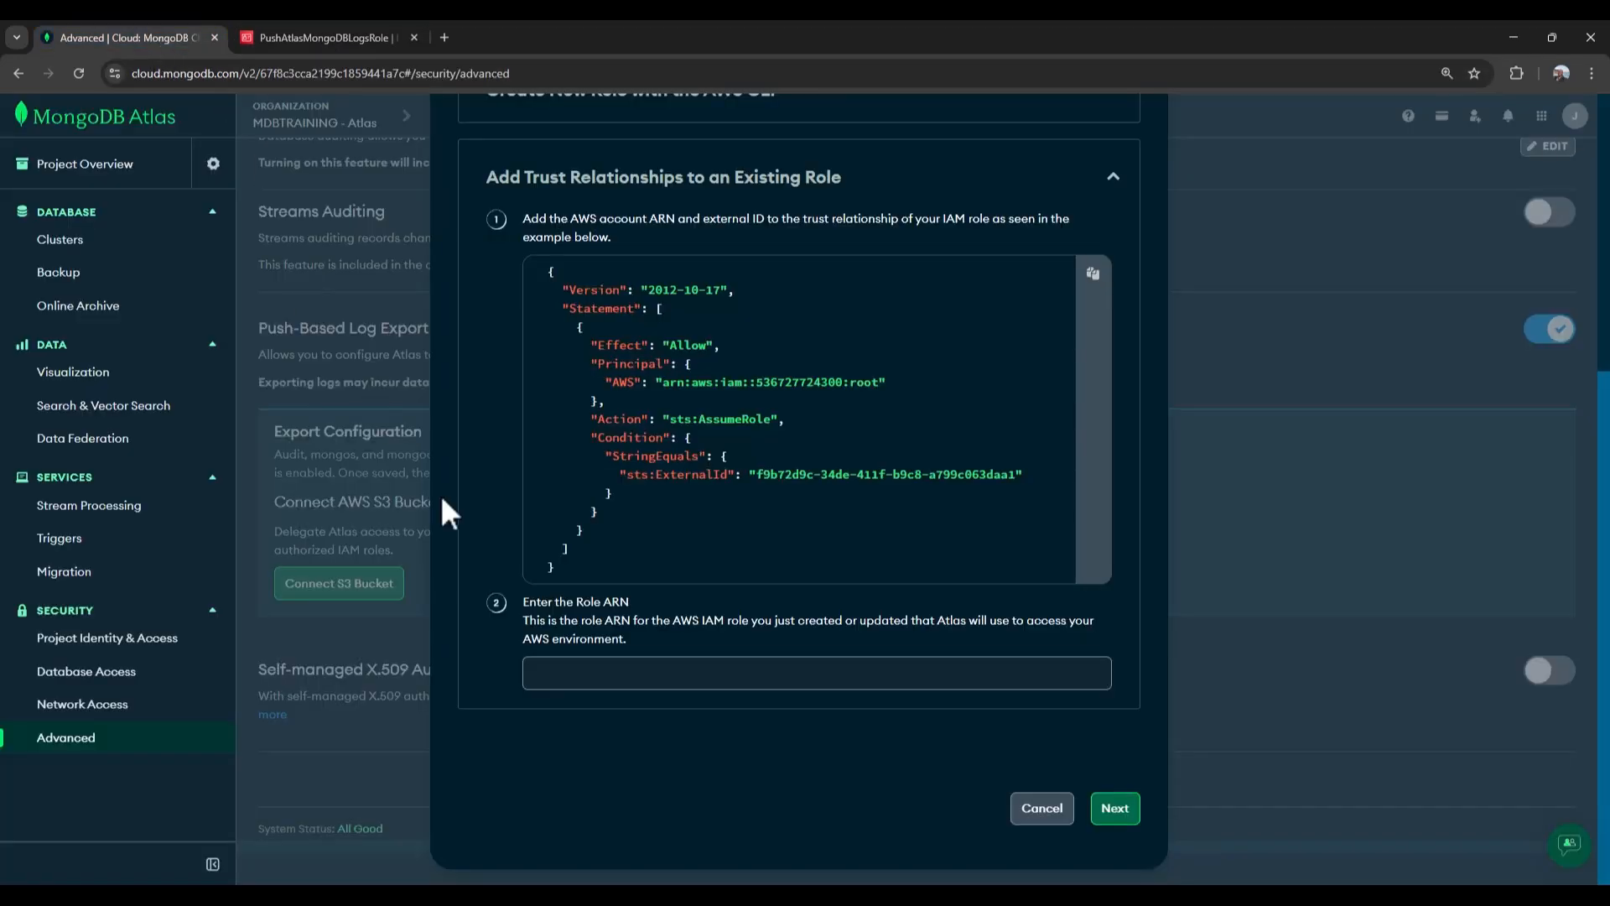
Enter the copied role ARN in the trust relationship settings and proceed to the S3 bucket stage
{"action": "left_click", "coordinate": [549, 671]}
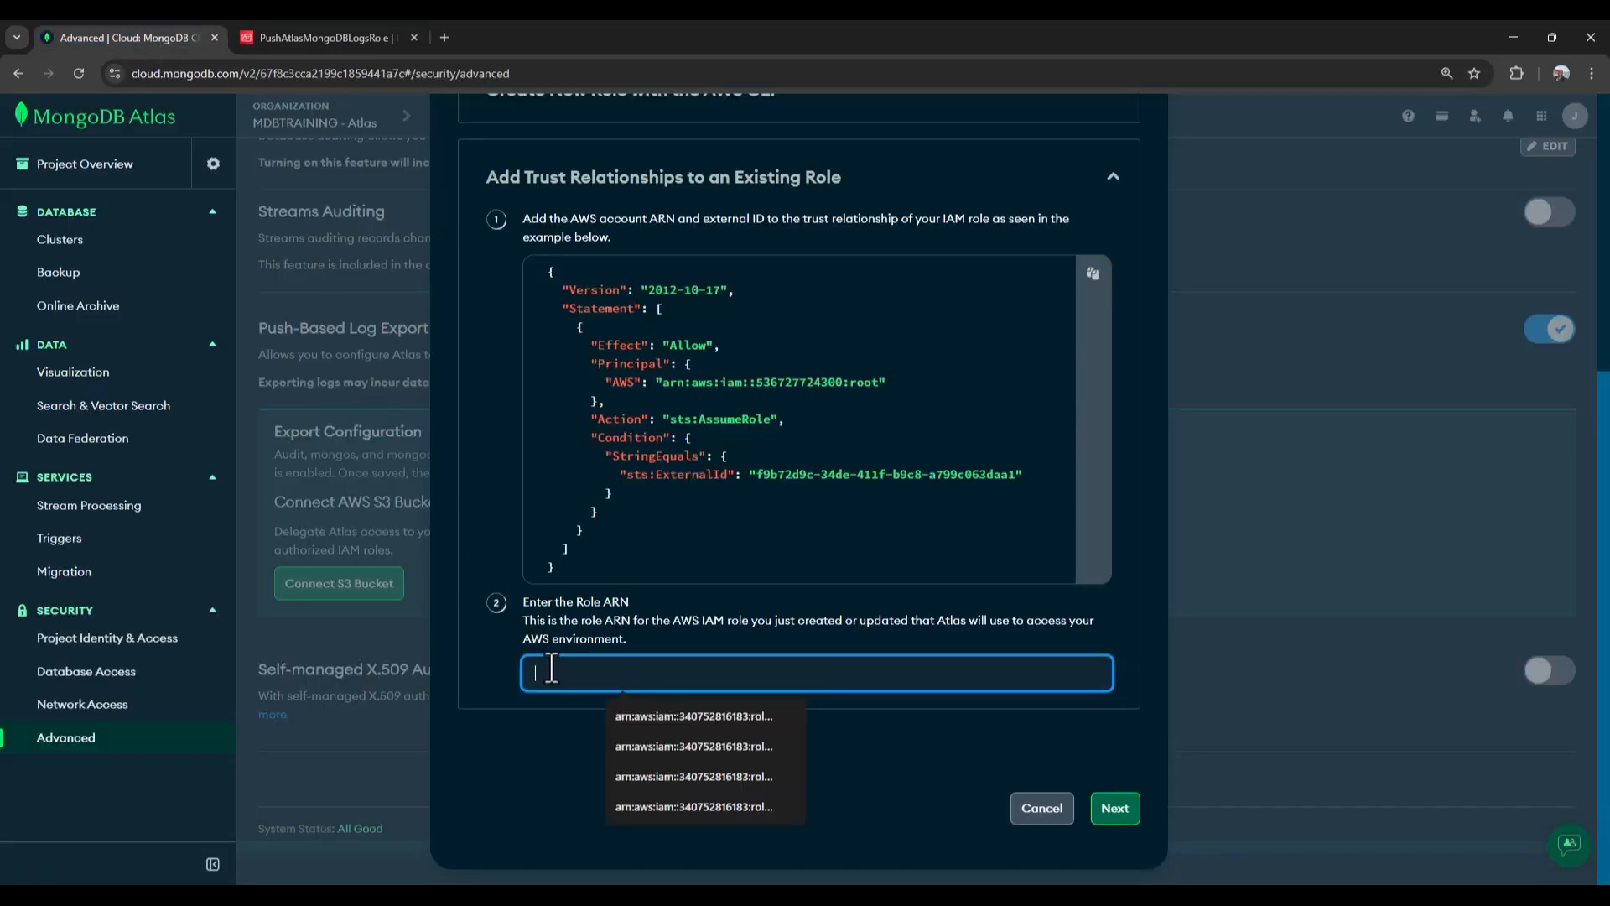
{"action": "key", "text": "ctrl+v"}
{"action": "left_click", "coordinate": [1131, 818]}
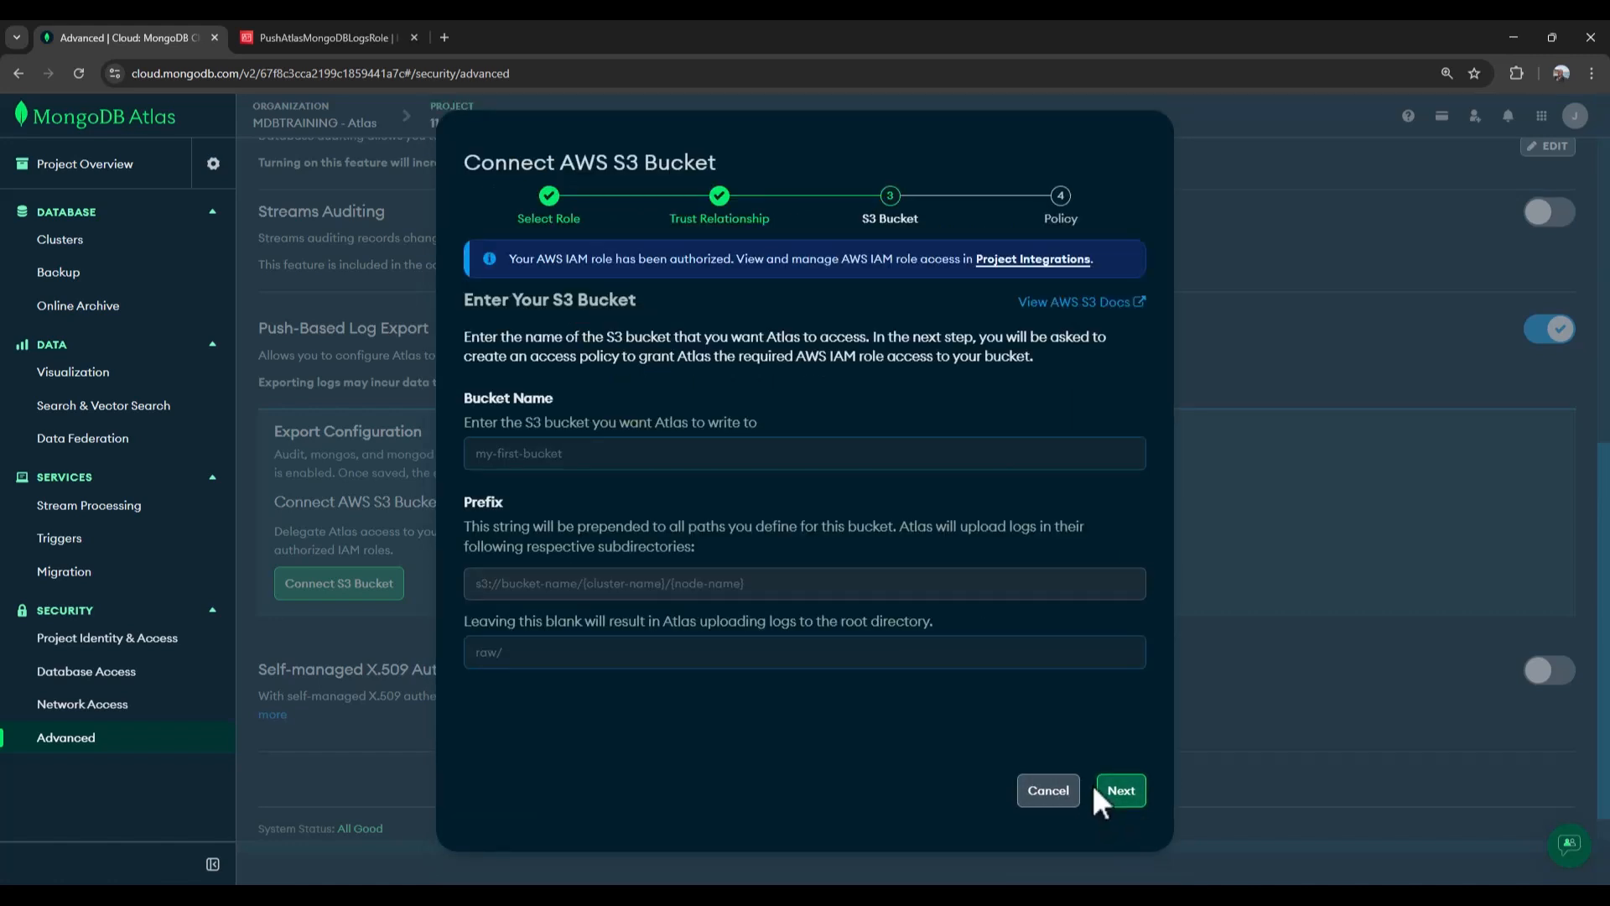
Switch to the AWS console and open the S3 service by searching for "s3"
{"action": "left_click", "coordinate": [559, 454]}
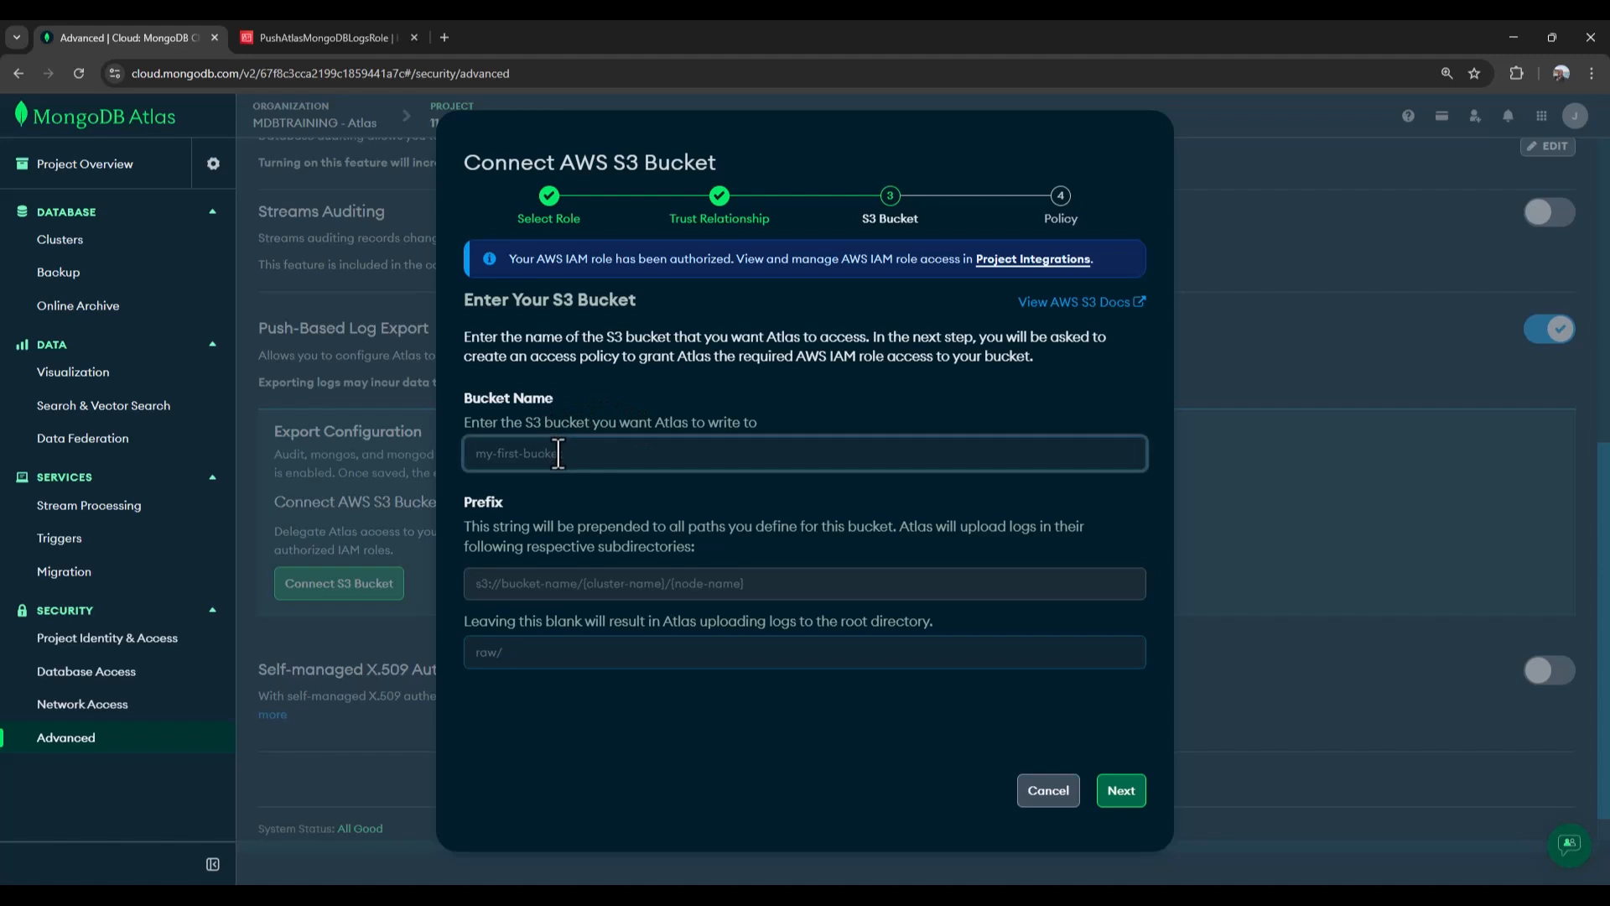
{"action": "left_click", "coordinate": [561, 454]}
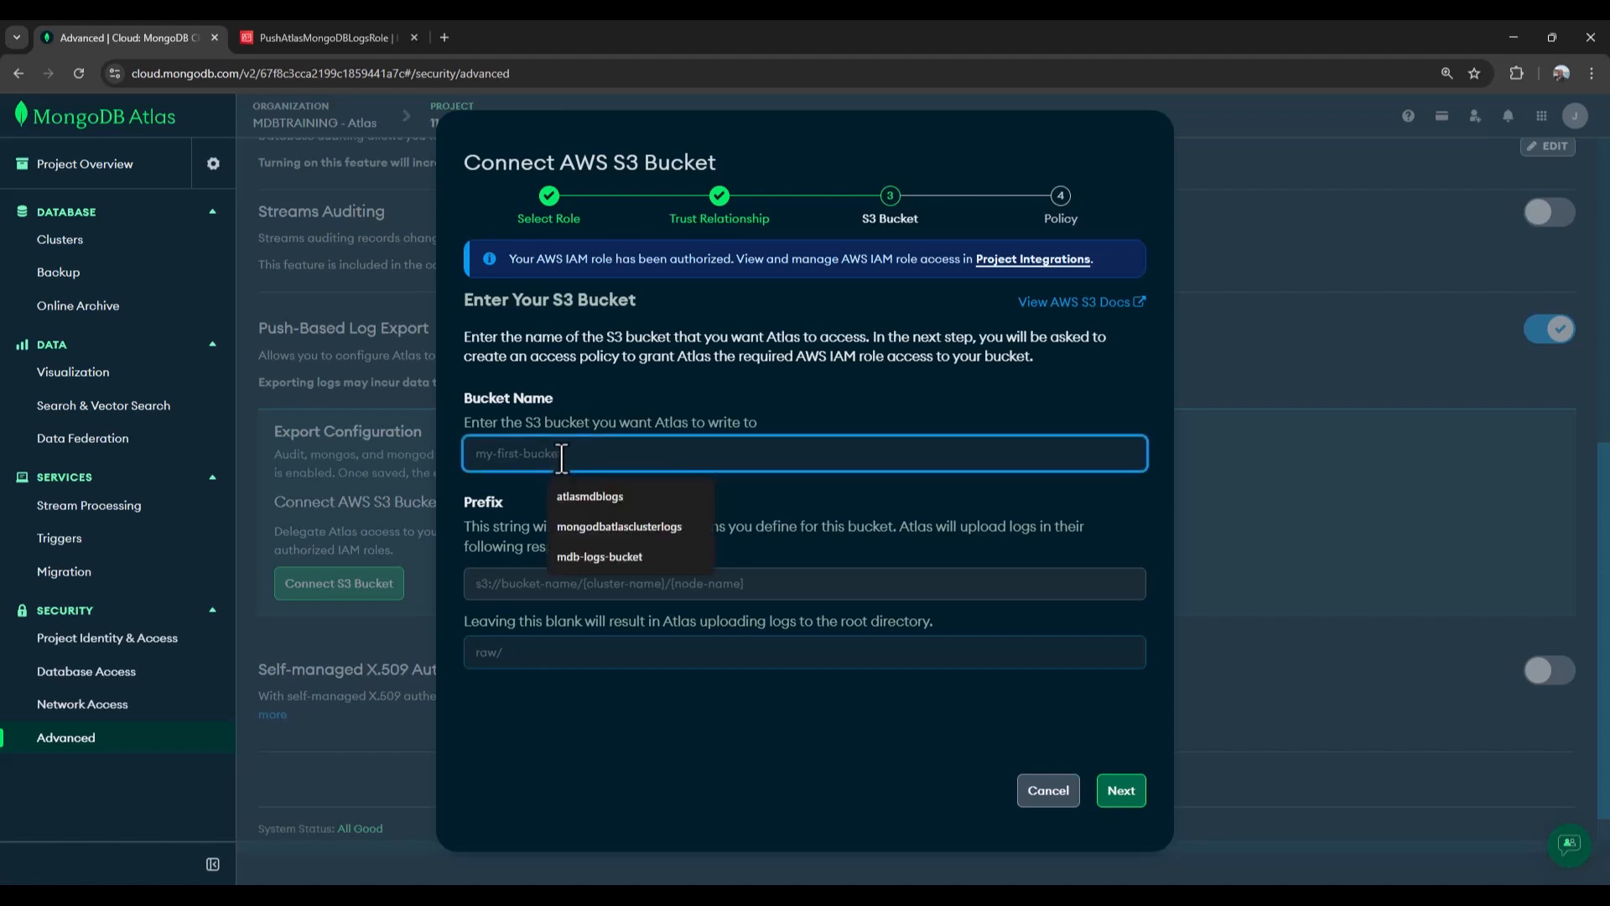
{"action": "left_click", "coordinate": [296, 37]}
{"action": "left_click", "coordinate": [219, 112]}
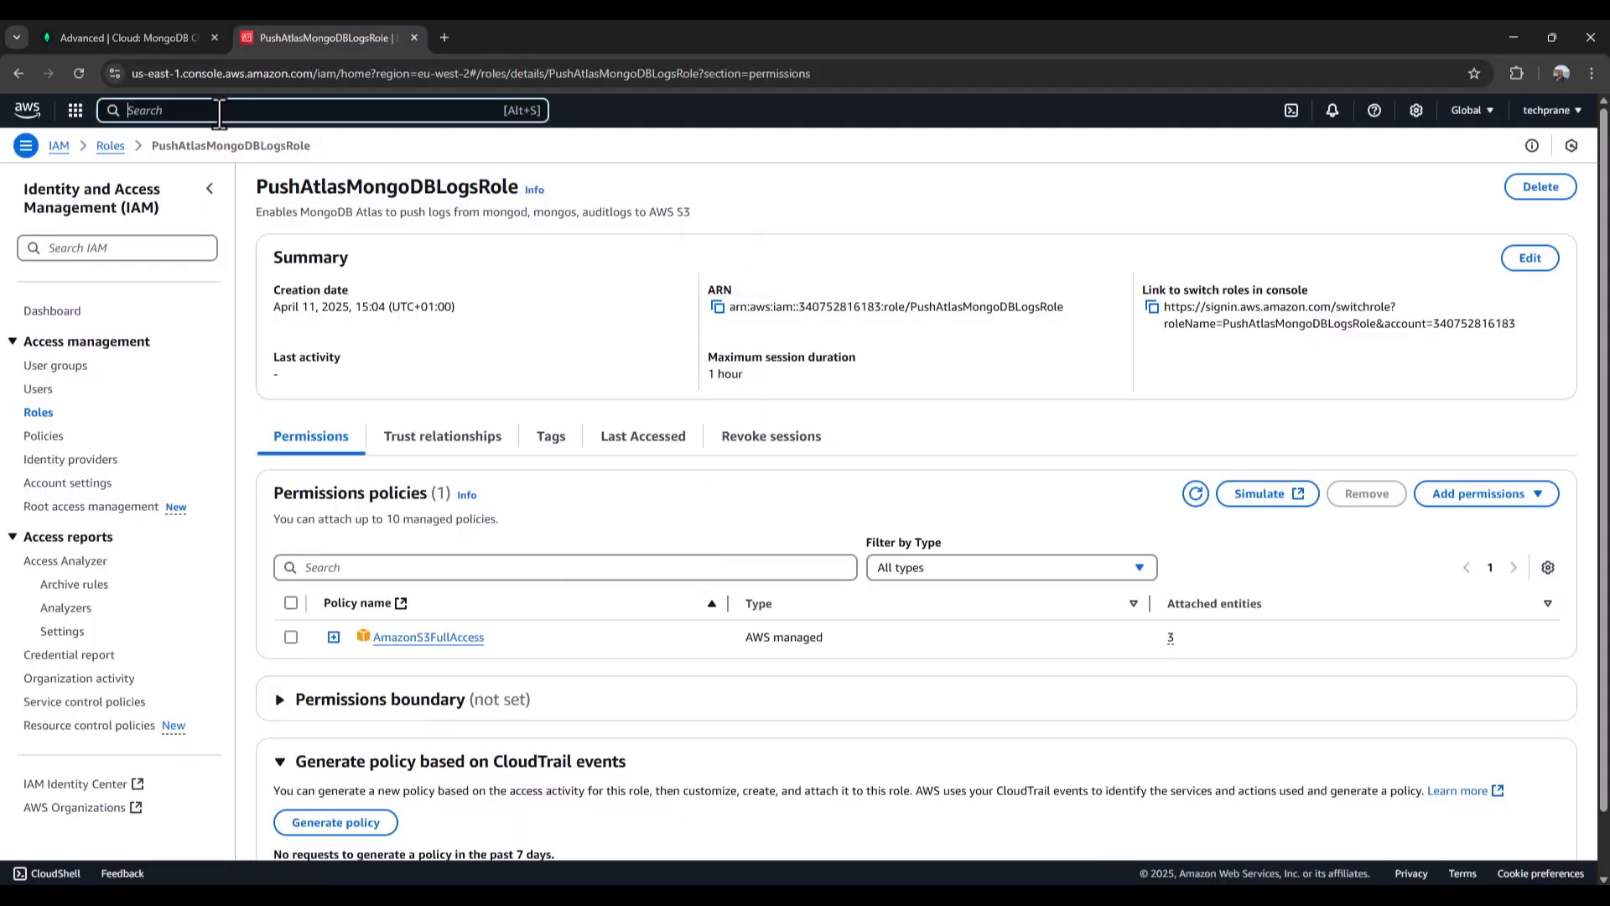
{"action": "type", "text": "s3"}
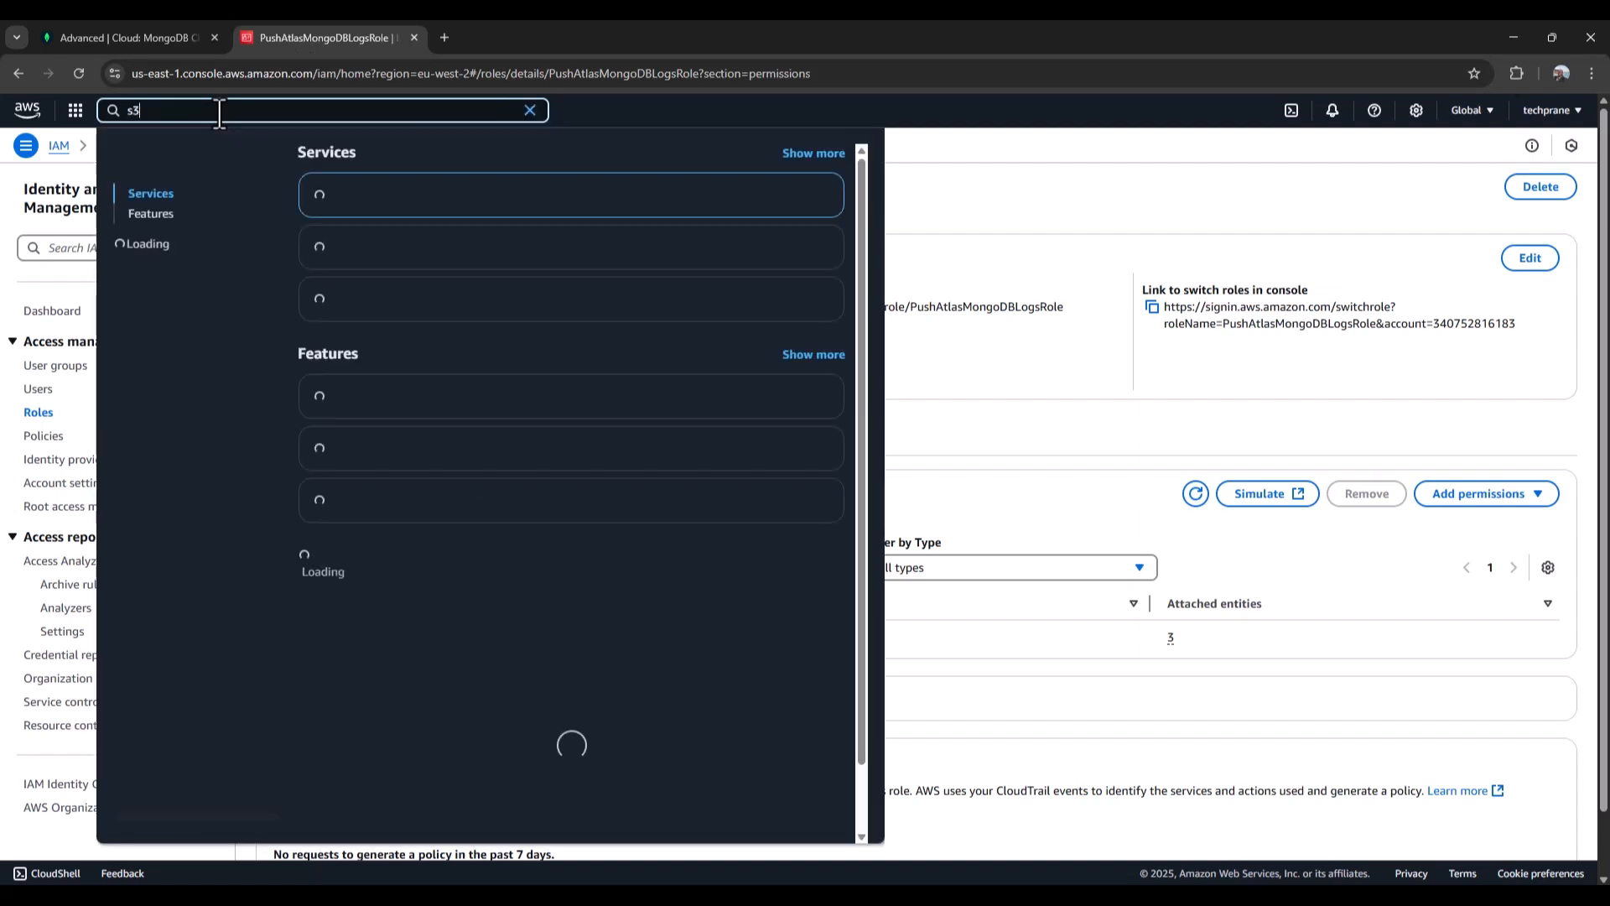
{"action": "left_click", "coordinate": [366, 203]}
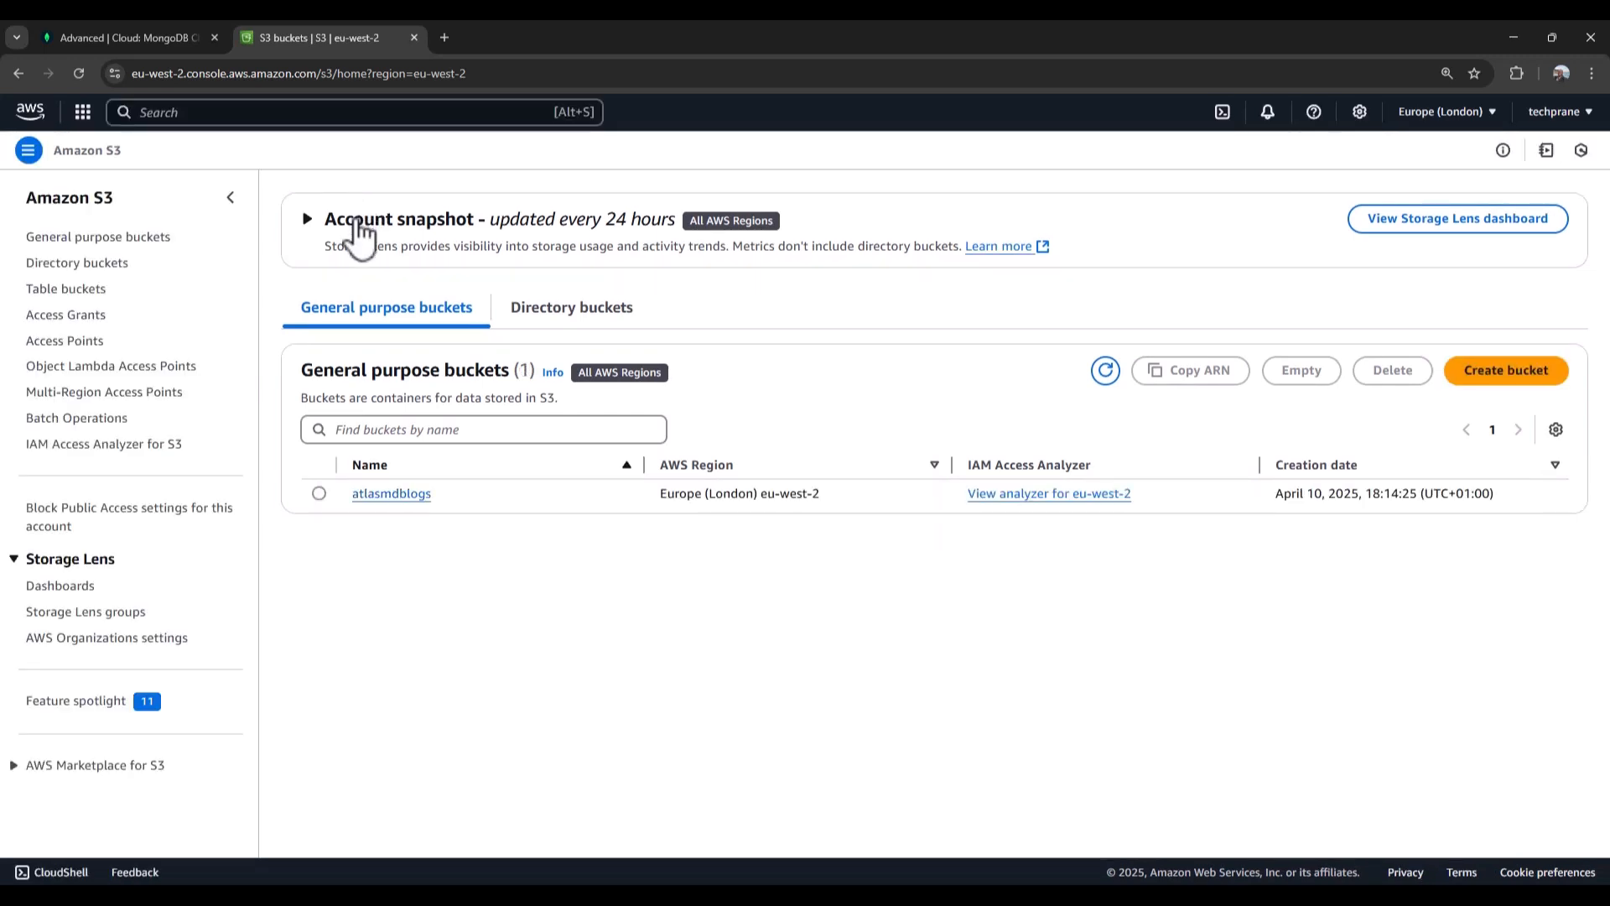
Create a general purpose S3 bucket named atlasmongodblogs with the default settings
{"action": "left_click", "coordinate": [1518, 377]}
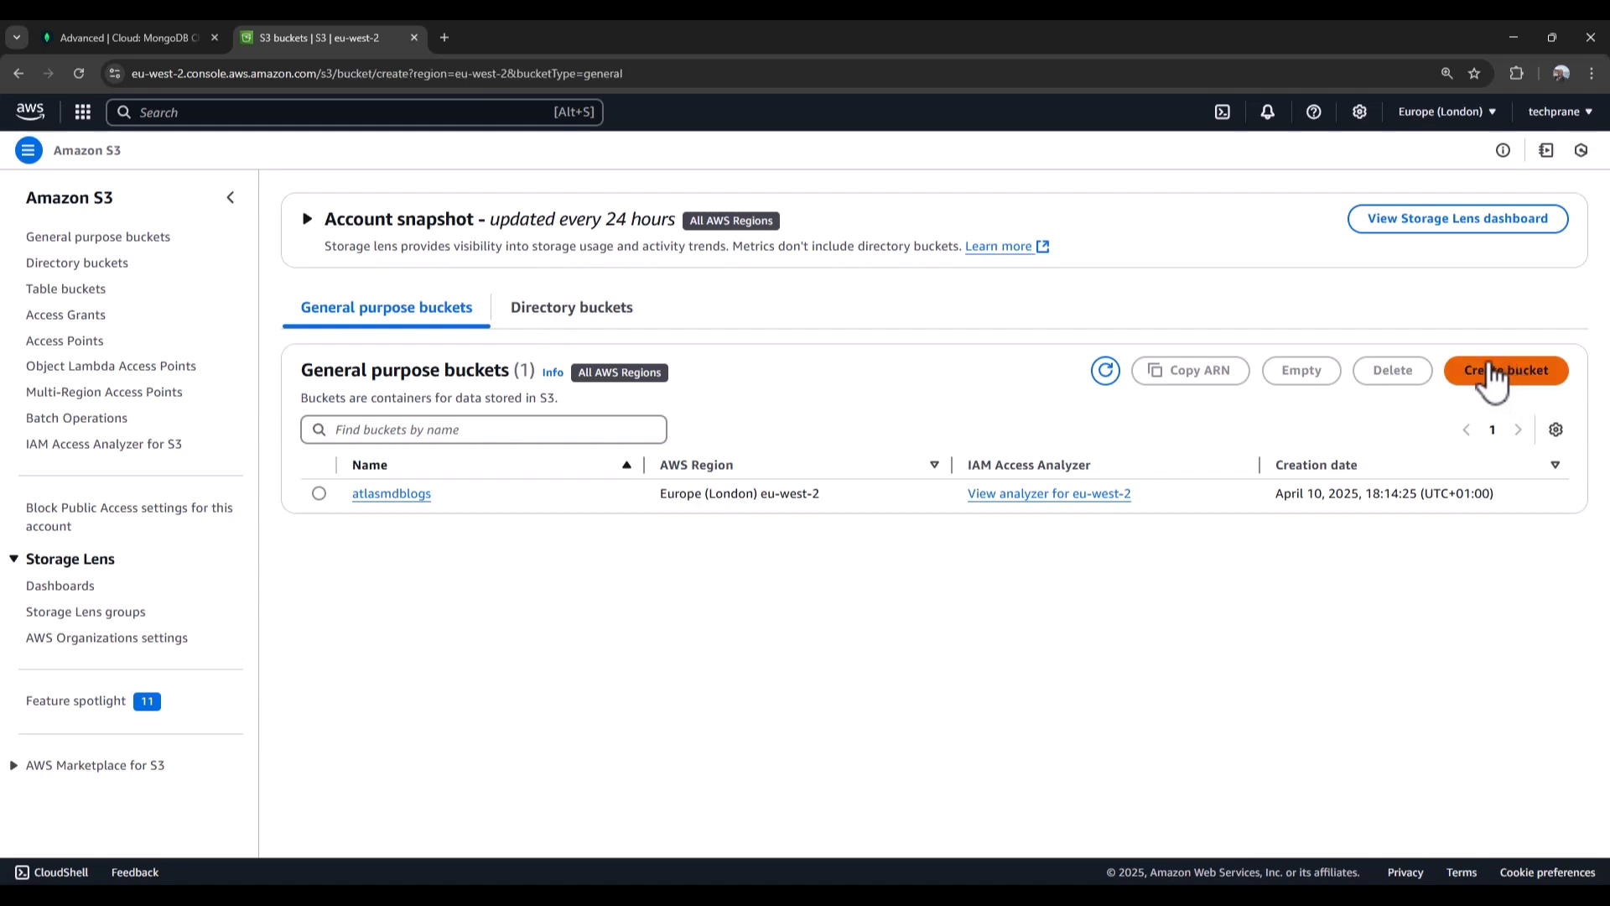
{"action": "left_click", "coordinate": [462, 397]}
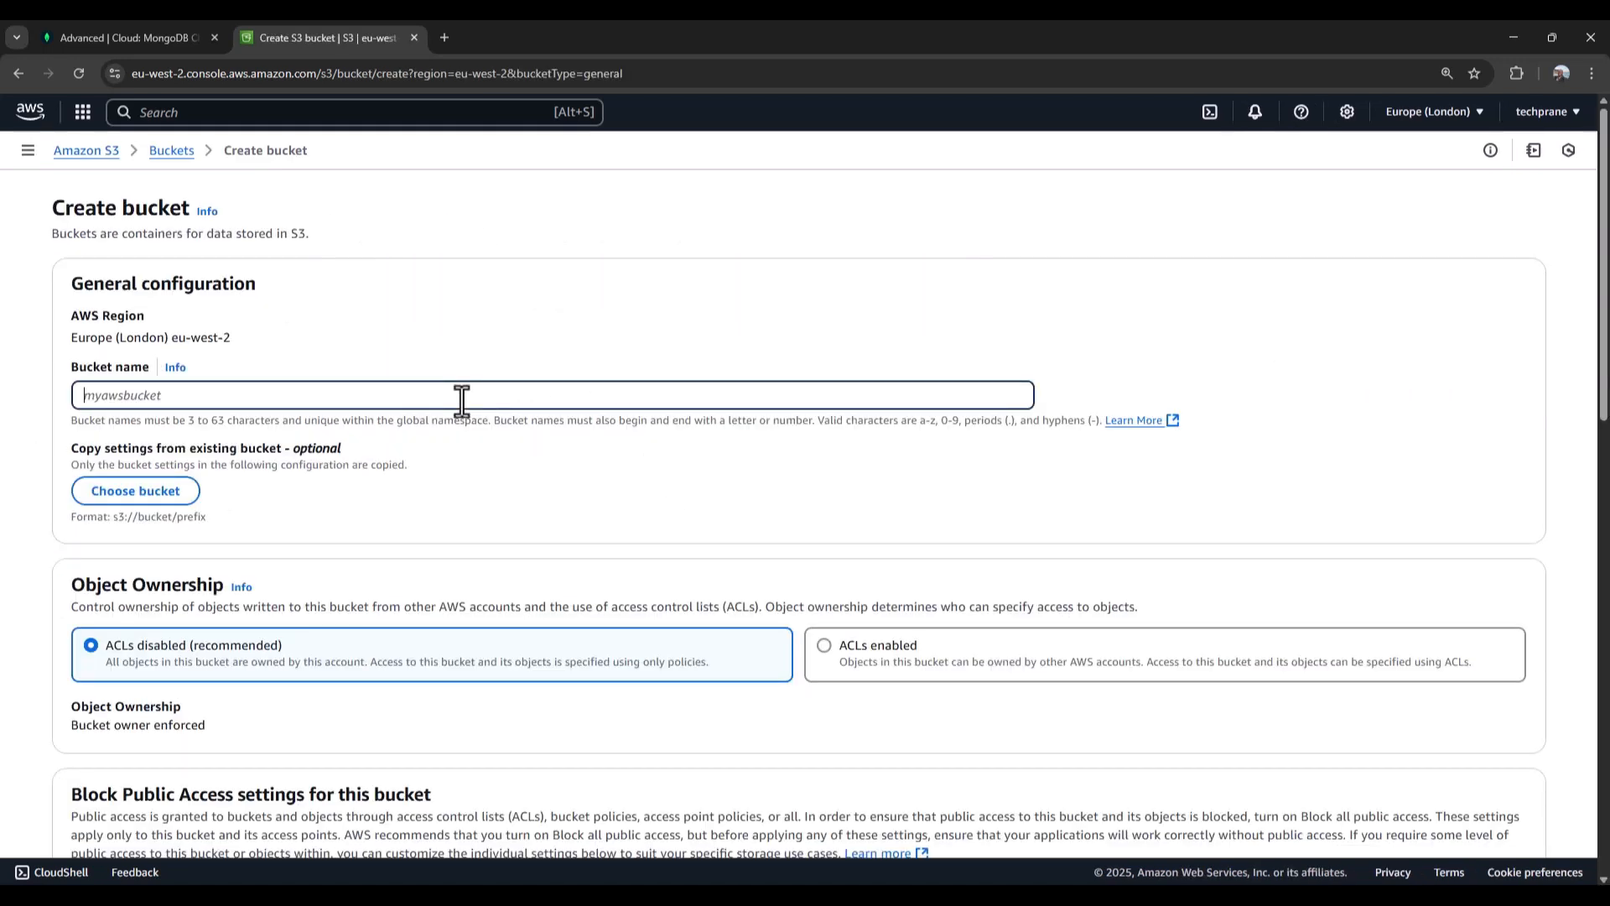
{"action": "type", "text": "atlasmongodblogs"}
{"action": "key", "text": "BackSpace"}
{"action": "scroll", "coordinate": [431, 504], "scroll_direction": "down", "scroll_amount": 4}
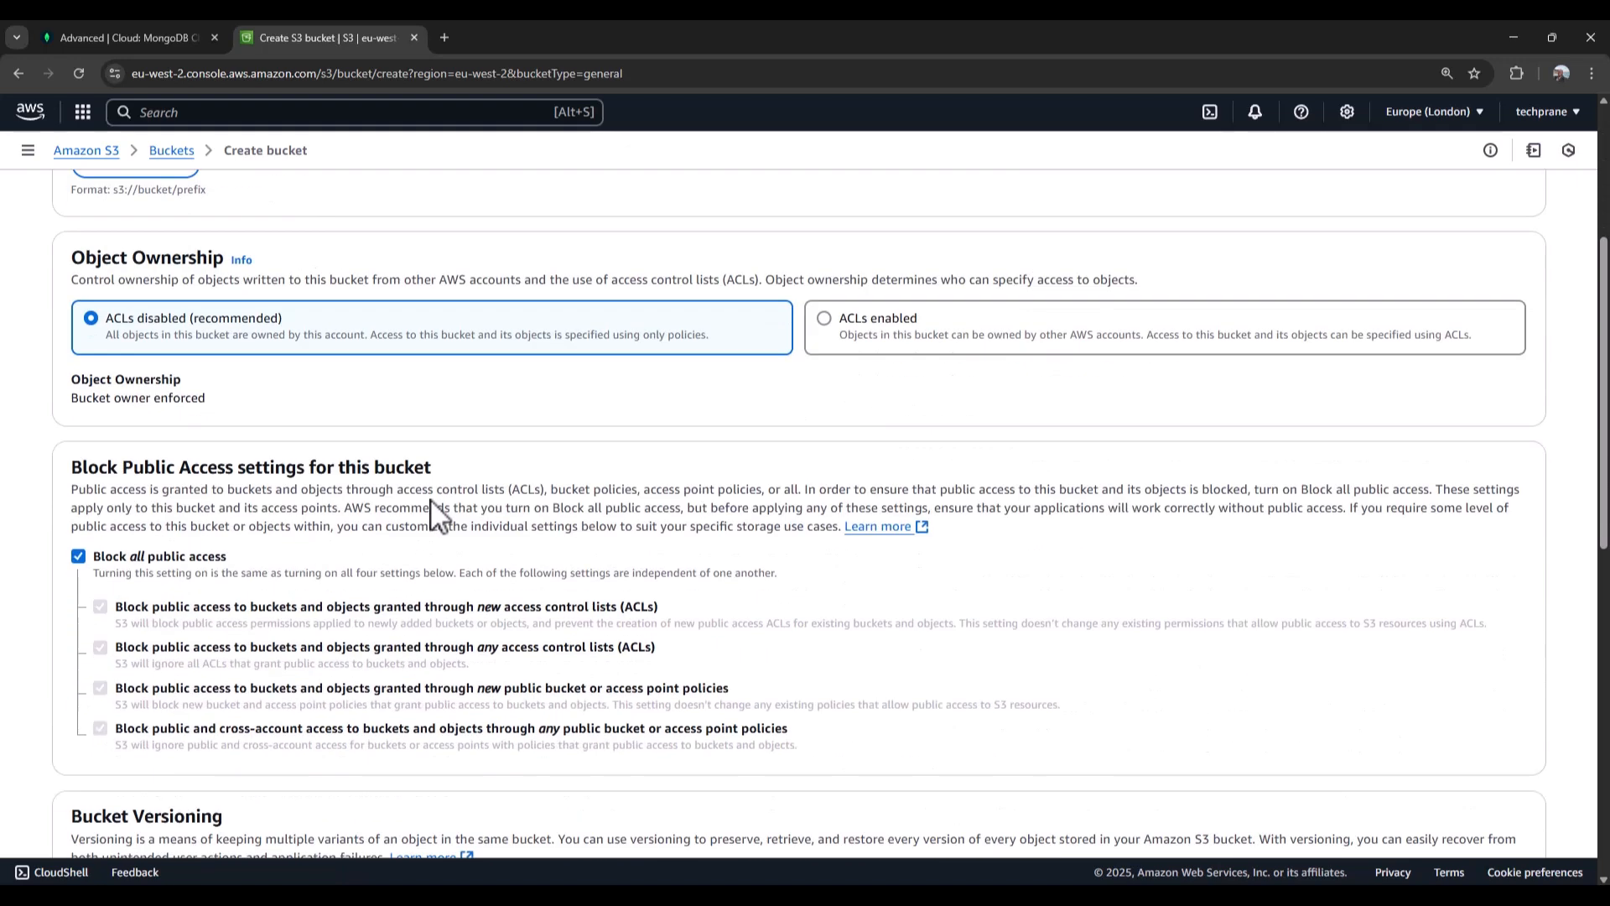
{"action": "scroll", "coordinate": [431, 512], "scroll_direction": "down", "scroll_amount": 10}
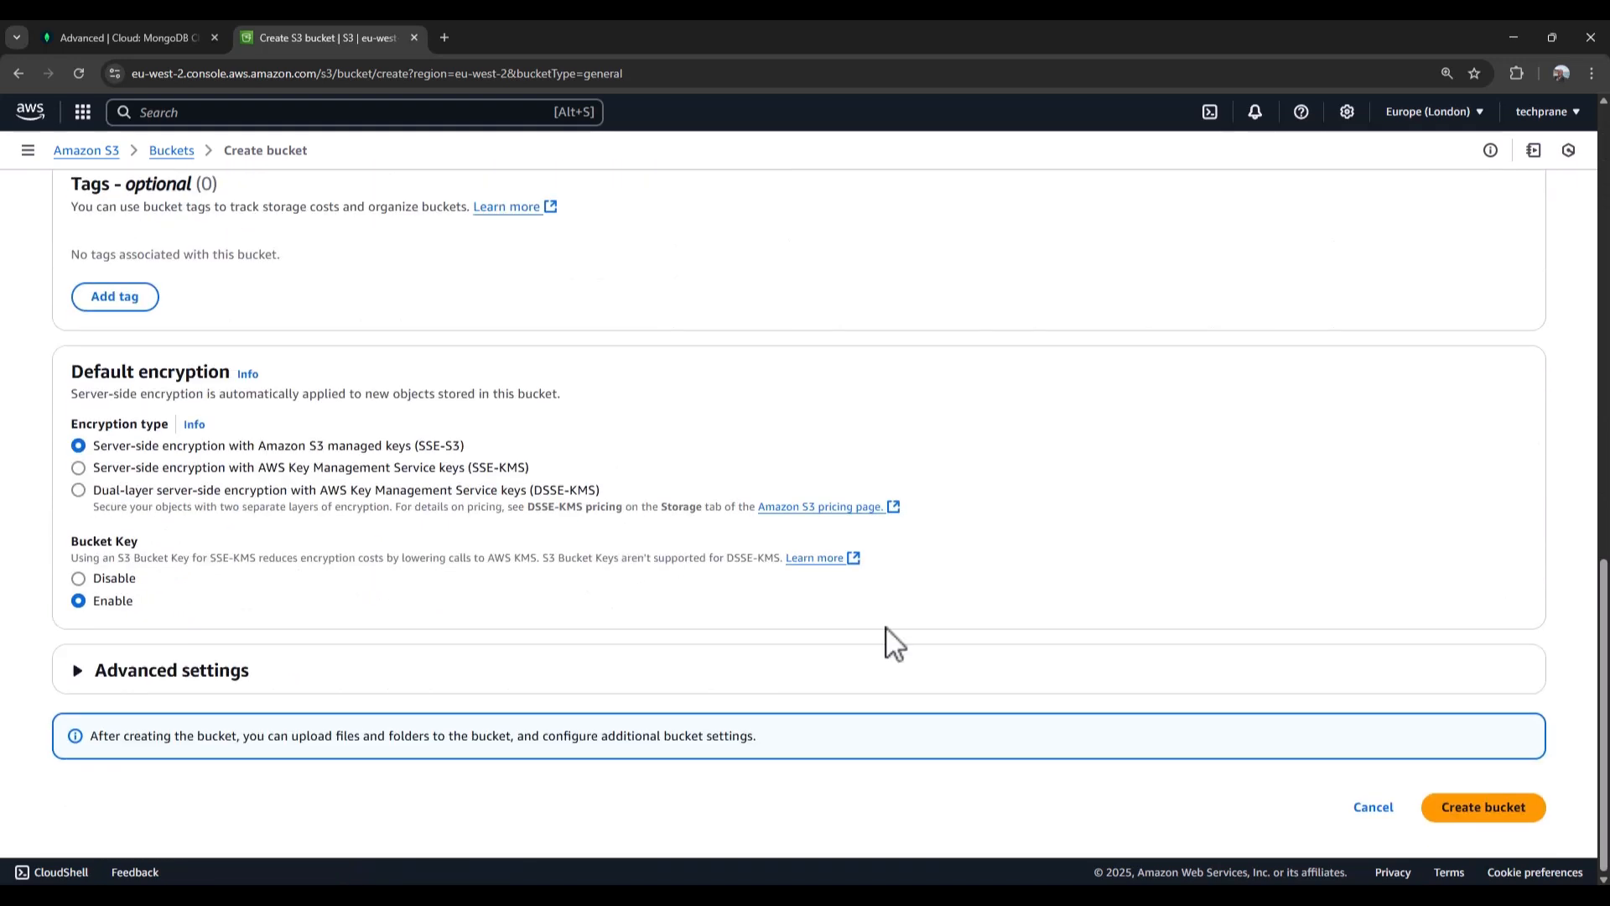
{"action": "left_click", "coordinate": [1469, 806]}
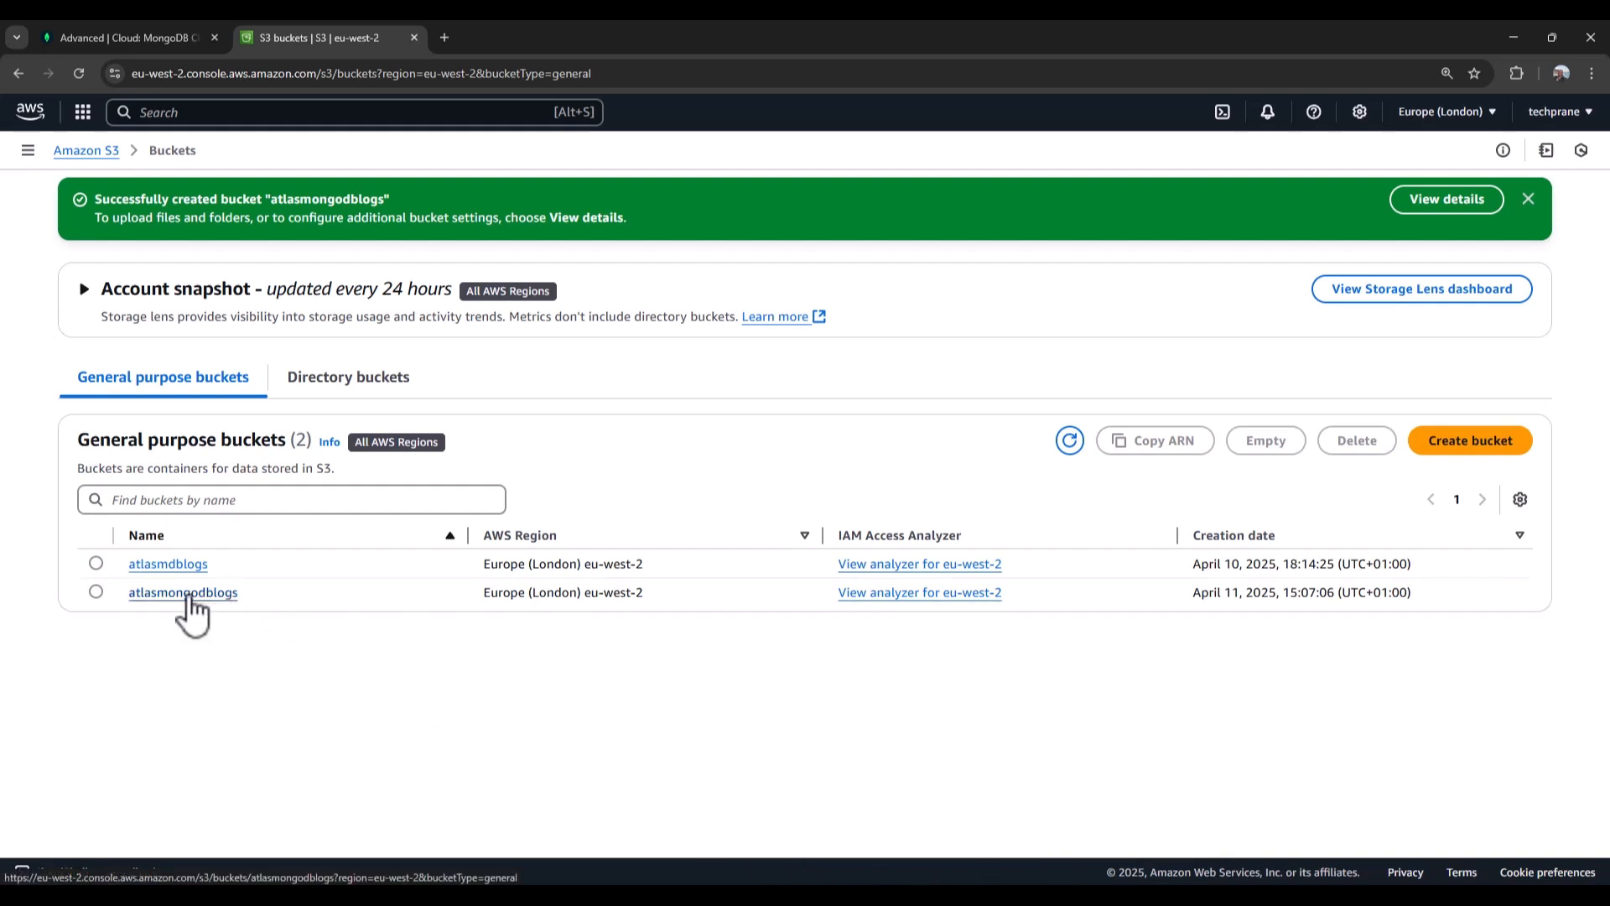
Copy the bucket name atlasmongodblogs from the S3 bucket list and enter it as the Bucket Name in MongoDB Atlas
{"action": "left_click_drag", "start_coordinate": [267, 592], "coordinate": [121, 592]}
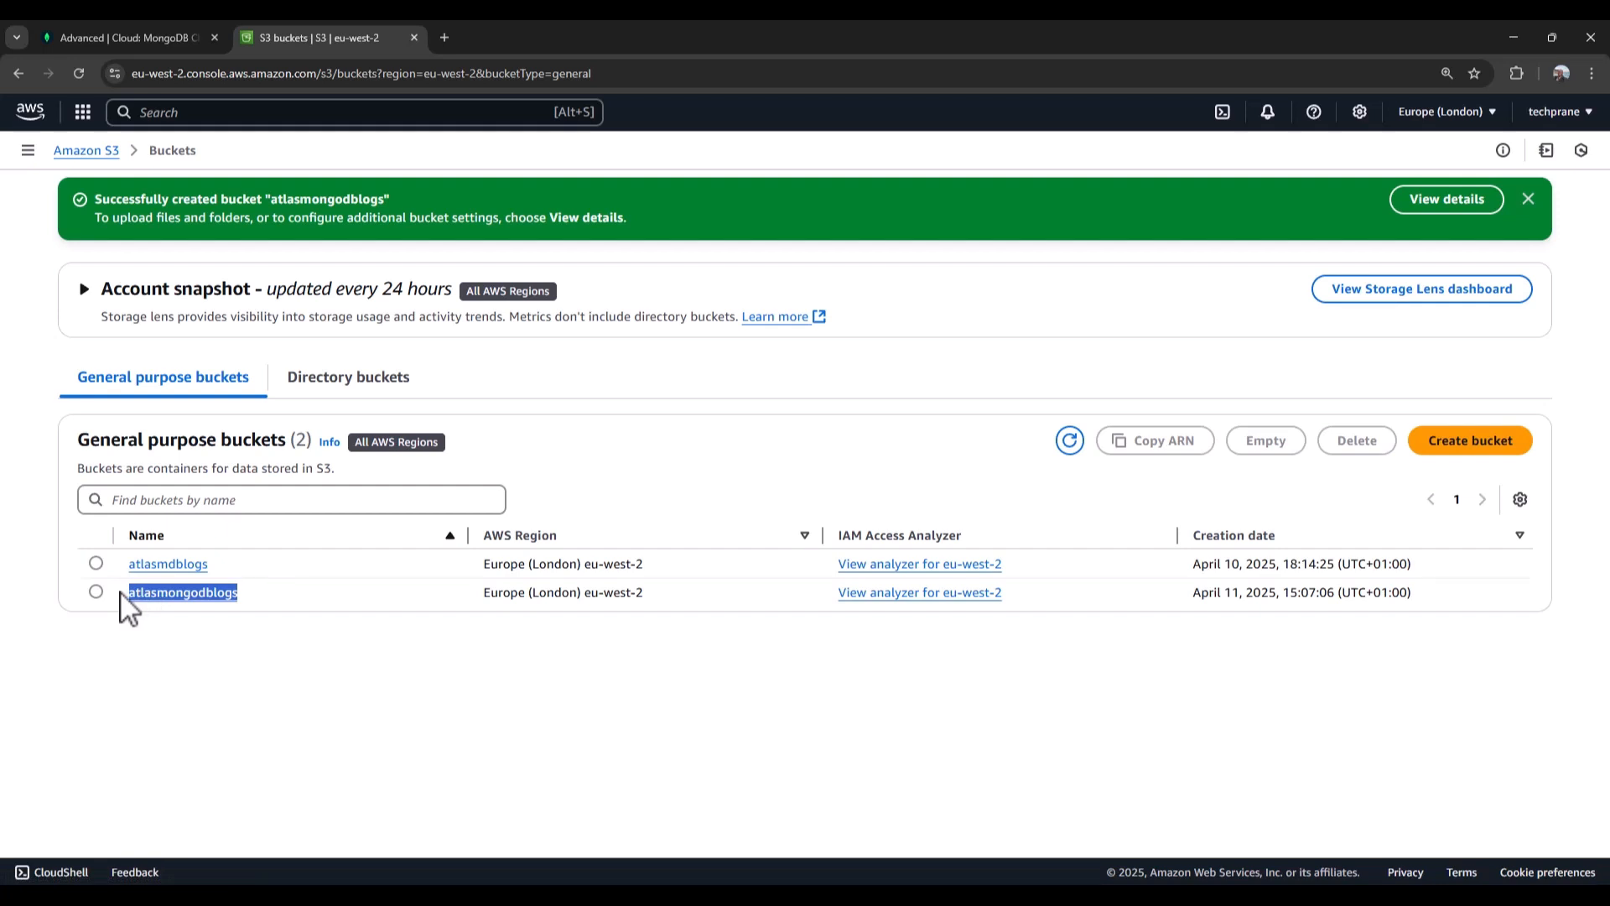
{"action": "key", "text": "ctrl+c"}
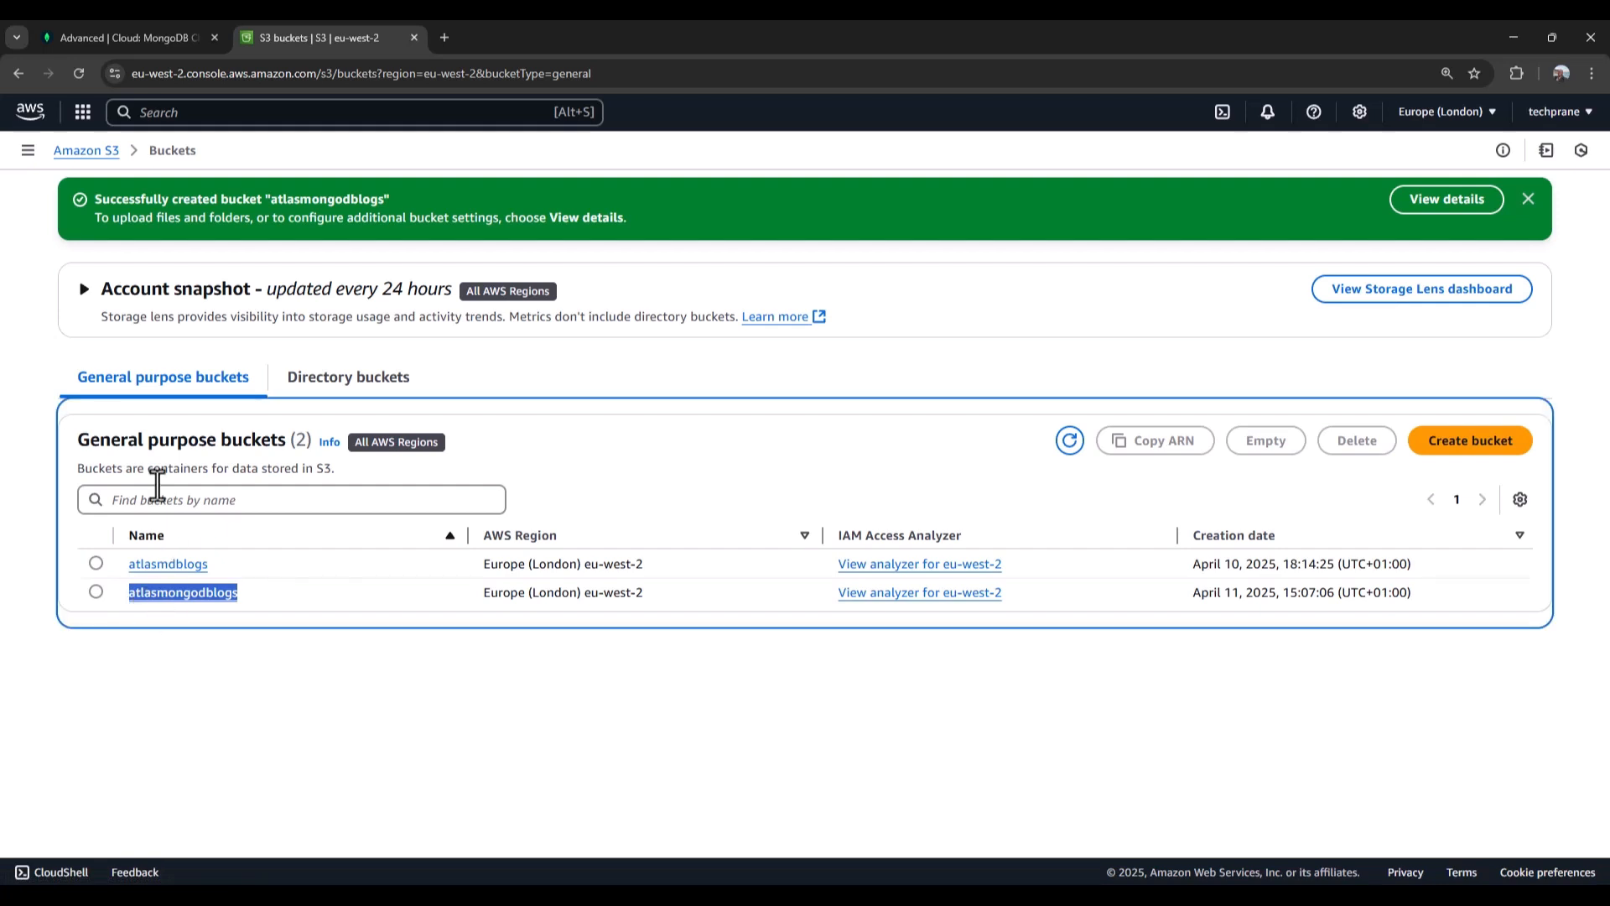
{"action": "left_click", "coordinate": [143, 37]}
{"action": "key", "text": "ctrl+v"}
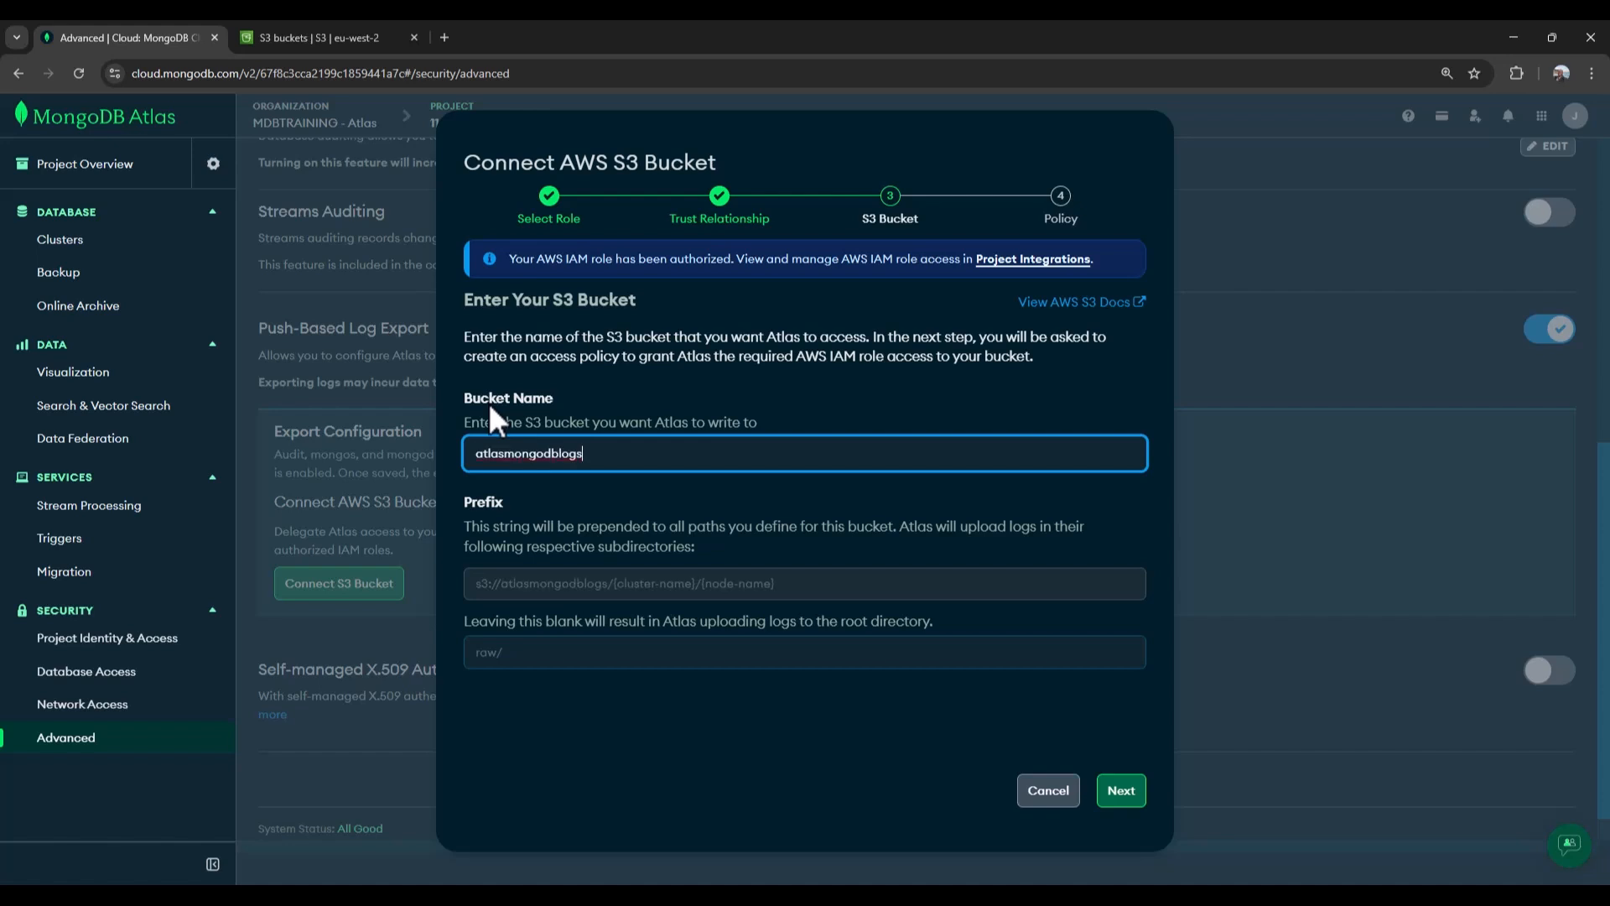
Set the log path prefix to 11April2025MyProject and proceed to the access policy stage
{"action": "left_click", "coordinate": [580, 656]}
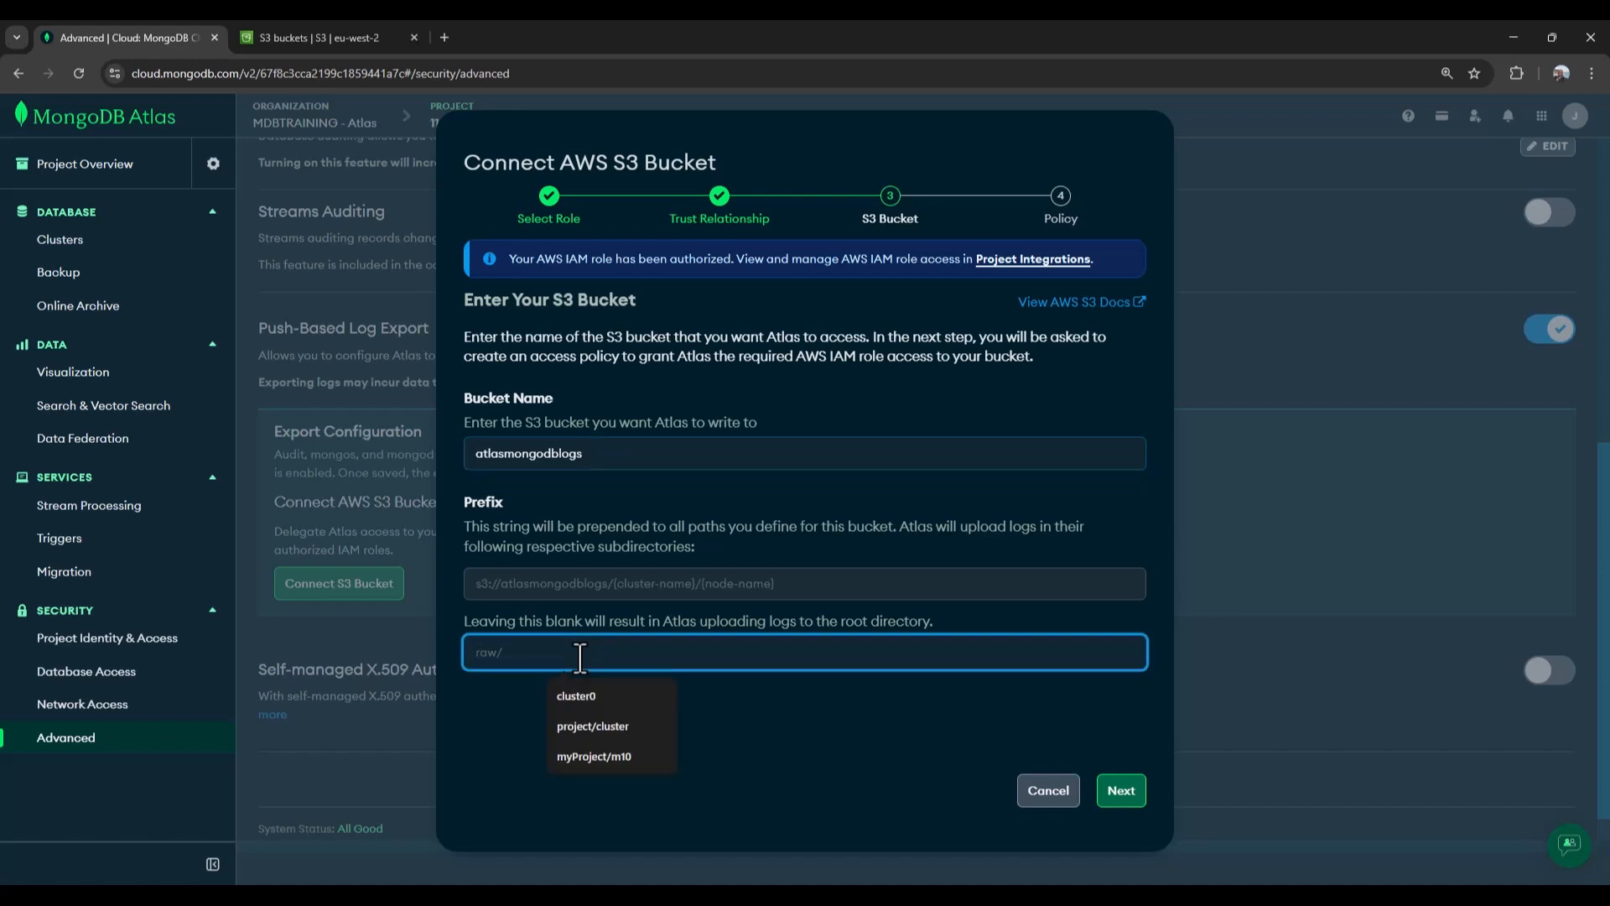
{"action": "type", "text": "11A"}
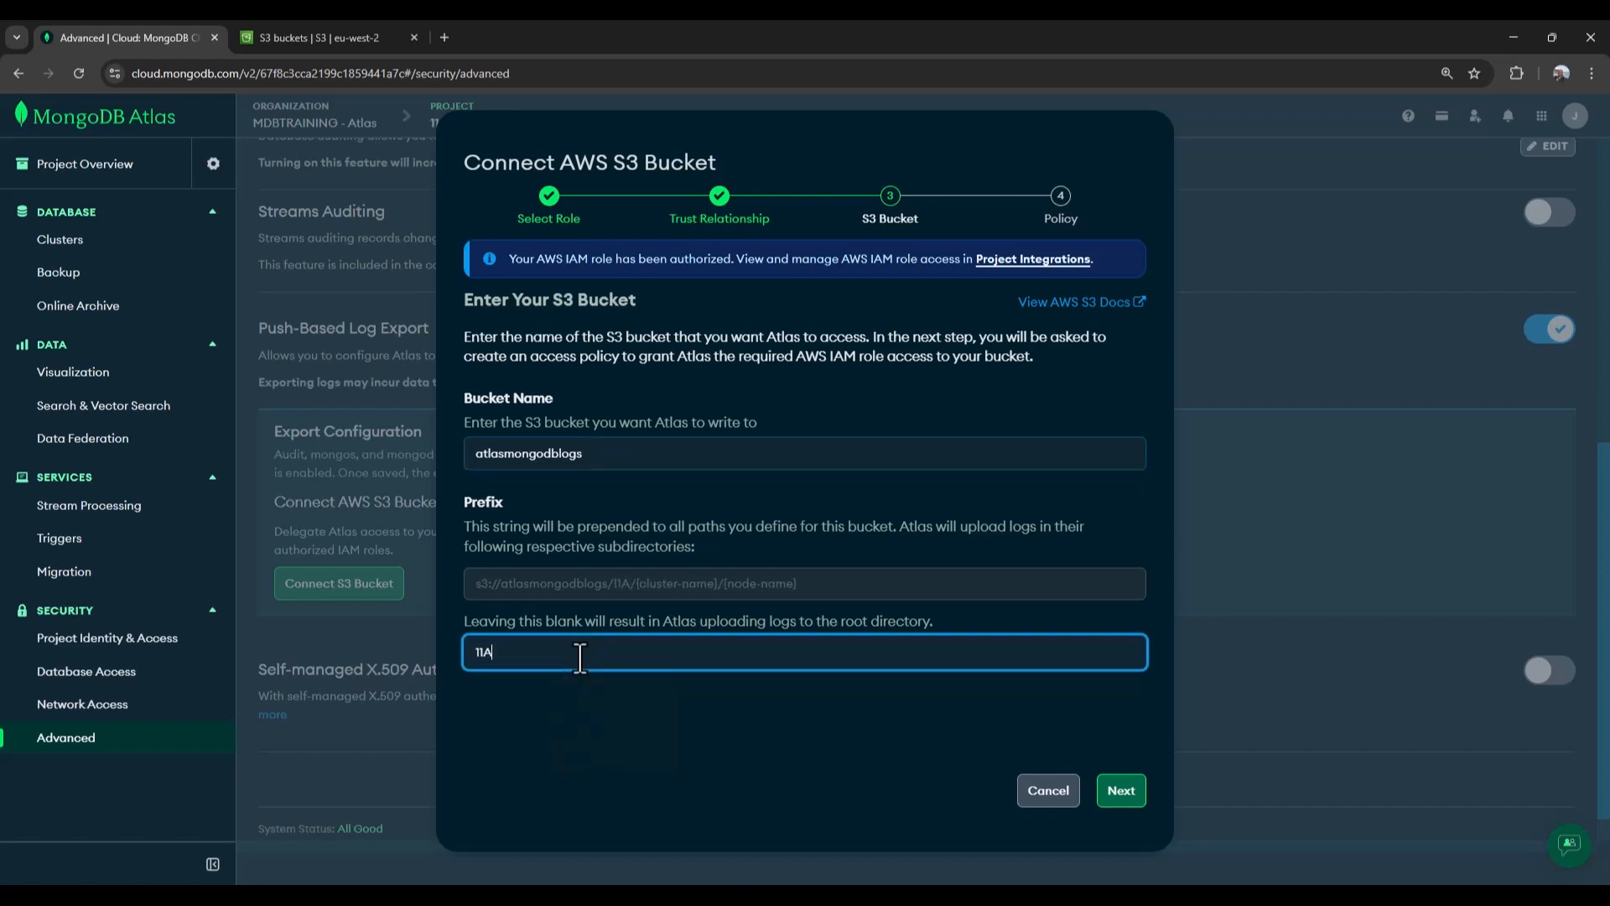
{"action": "type", "text": "pril2025"}
{"action": "type", "text": "MyProject"}
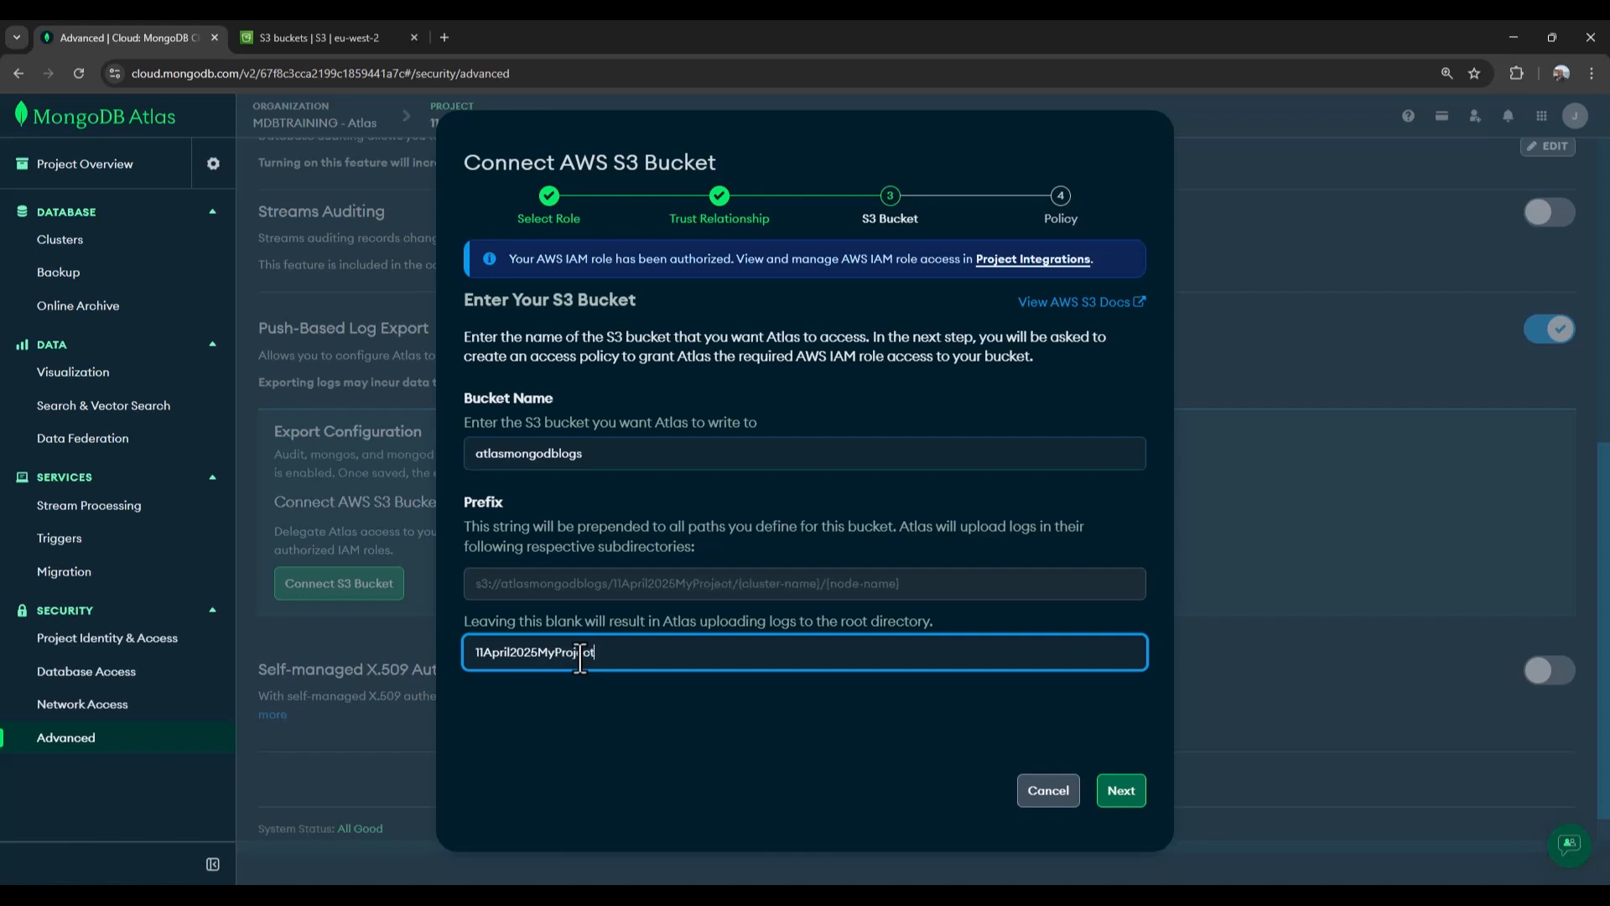
{"action": "left_click", "coordinate": [1124, 797]}
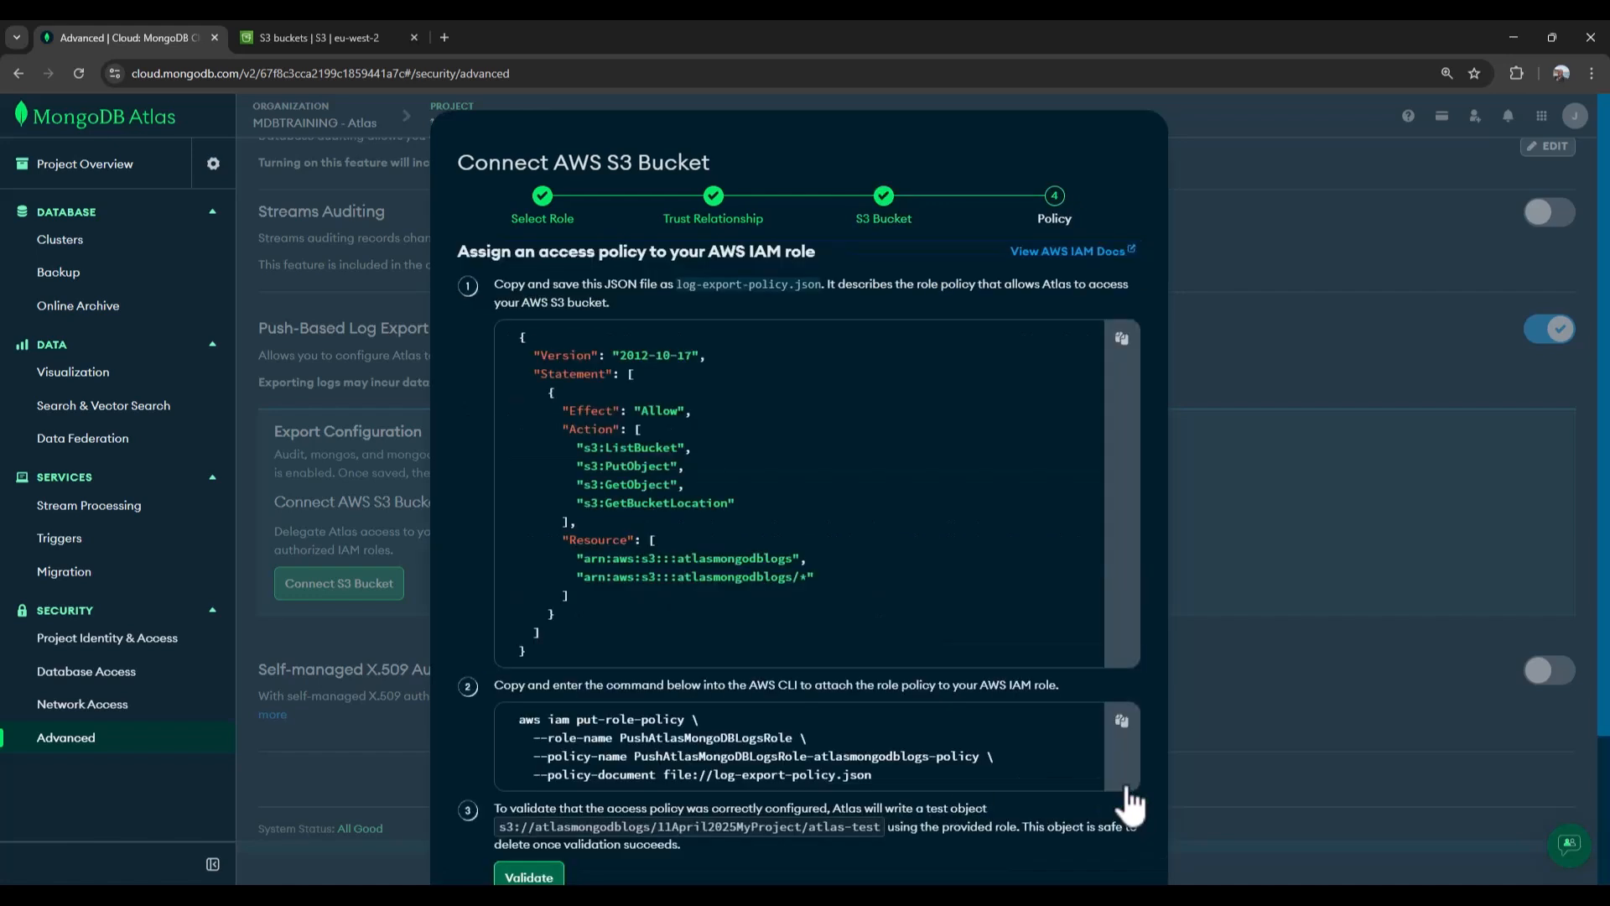
Review the IAM access policy instructions and validate Atlas's write access to the S3 bucket
{"action": "scroll", "coordinate": [1025, 686], "scroll_direction": "down", "scroll_amount": 2}
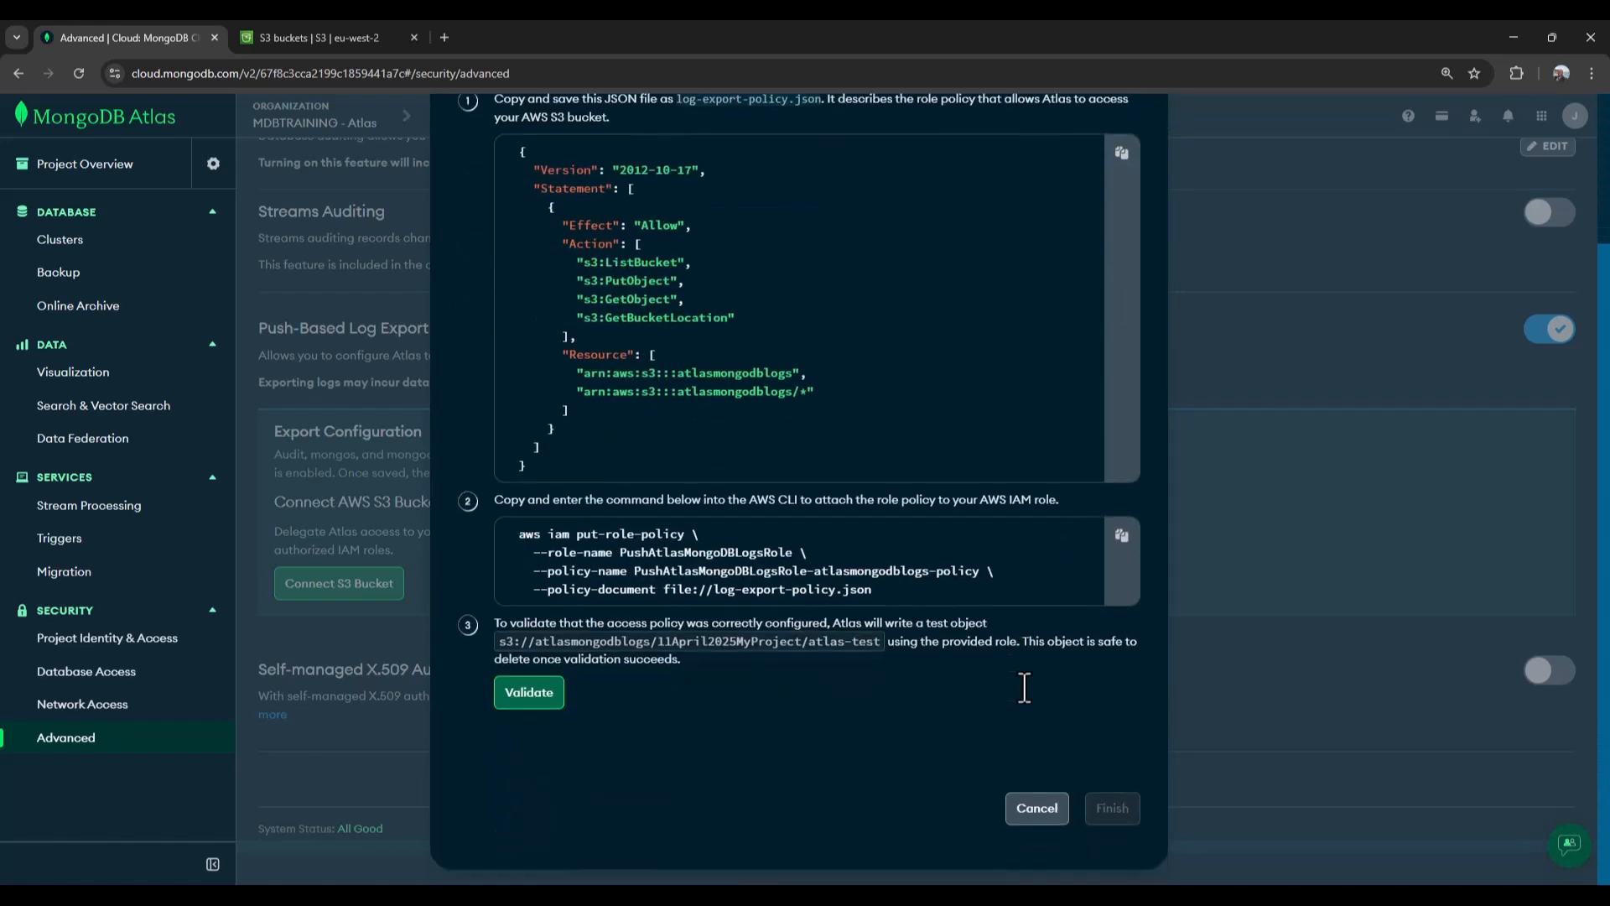
{"action": "scroll", "coordinate": [1025, 686], "scroll_direction": "up", "scroll_amount": 3}
{"action": "scroll", "coordinate": [1025, 686], "scroll_direction": "down", "scroll_amount": 3}
{"action": "scroll", "coordinate": [1025, 693], "scroll_direction": "up", "scroll_amount": 3}
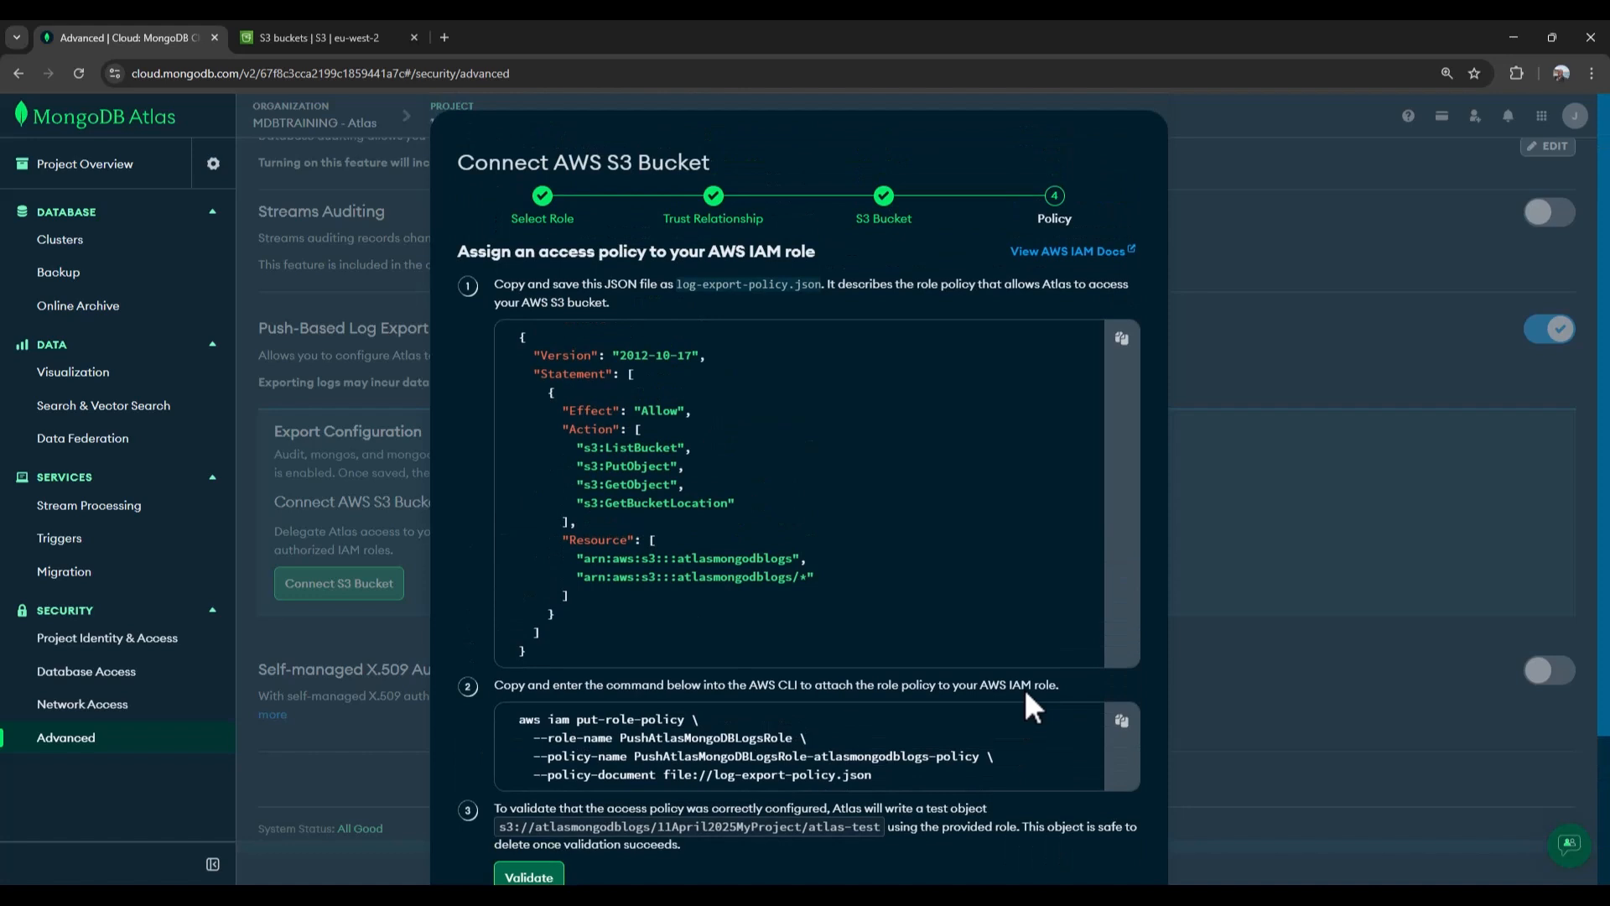
{"action": "scroll", "coordinate": [1024, 688], "scroll_direction": "down", "scroll_amount": 1}
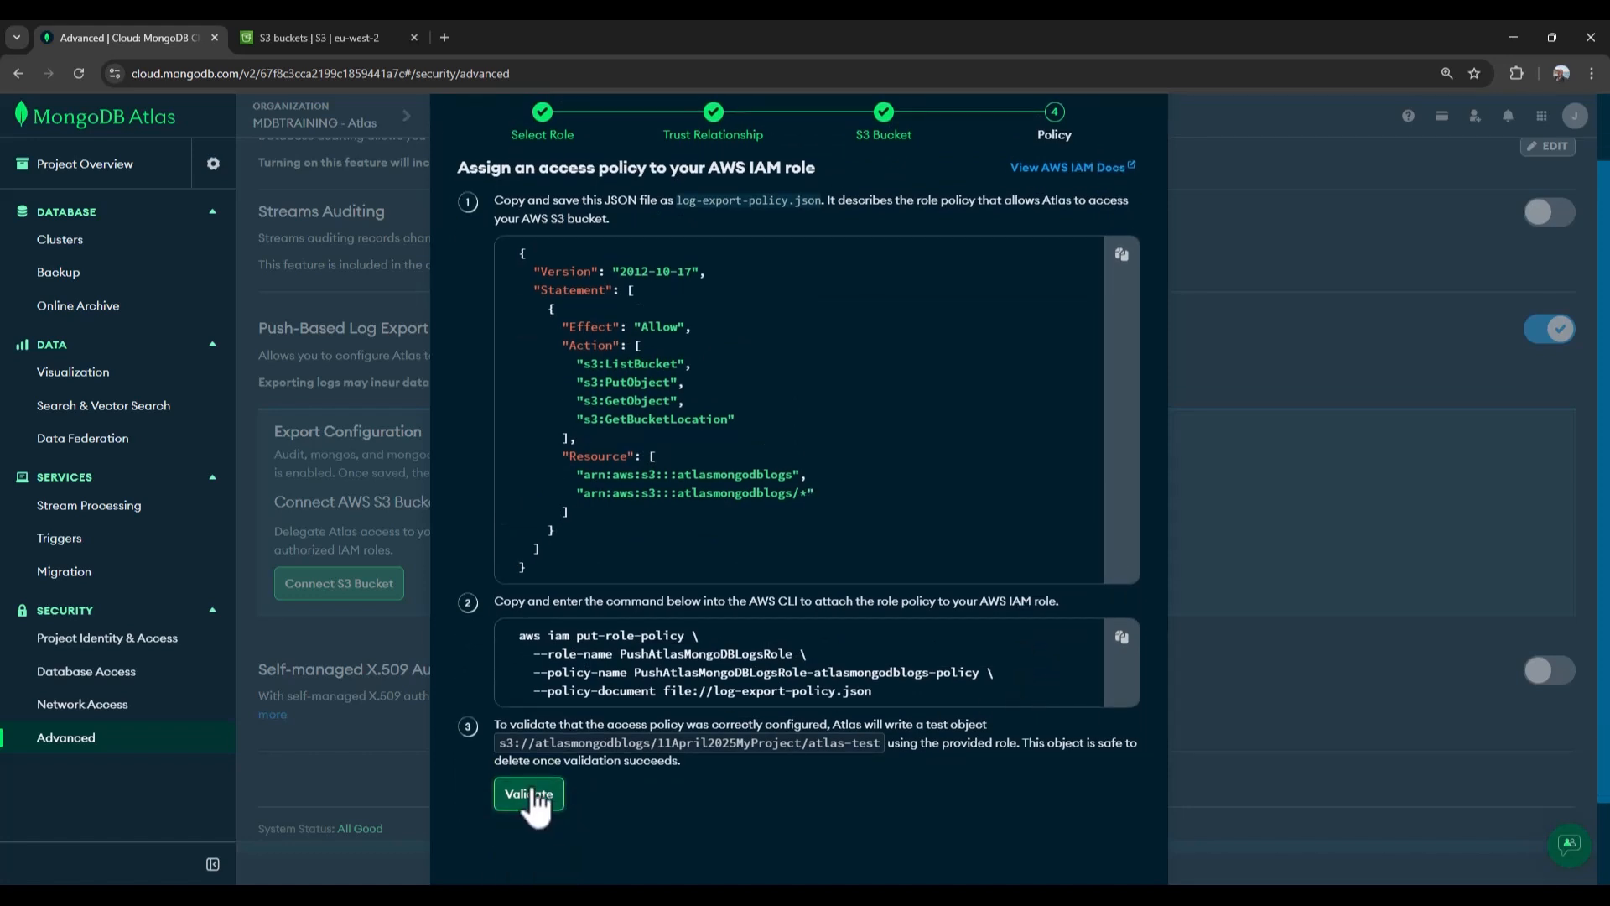
{"action": "scroll", "coordinate": [534, 806], "scroll_direction": "up", "scroll_amount": 1}
{"action": "scroll", "coordinate": [533, 801], "scroll_direction": "down", "scroll_amount": 2}
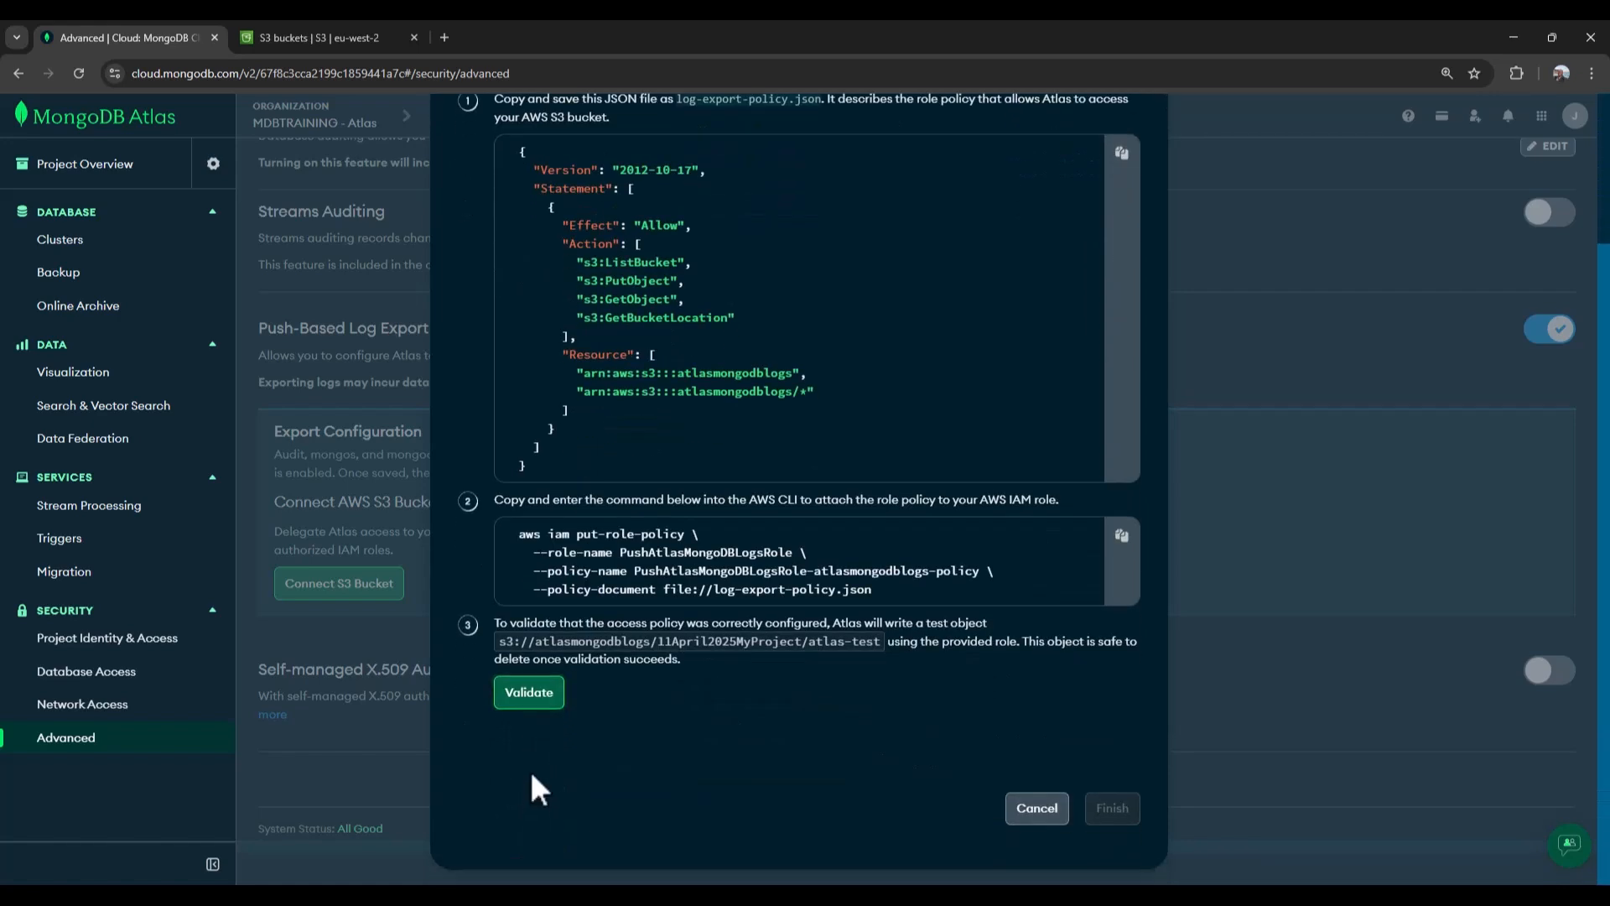
{"action": "left_click", "coordinate": [530, 692]}
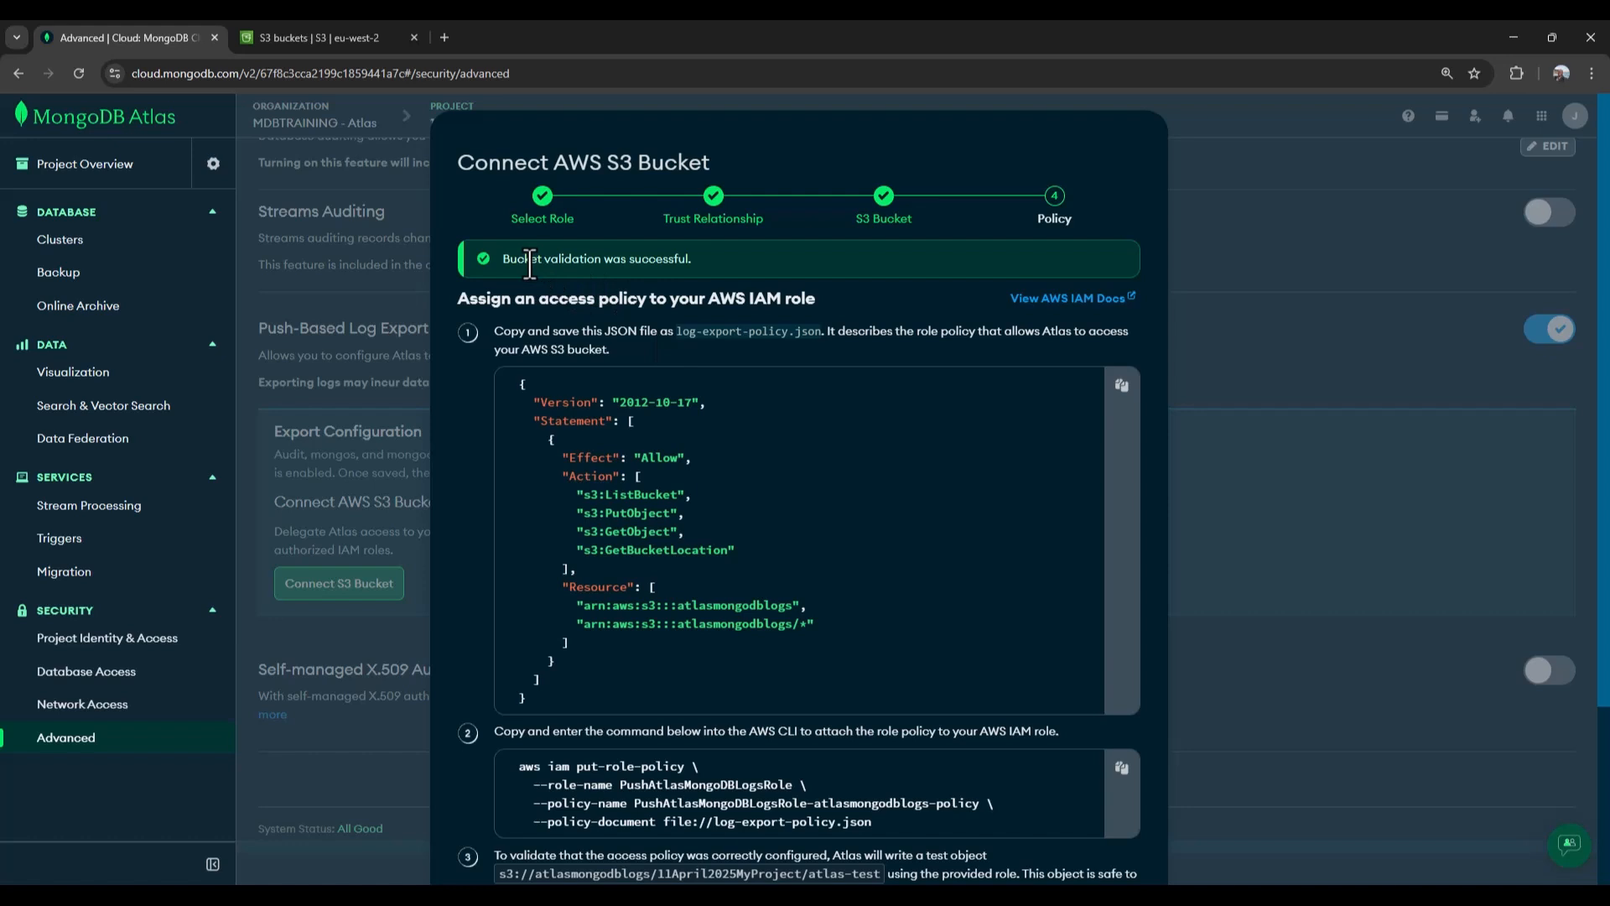
Finish the S3 bucket connection wizard to activate push-based log export
{"action": "scroll", "coordinate": [726, 376], "scroll_direction": "down", "scroll_amount": 3}
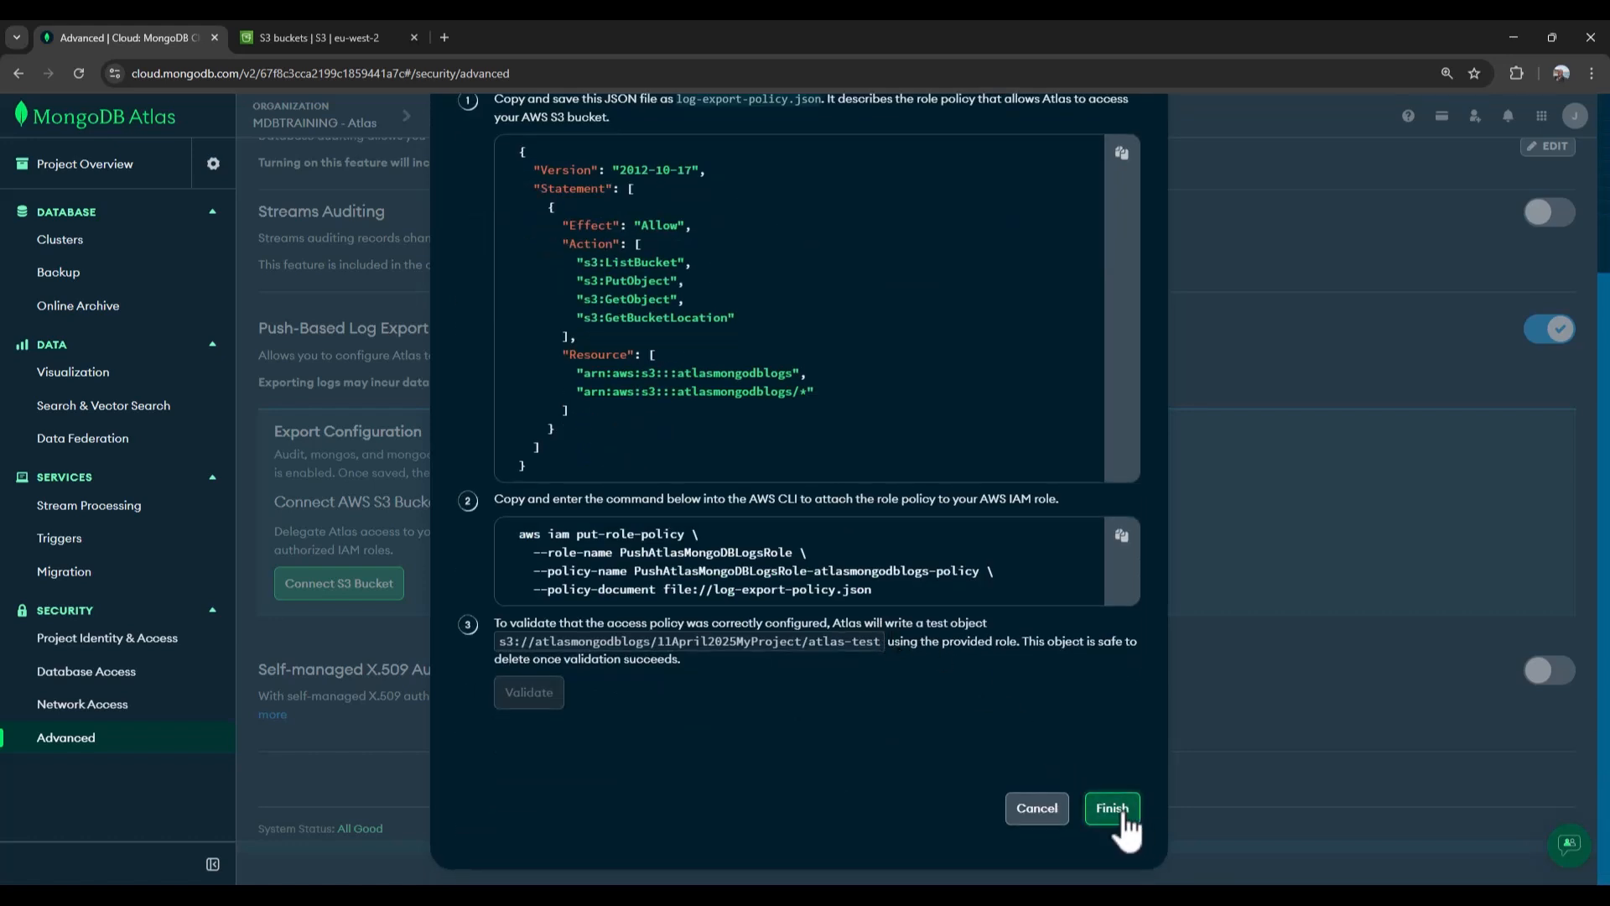
{"action": "left_click", "coordinate": [1112, 808]}
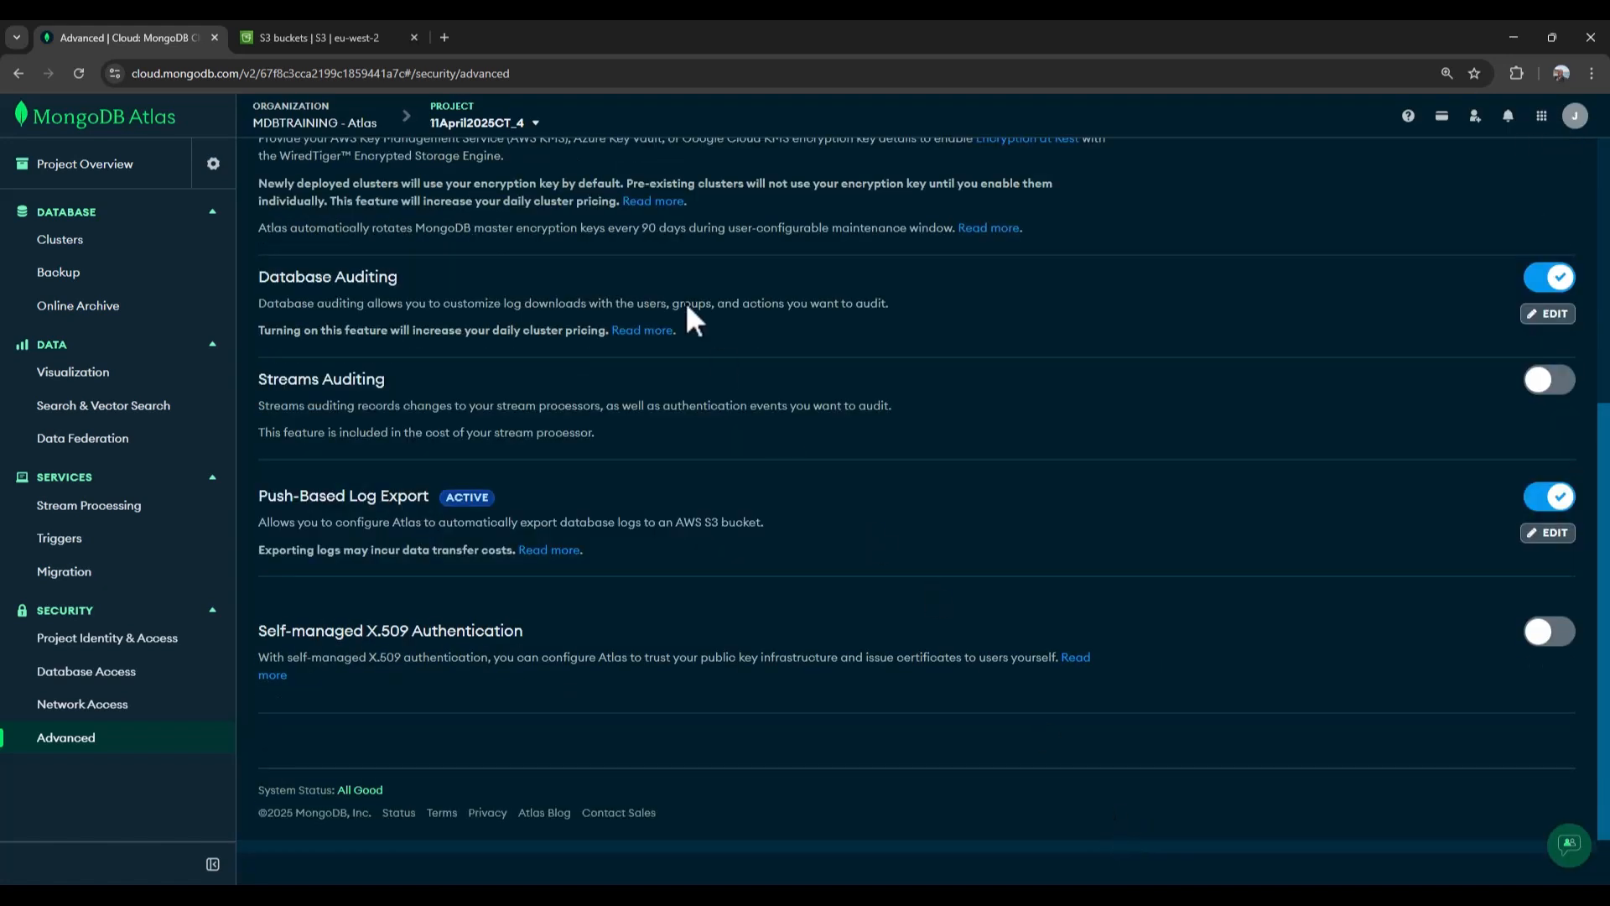
Switch to the AWS S3 console and open the 11April2025MyProject folder in the atlasmongodblogs bucket
{"action": "left_click", "coordinate": [321, 37]}
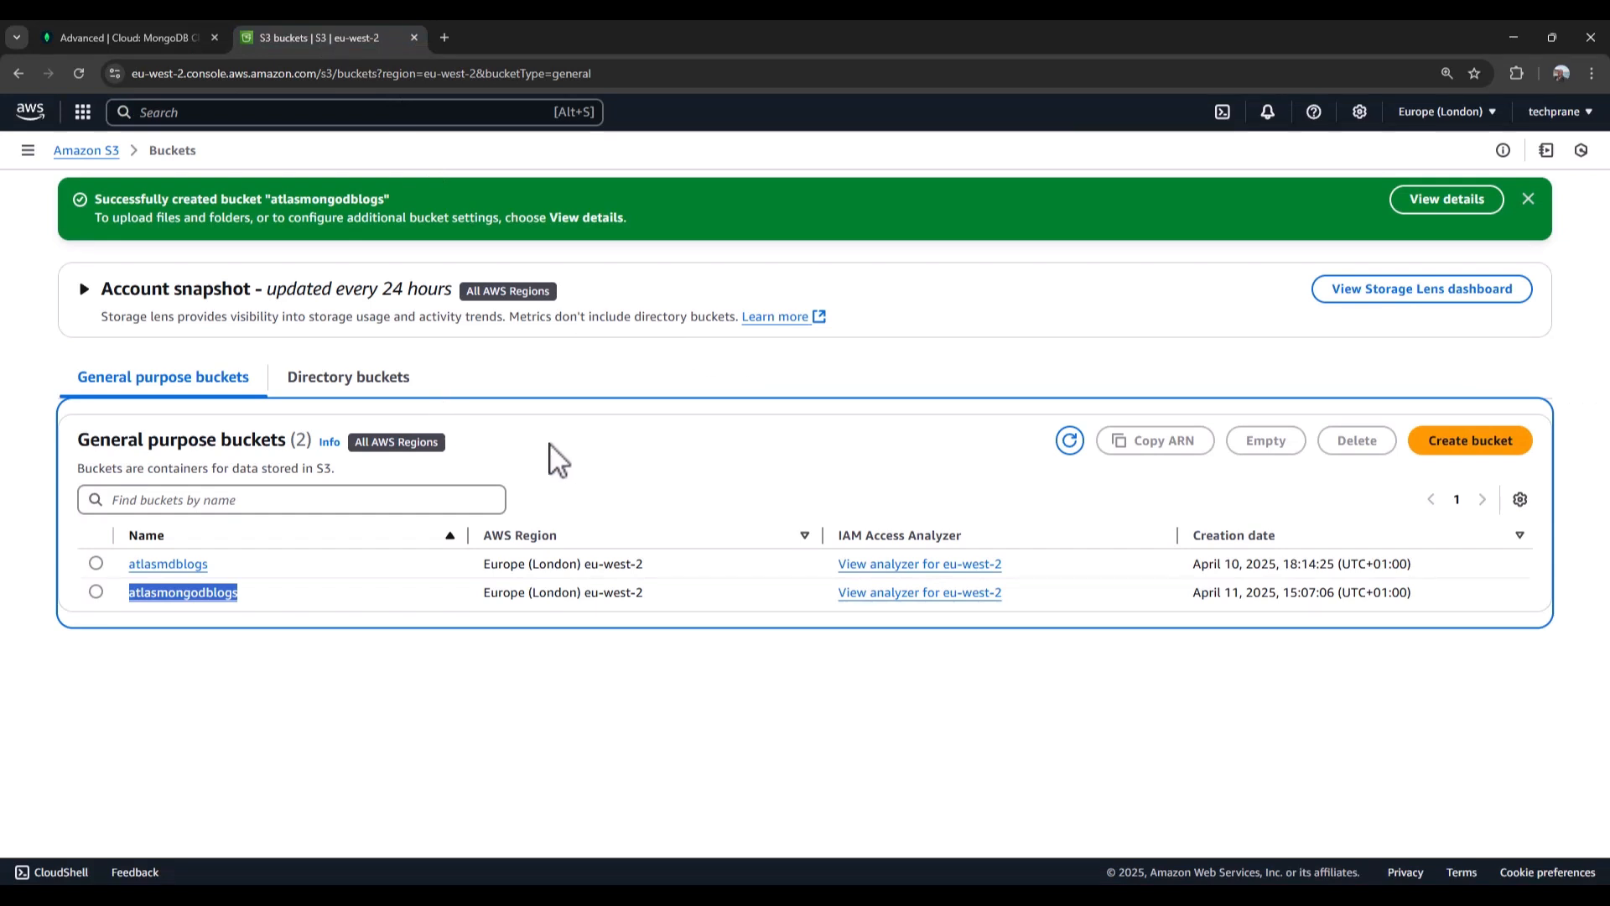
{"action": "left_click", "coordinate": [288, 653]}
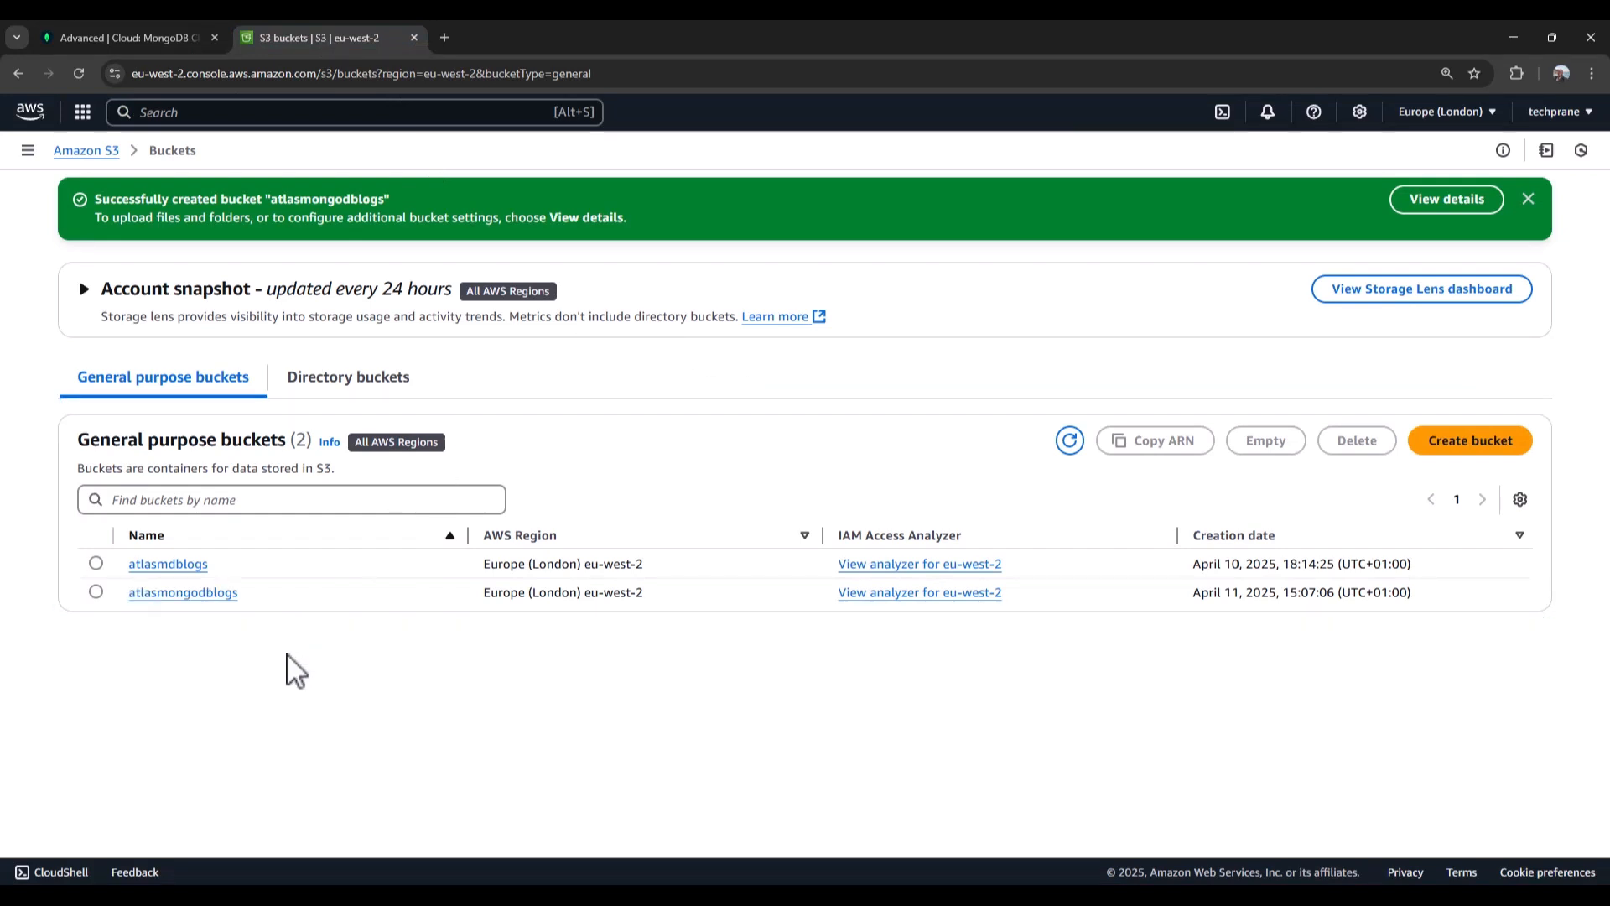
{"action": "left_click", "coordinate": [215, 594]}
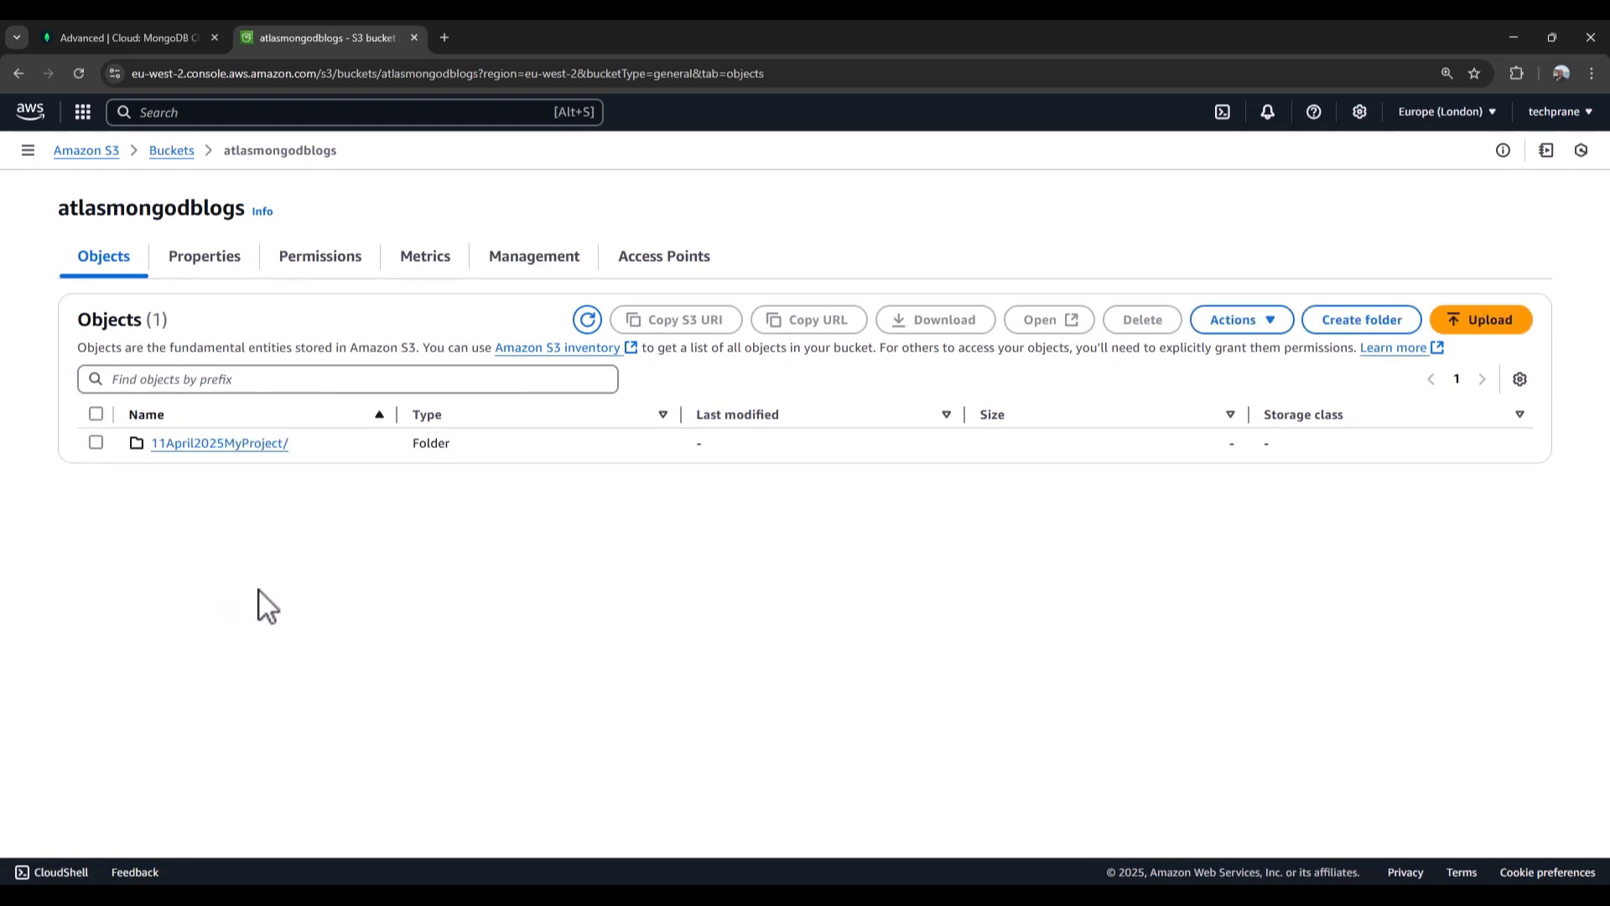
{"action": "left_click", "coordinate": [220, 444]}
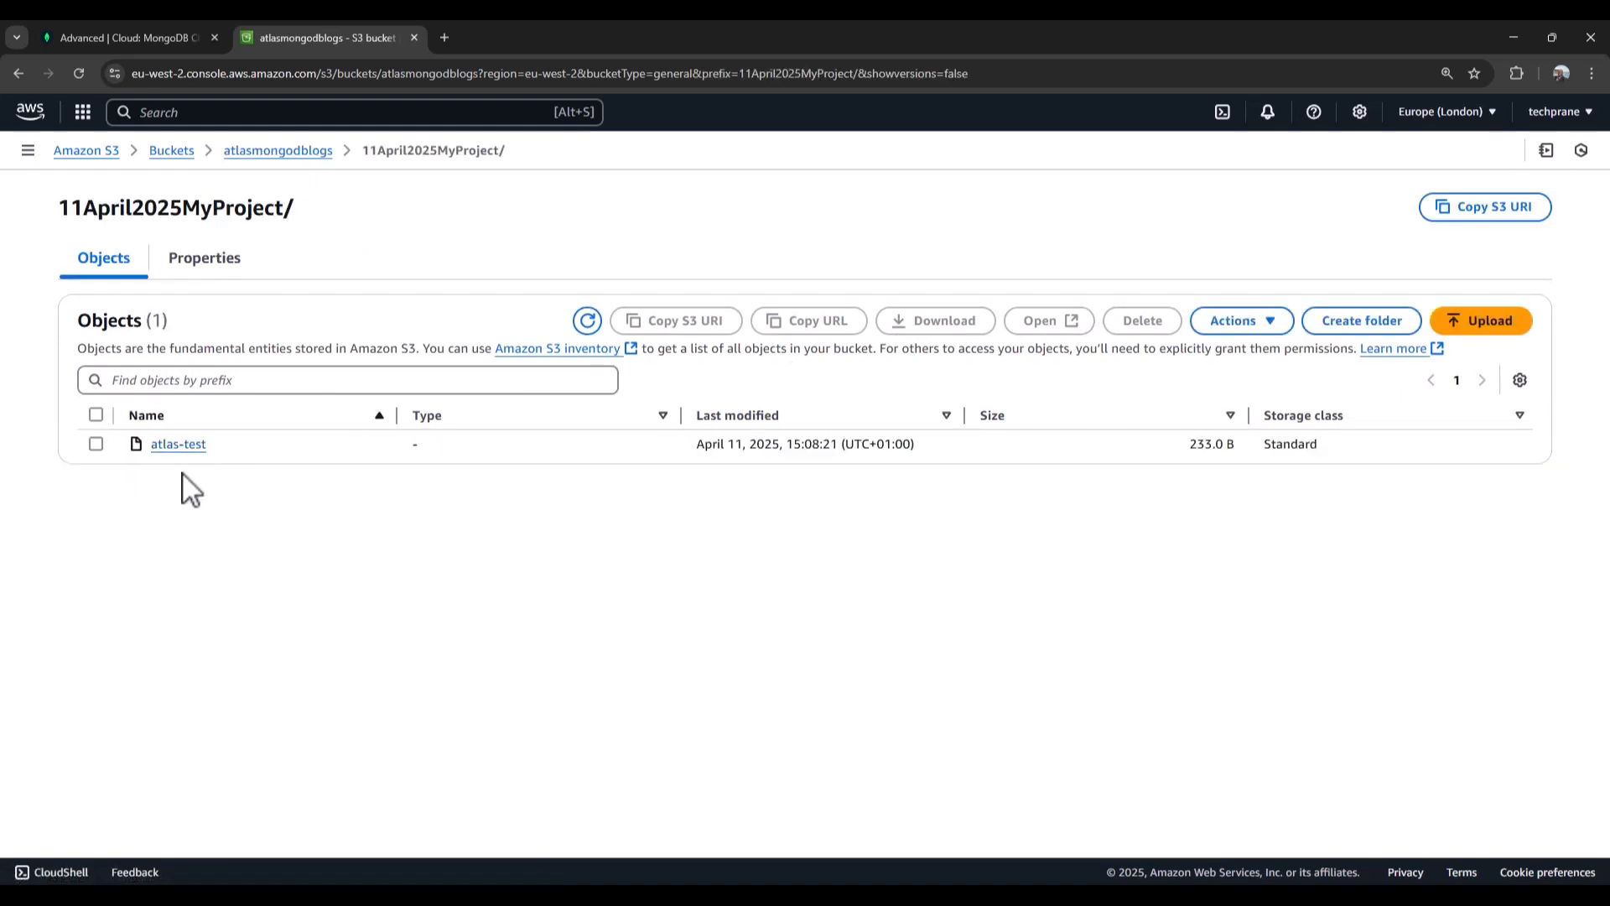
Refresh the 11April2025MyProject folder listing, reopening the folder from the bucket root, to check for newly exported logs
{"action": "left_click", "coordinate": [587, 324]}
{"action": "left_click", "coordinate": [591, 321]}
{"action": "left_click", "coordinate": [278, 152]}
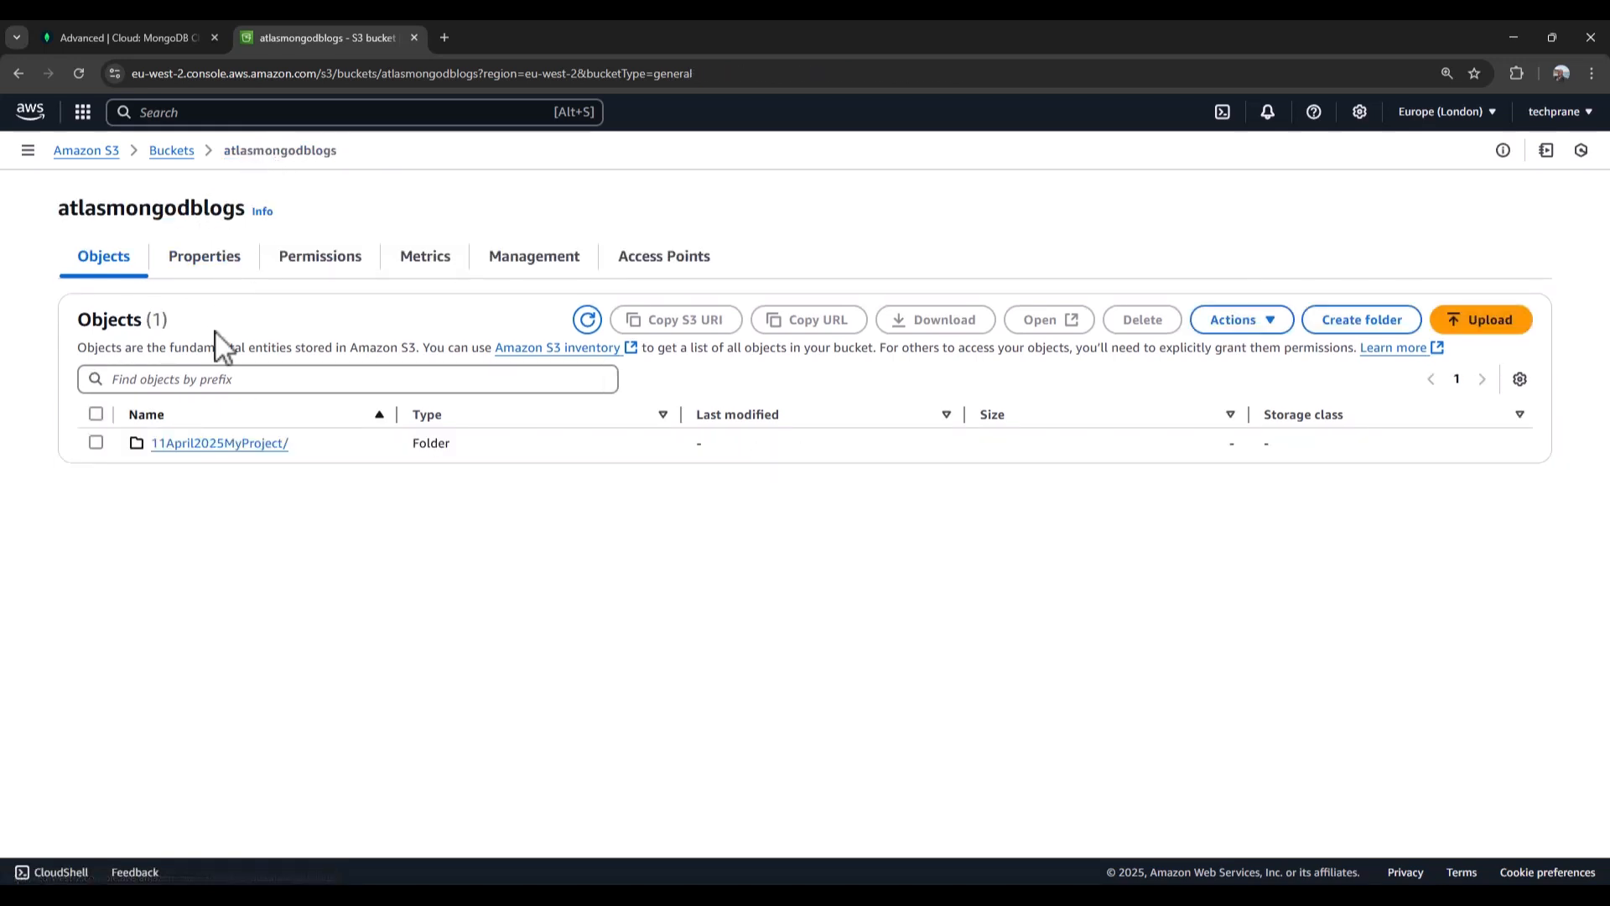
{"action": "left_click", "coordinate": [207, 444]}
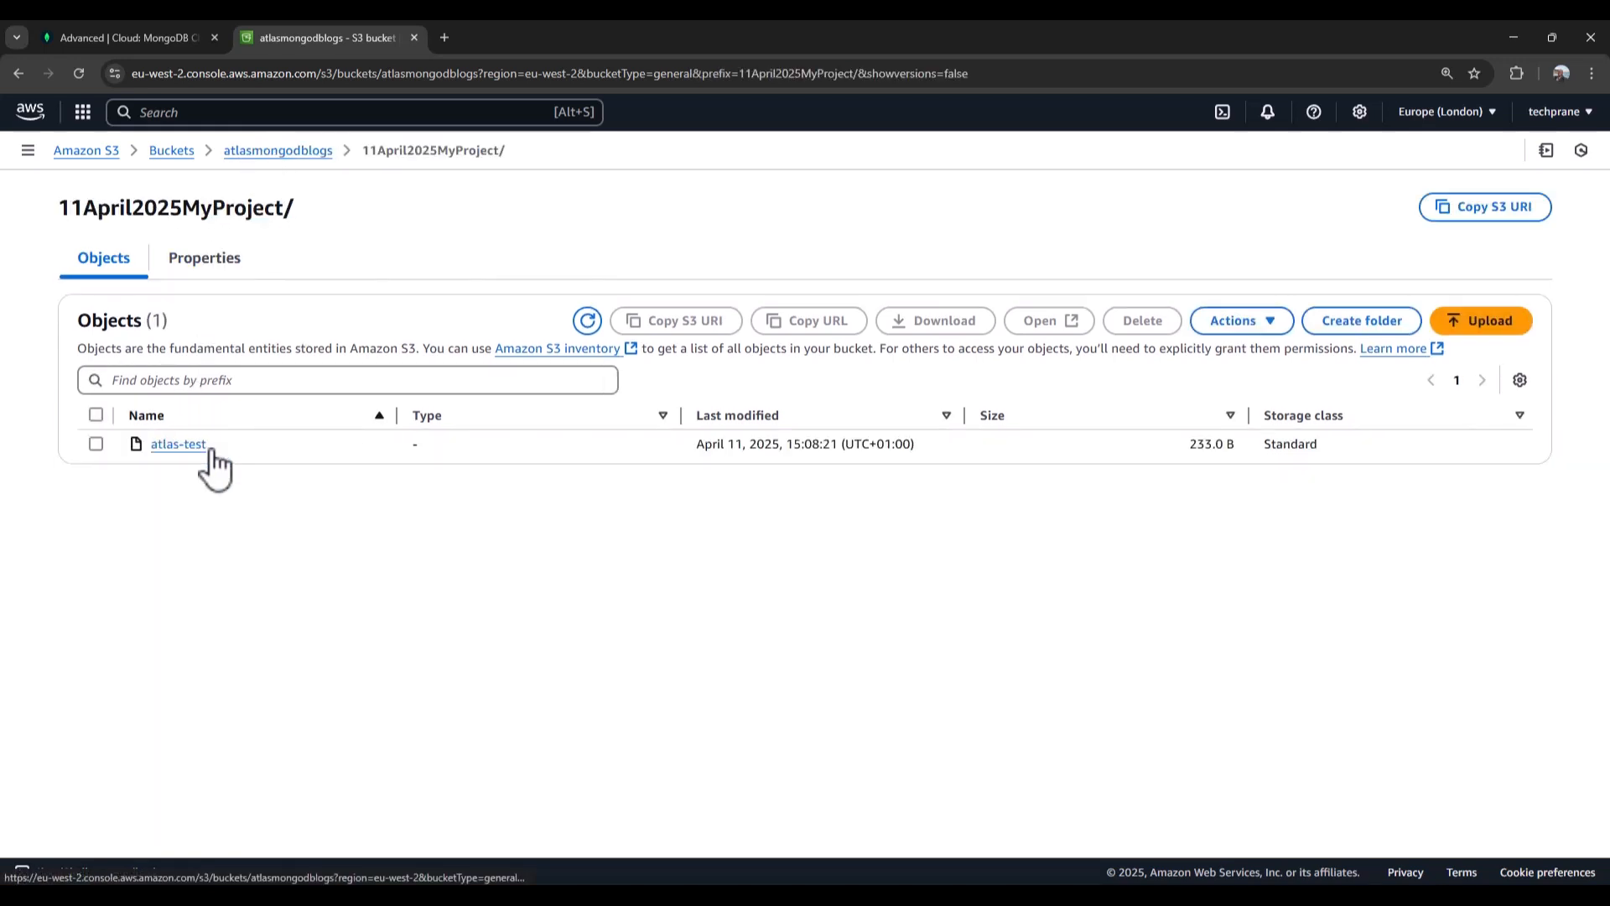
{"action": "left_click", "coordinate": [587, 321]}
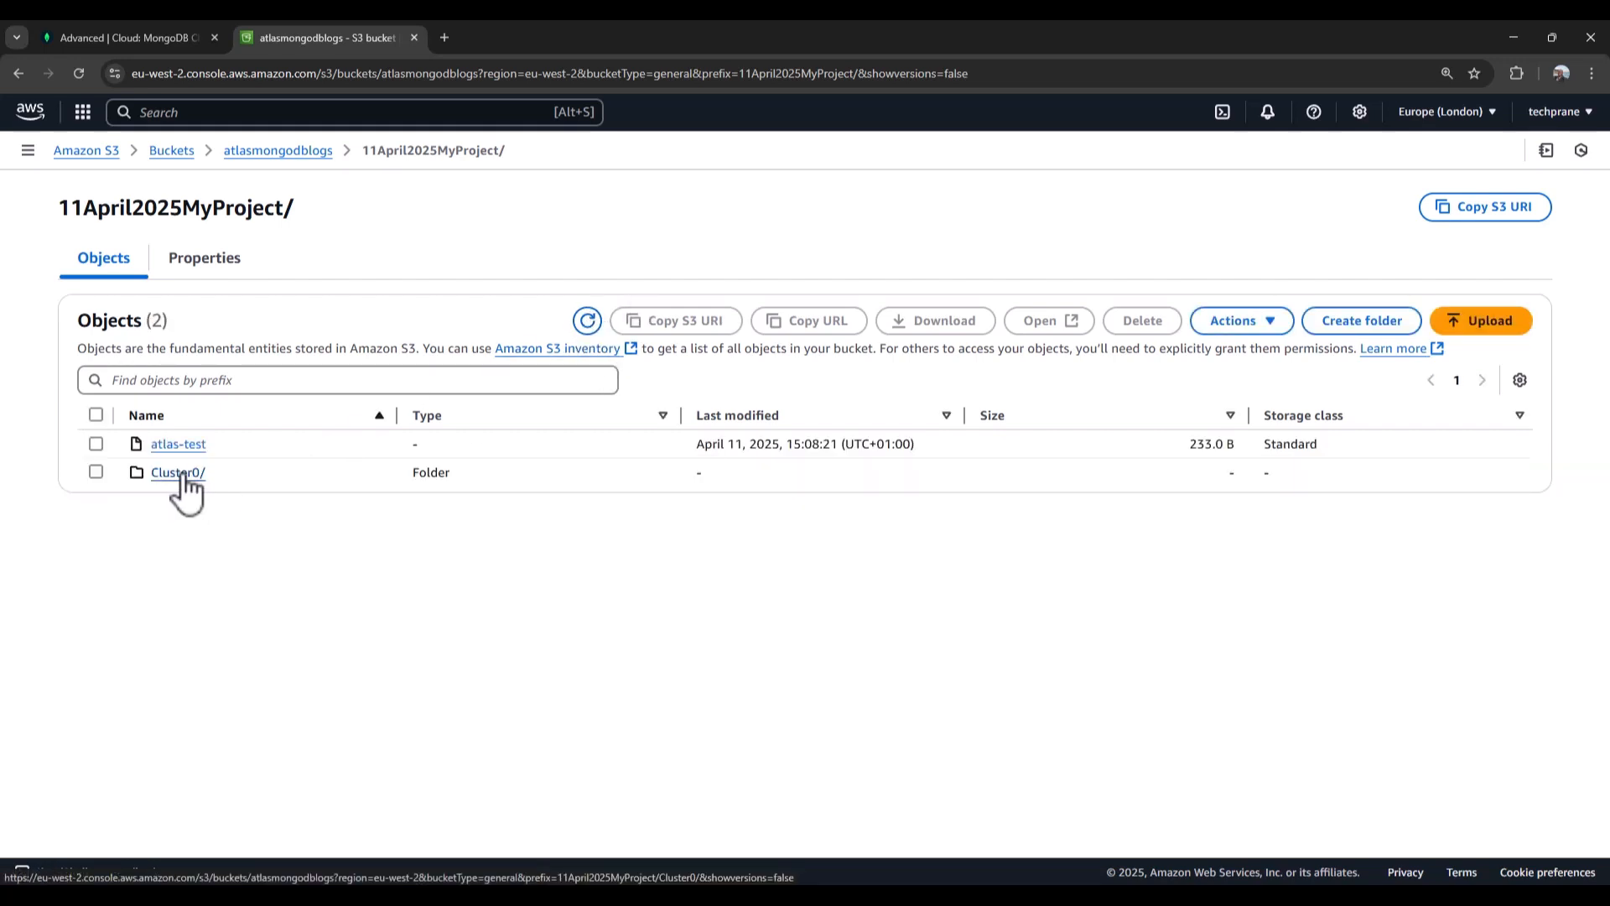
Browse through Cluster0 and its shard-00-00 host folder to the 2025-04-11 folder inside mongod_audit
{"action": "left_click", "coordinate": [179, 472]}
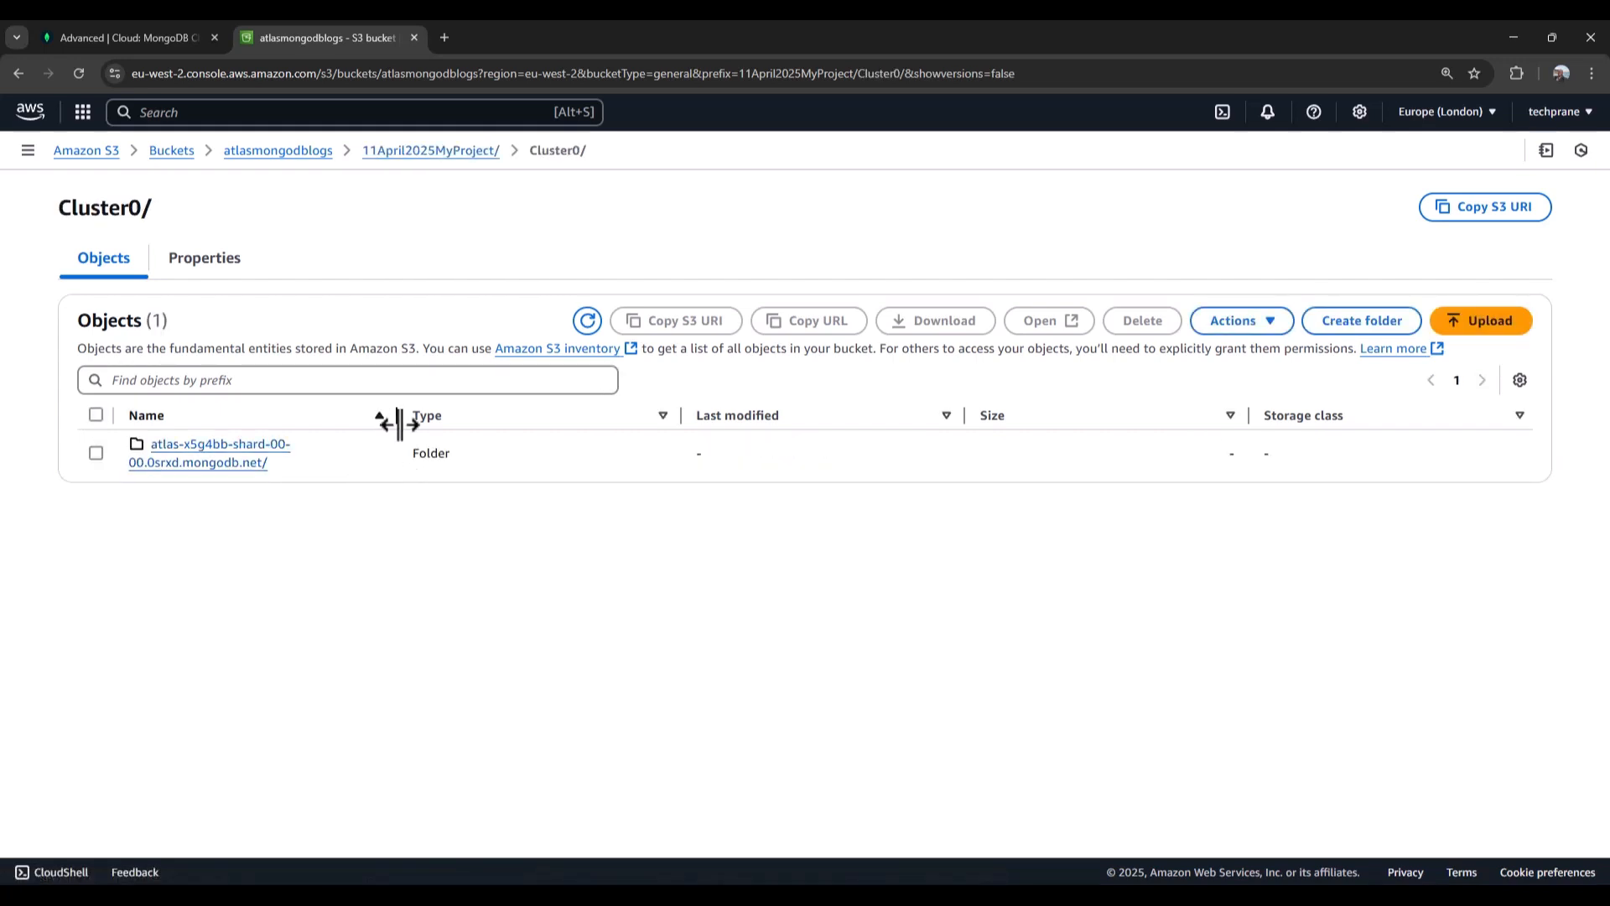
{"action": "left_click_drag", "start_coordinate": [397, 416], "coordinate": [503, 420]}
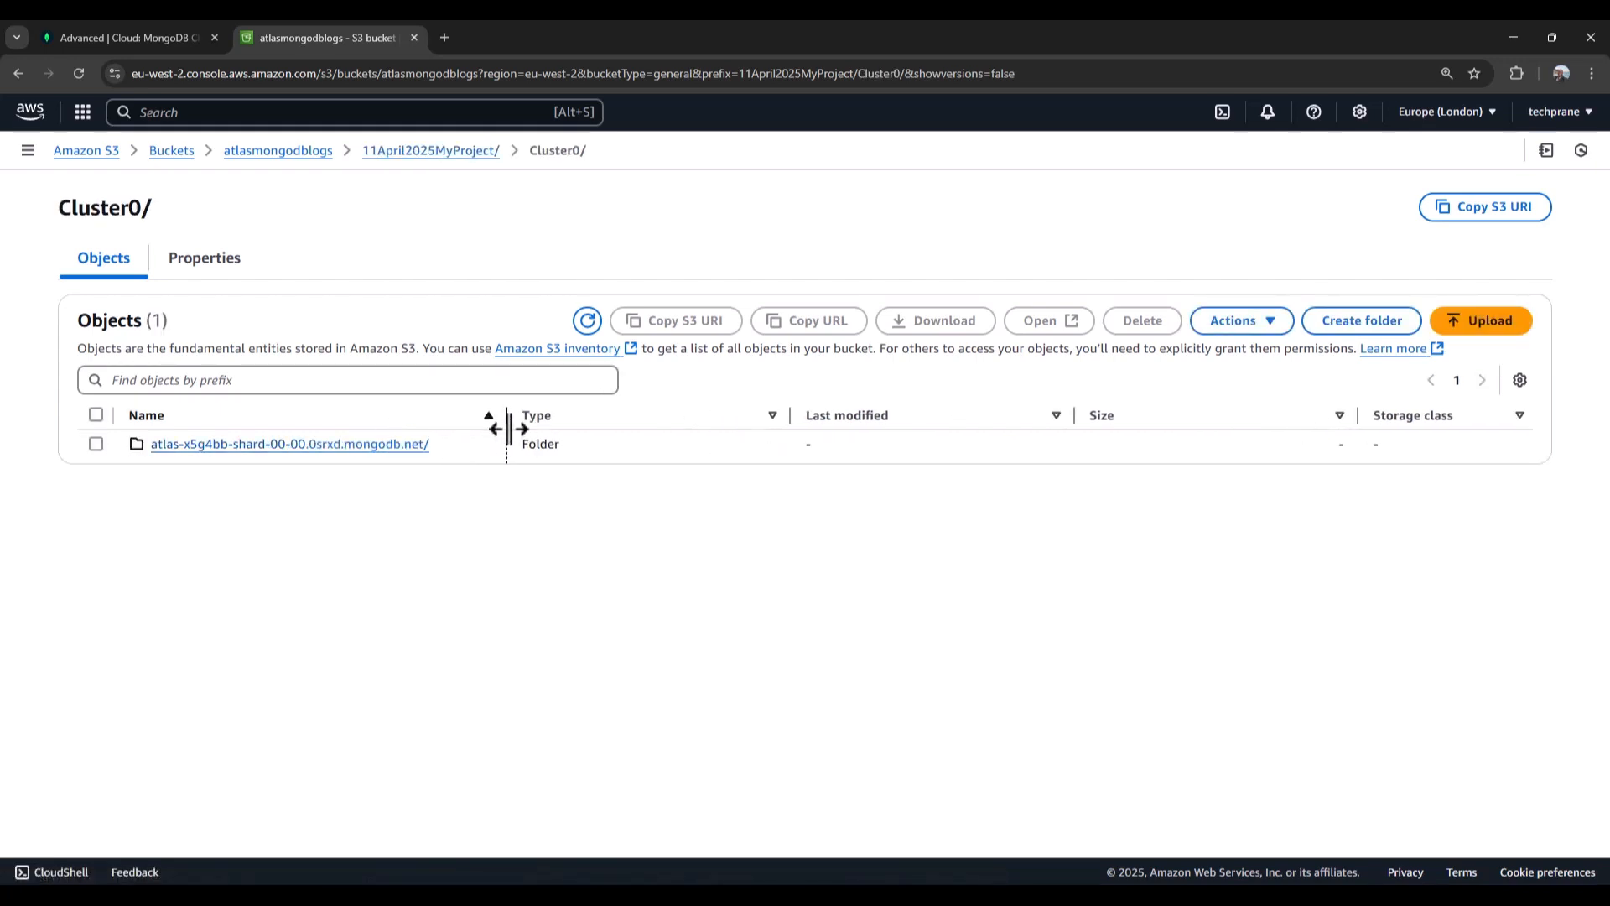
{"action": "left_click", "coordinate": [276, 449]}
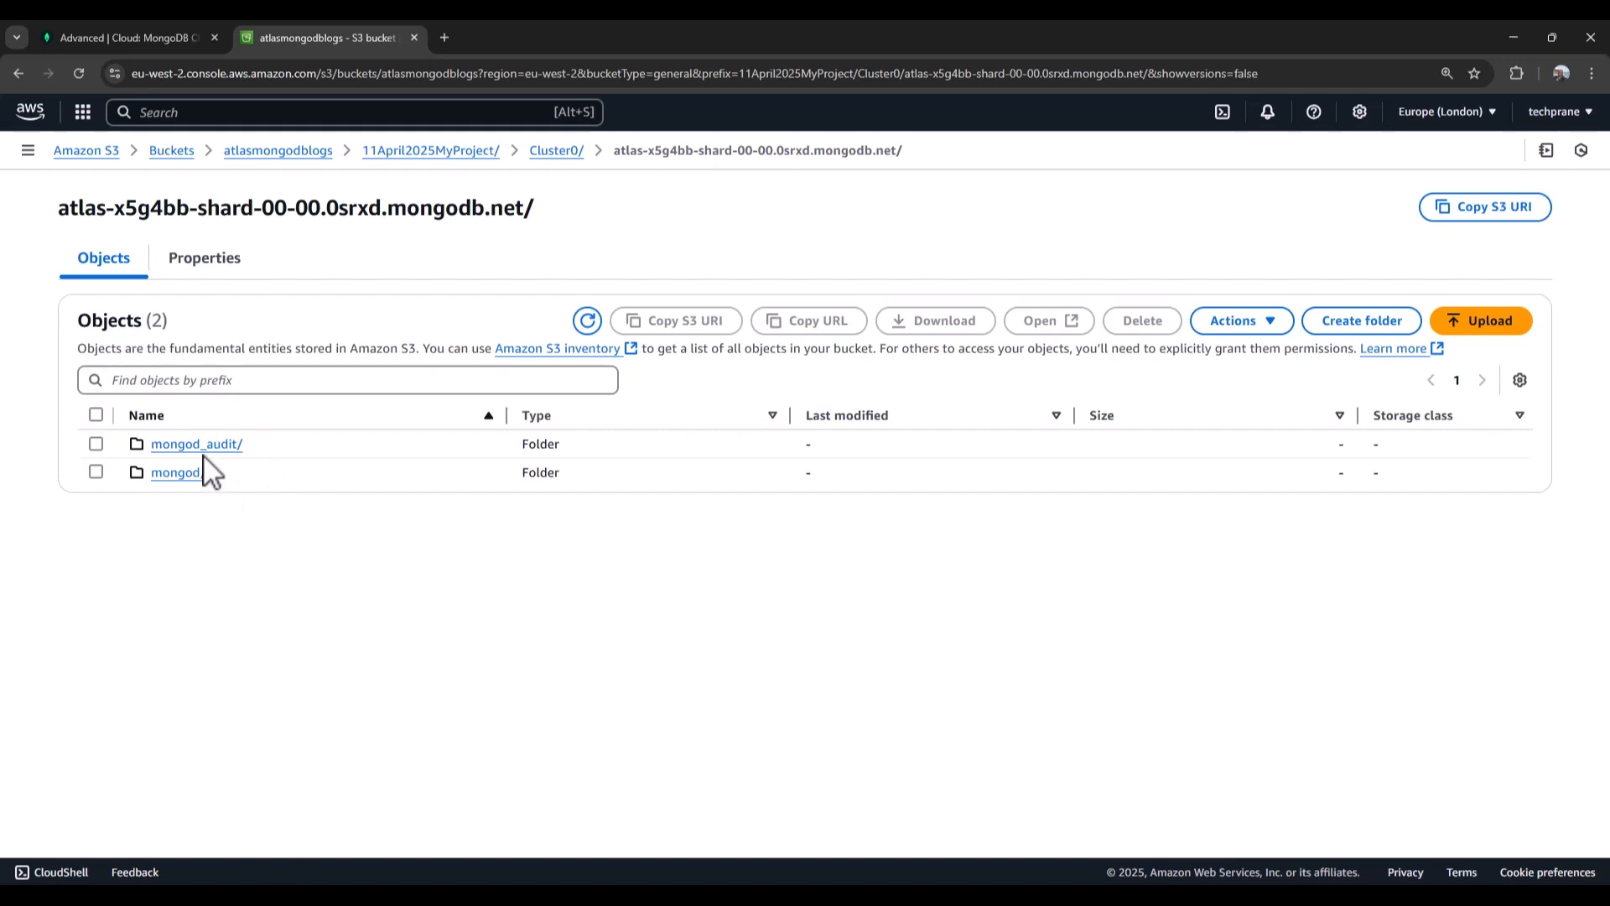
{"action": "left_click", "coordinate": [198, 446]}
{"action": "left_click", "coordinate": [188, 445]}
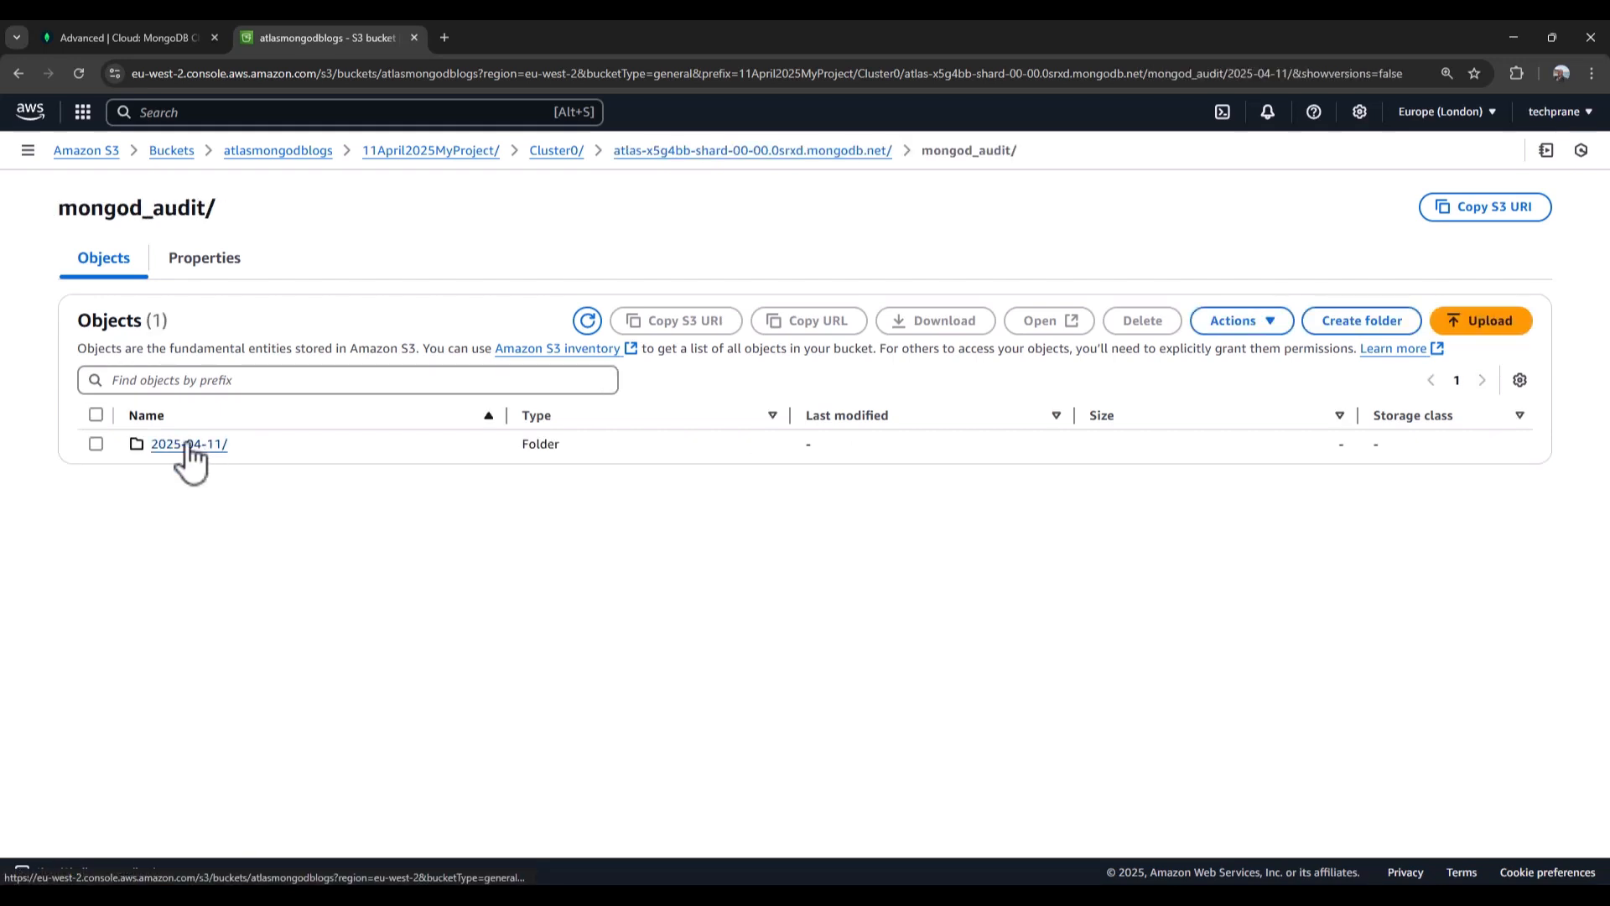
Open the exported audit log file from the 2025-04-11 folder and examine its entries
{"action": "left_click", "coordinate": [361, 453]}
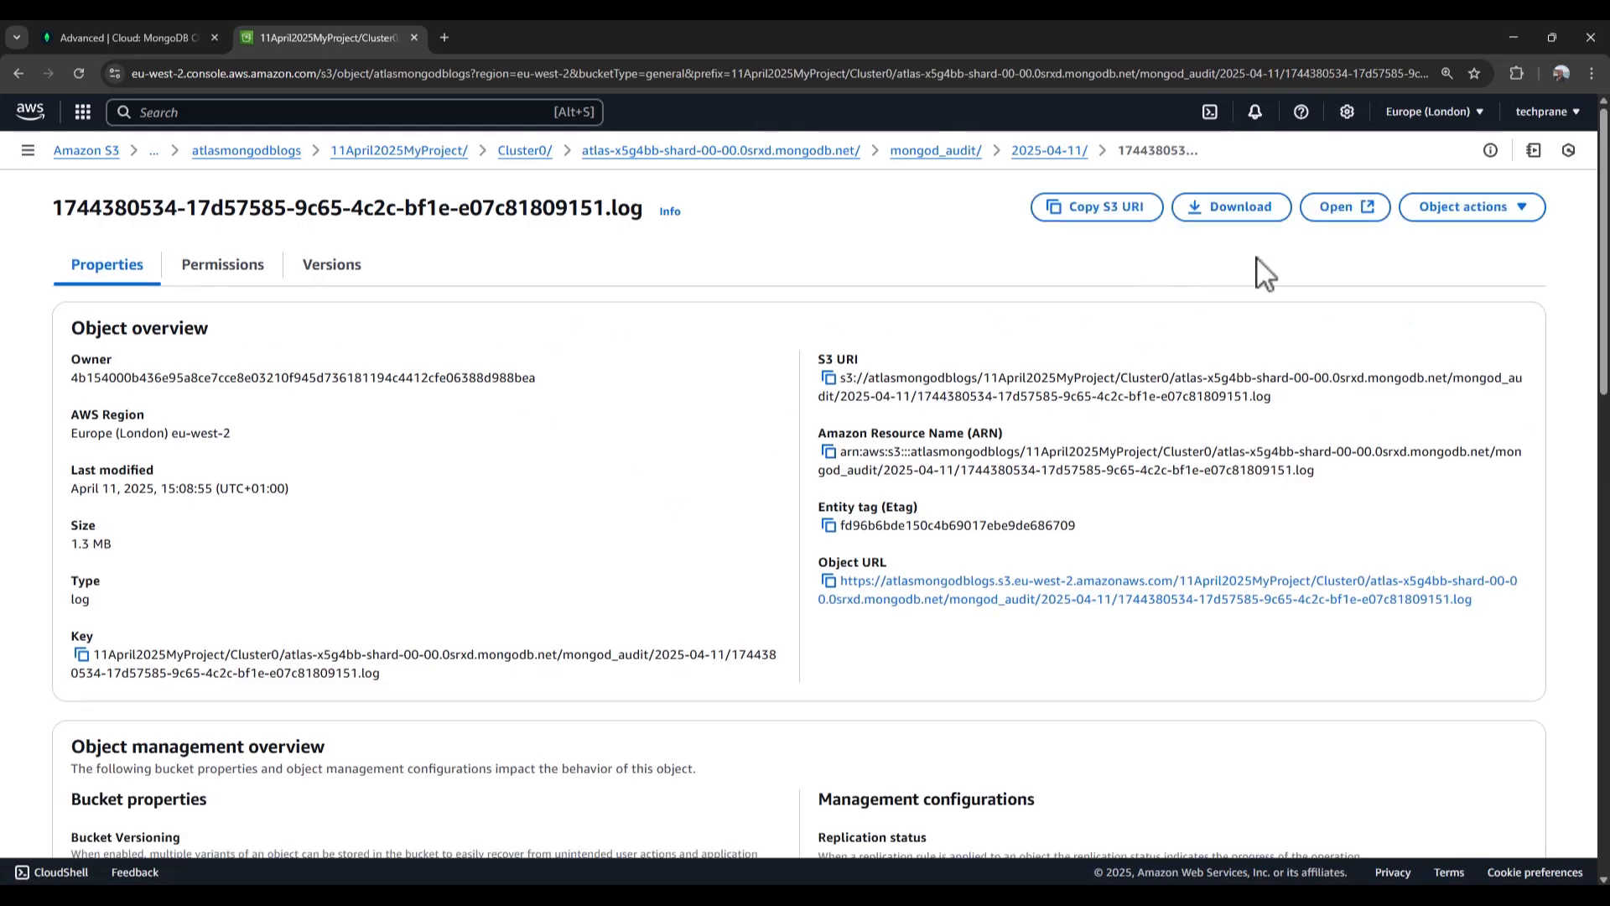
{"action": "left_click", "coordinate": [1342, 207]}
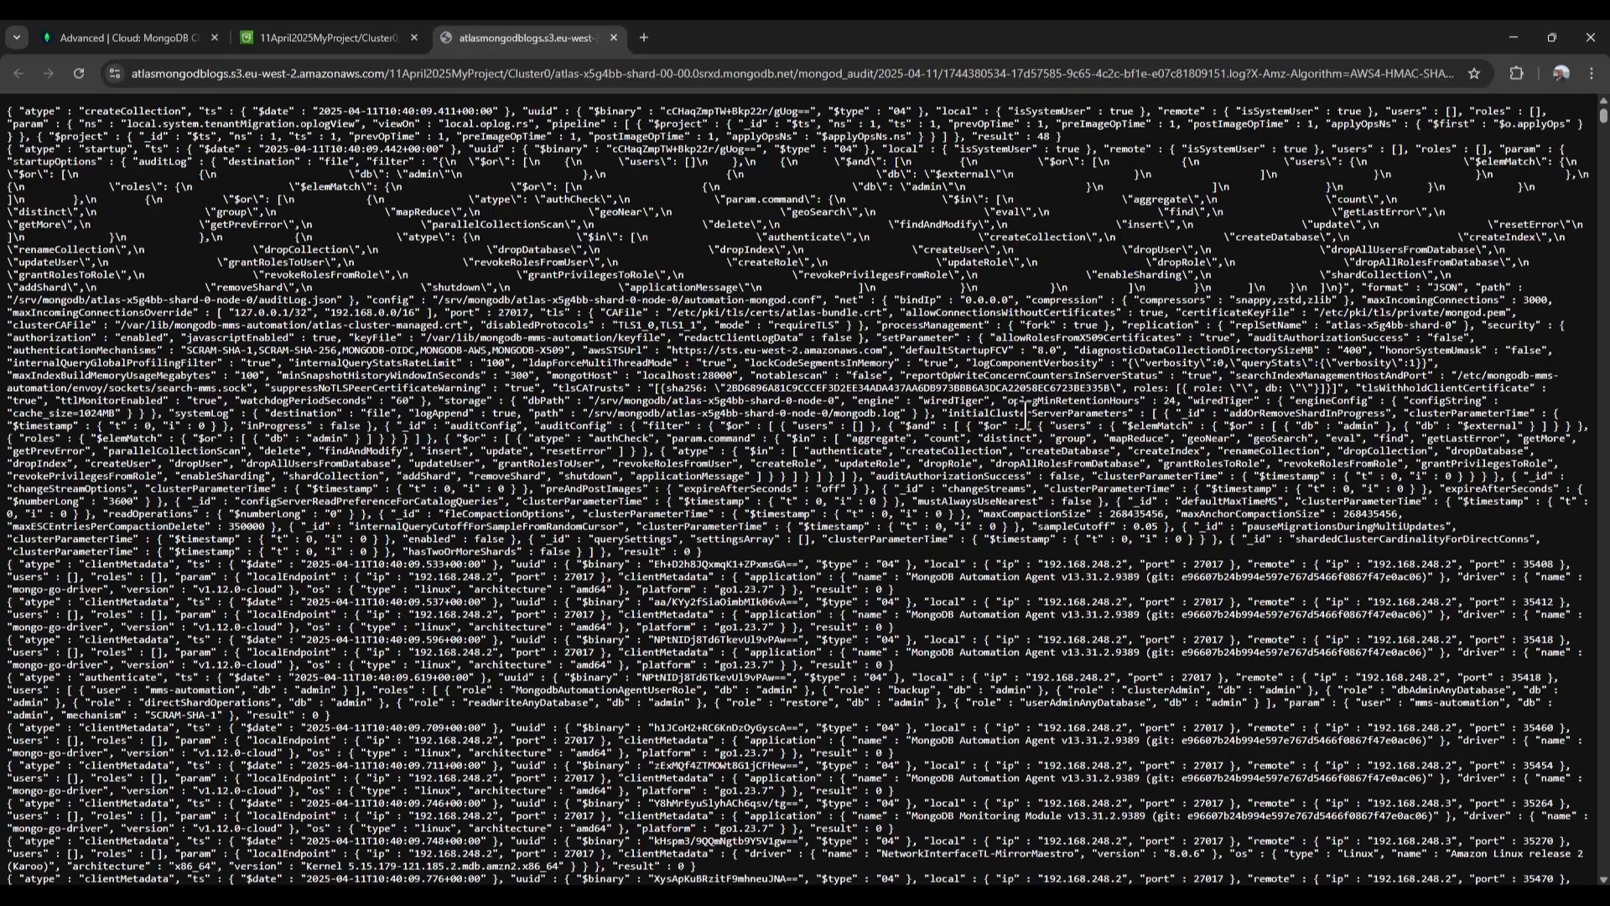
{"action": "scroll", "coordinate": [1025, 413], "scroll_direction": "down", "scroll_amount": 15}
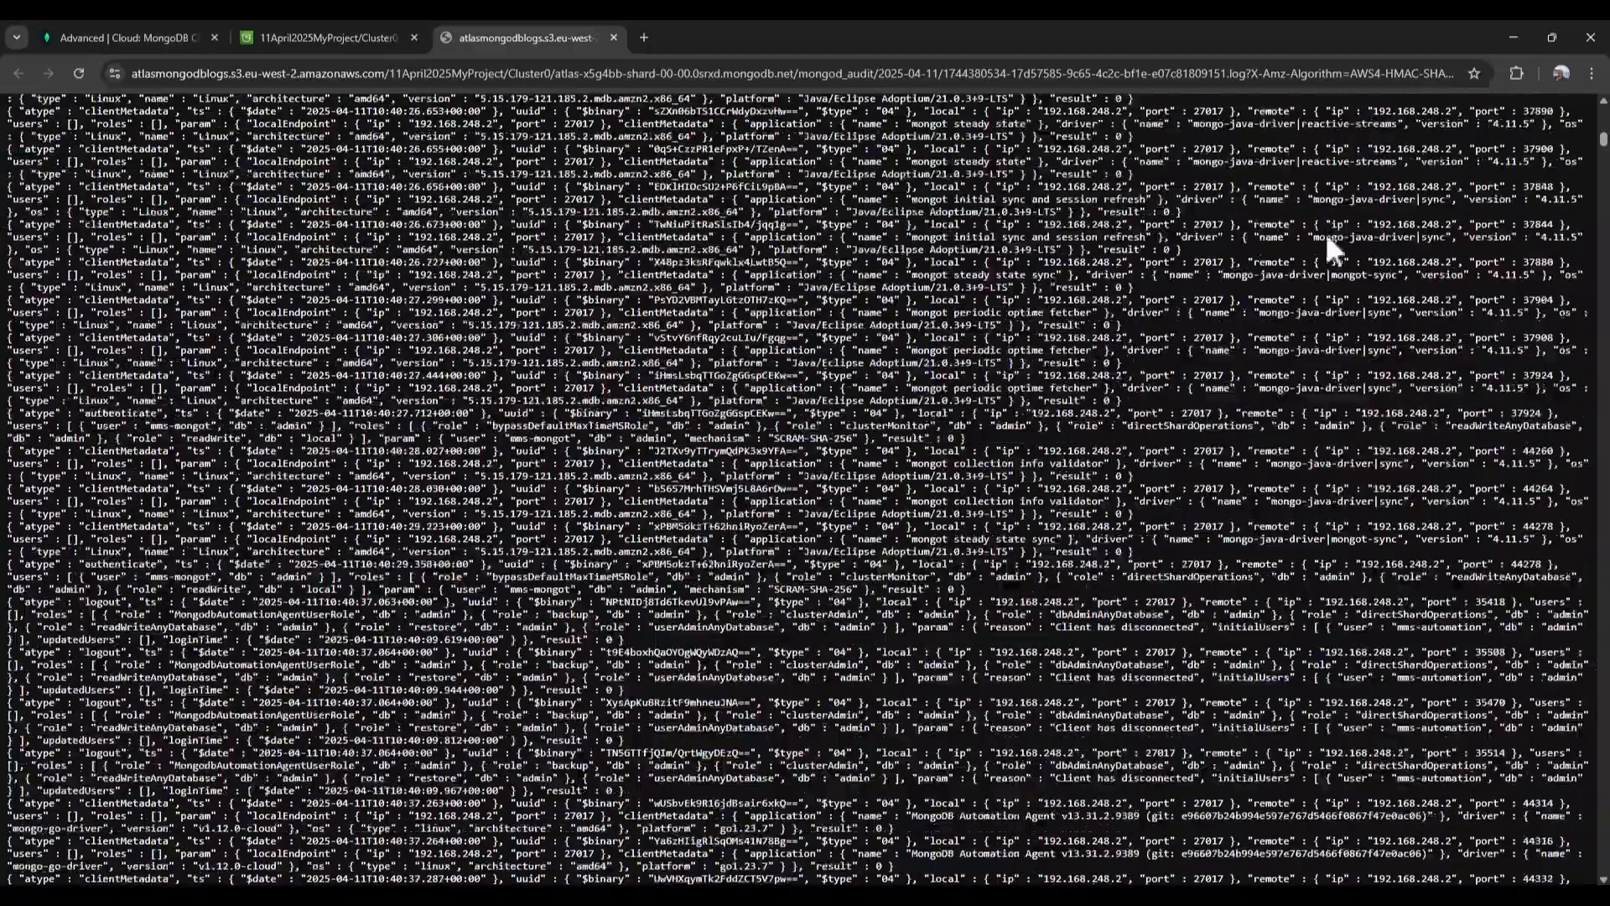
{"action": "left_click_drag", "start_coordinate": [1602, 147], "coordinate": [1603, 113]}
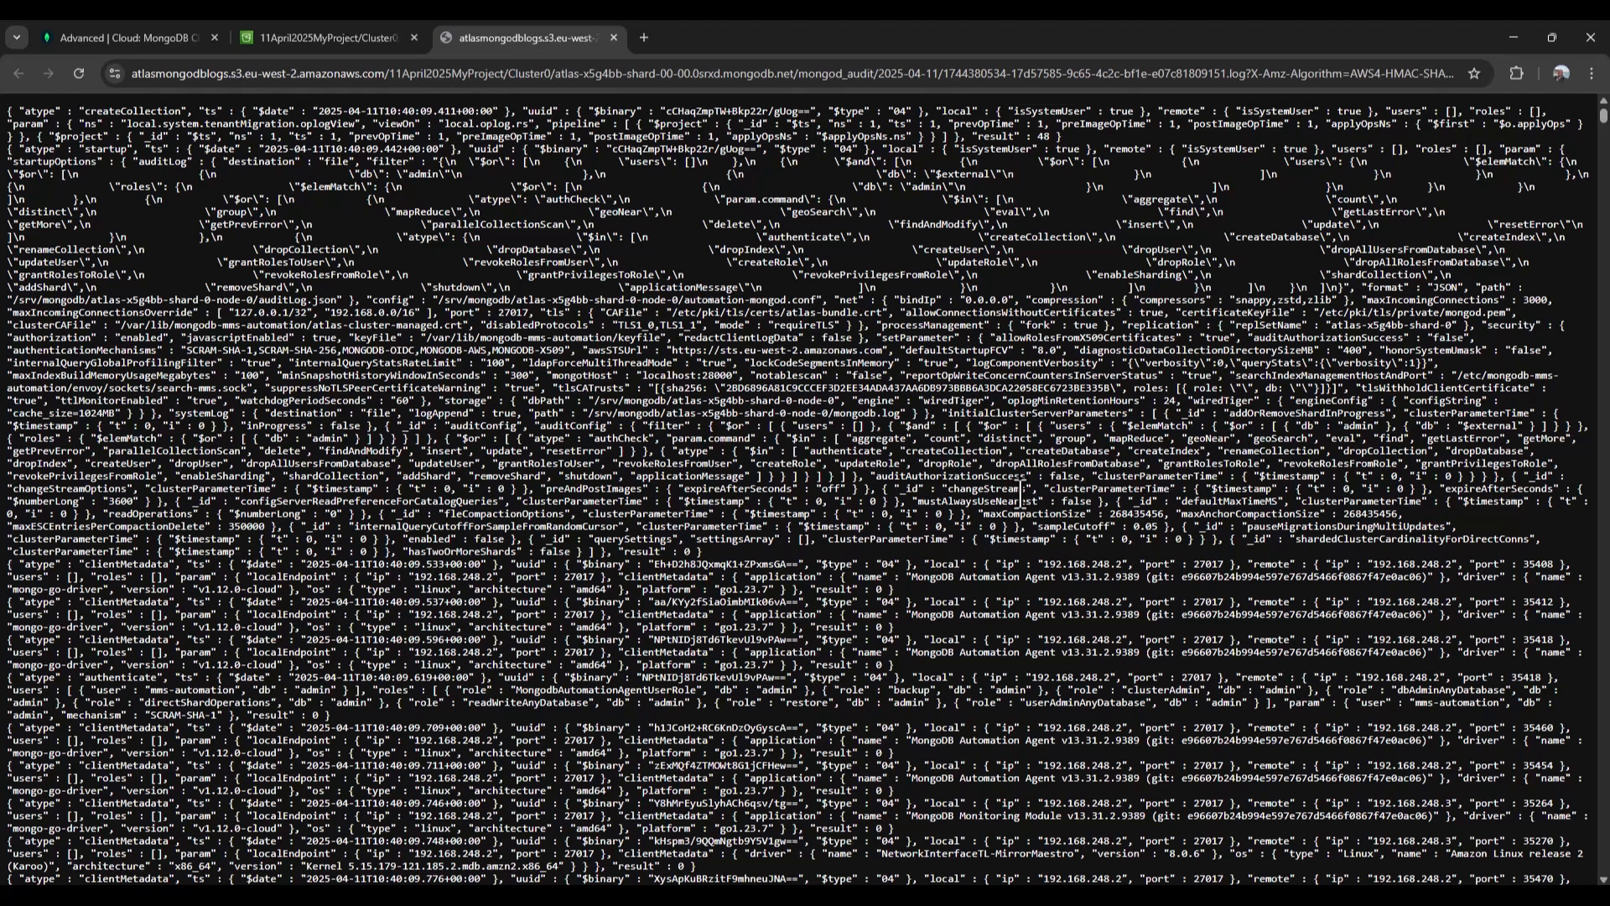
{"action": "scroll", "coordinate": [319, 178], "scroll_direction": "down", "scroll_amount": 15}
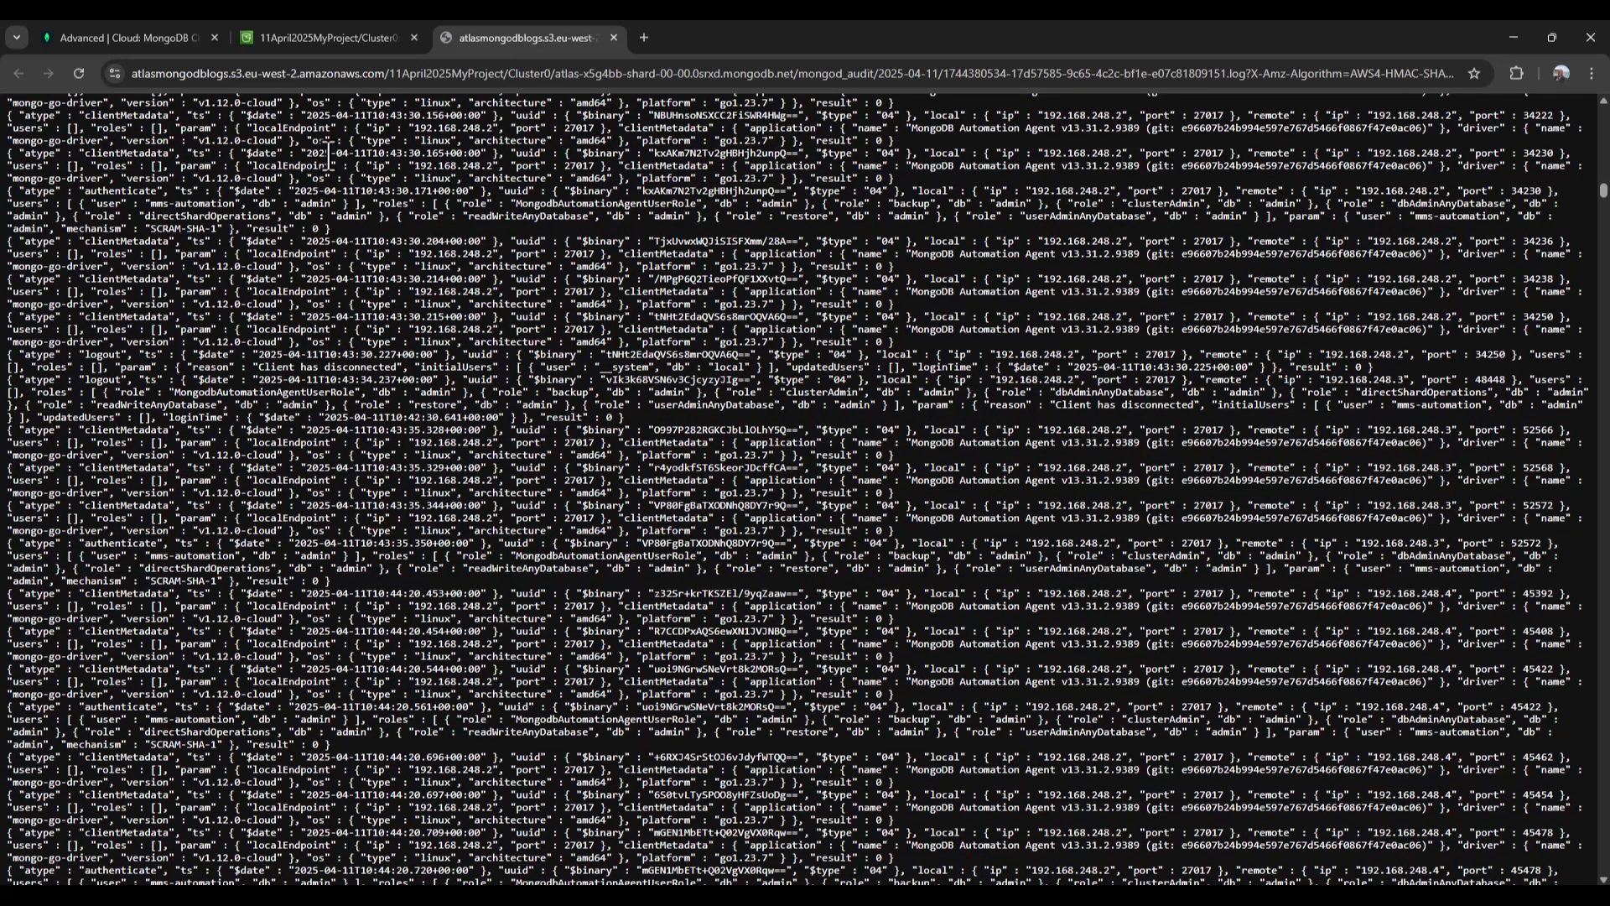
{"action": "scroll", "coordinate": [621, 529], "scroll_direction": "up", "scroll_amount": 10}
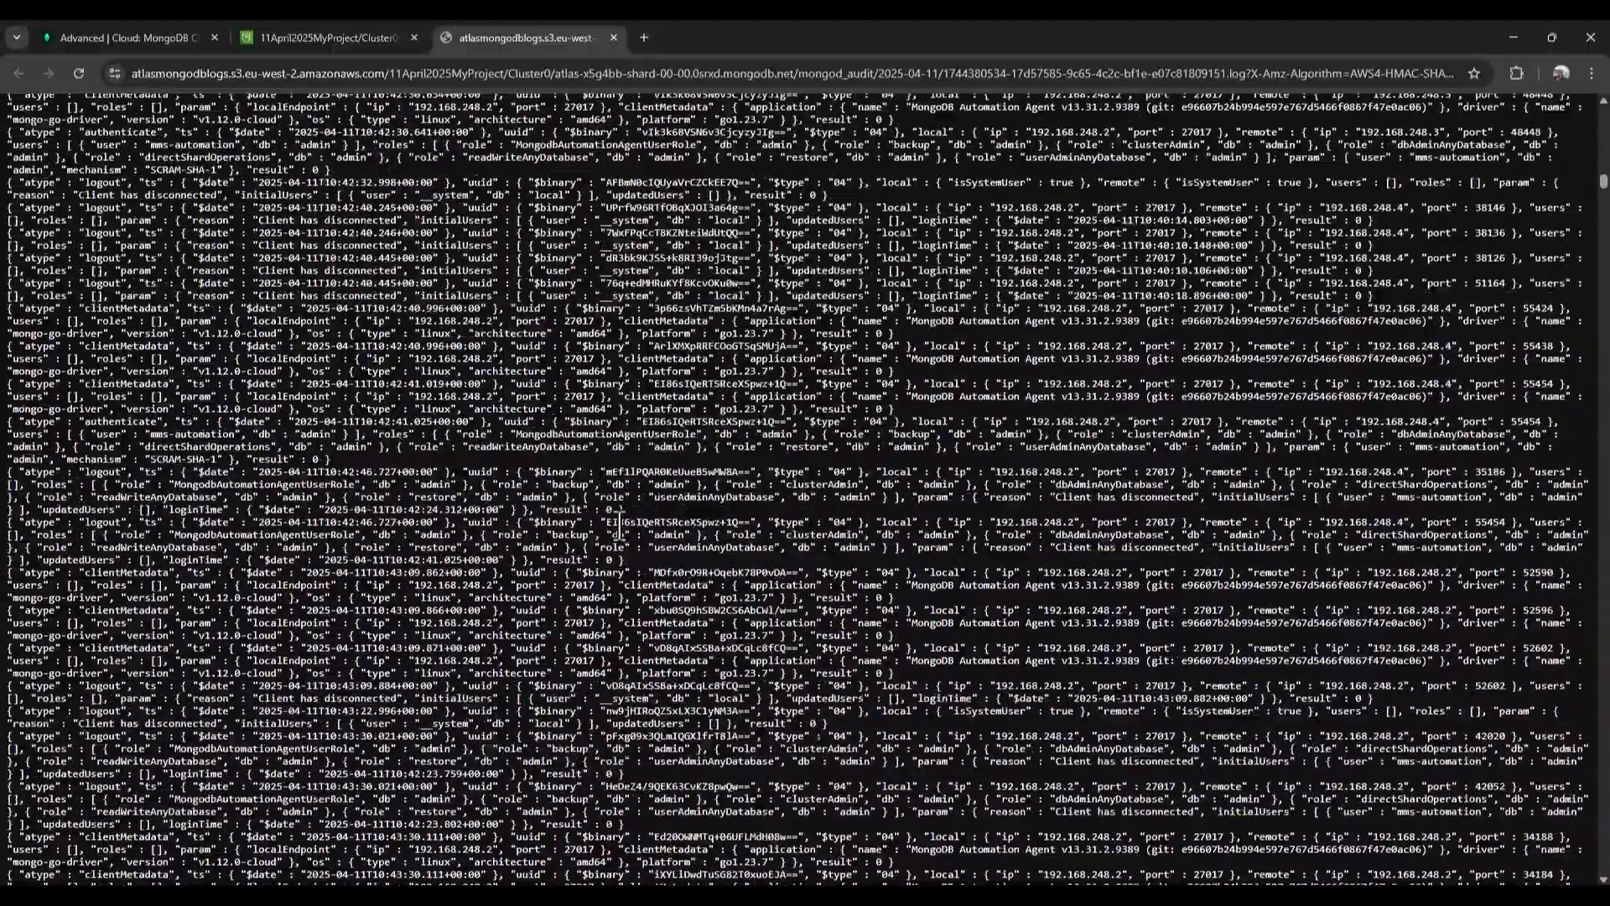
{"action": "scroll", "coordinate": [621, 528], "scroll_direction": "up", "scroll_amount": 10}
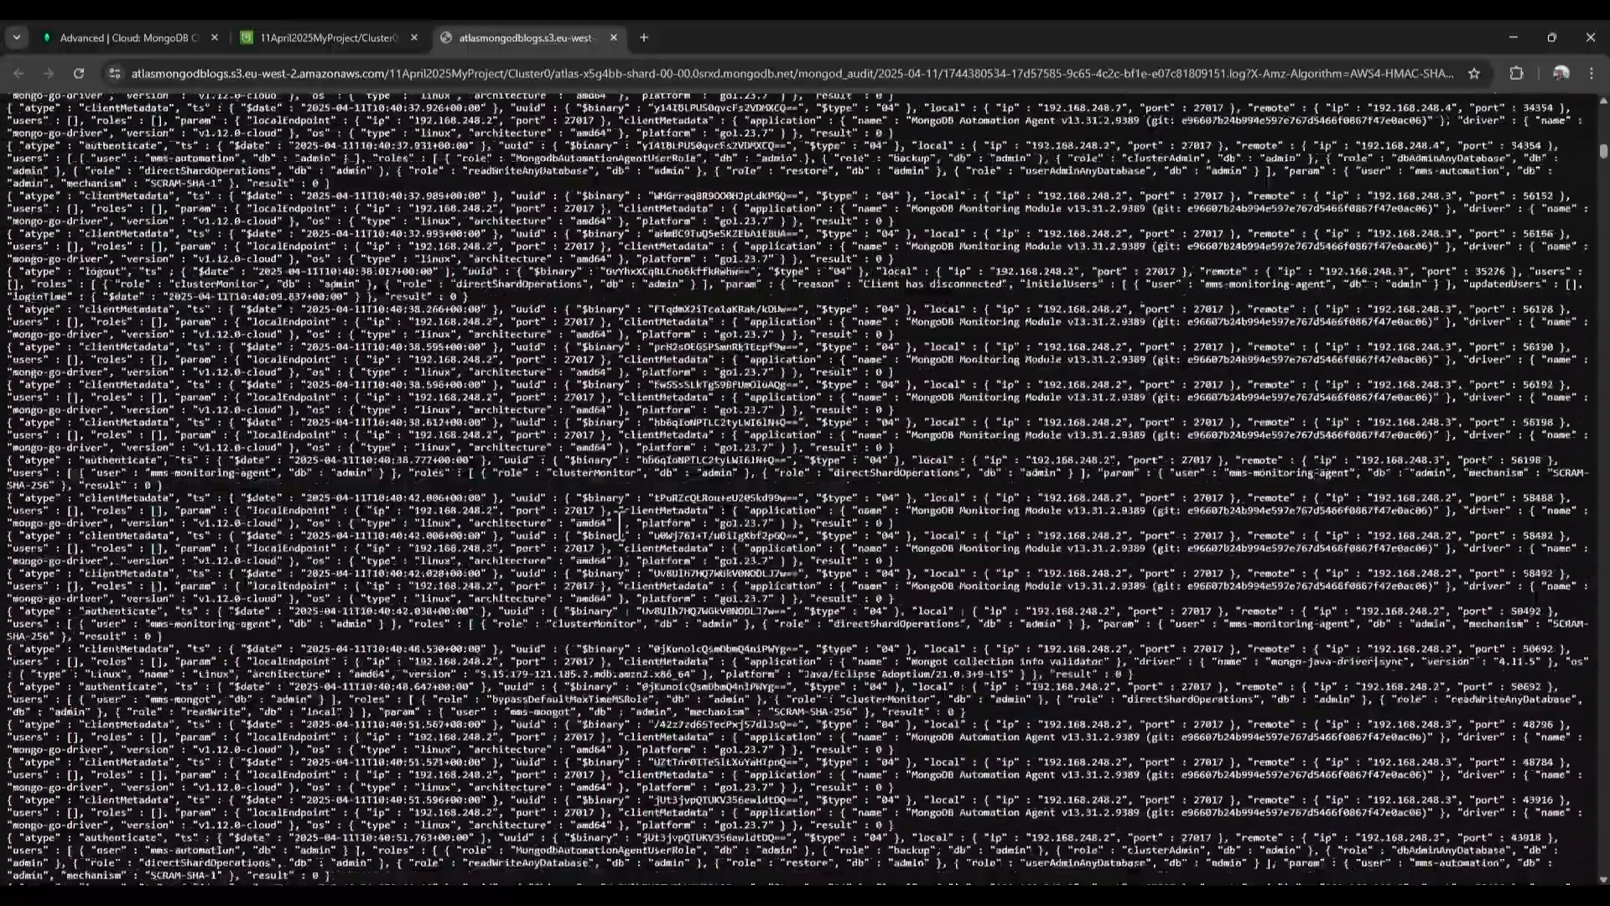
{"action": "scroll", "coordinate": [621, 529], "scroll_direction": "up", "scroll_amount": 10}
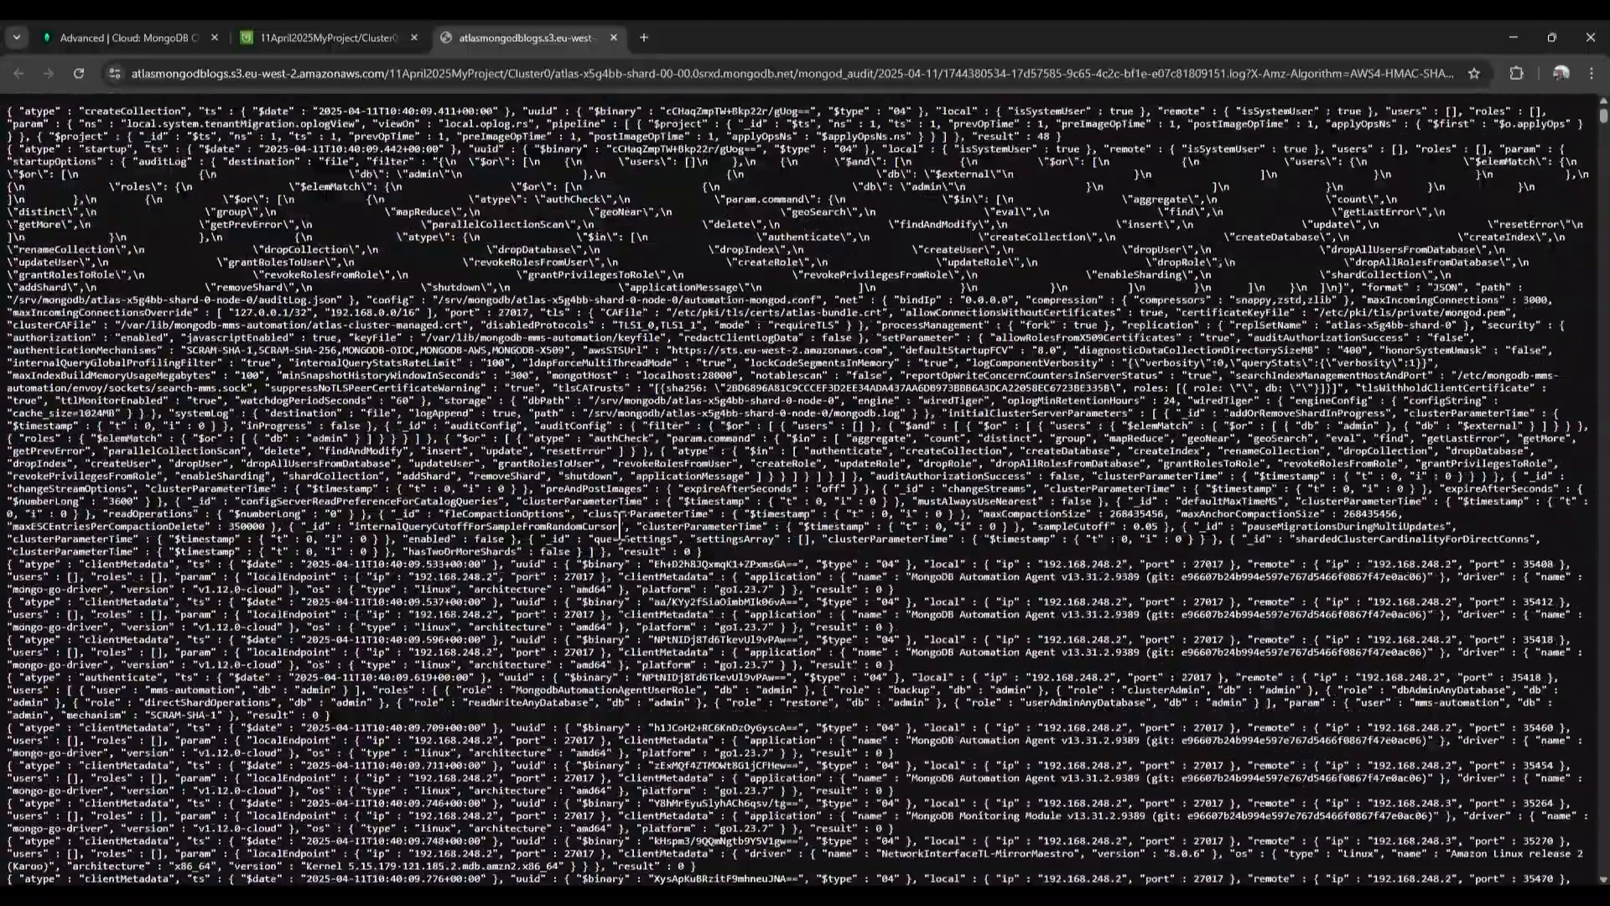
Return to the shard host folder in S3, then open the mongod log file for 2025-04-11 and examine its entries
{"action": "left_click", "coordinate": [324, 39]}
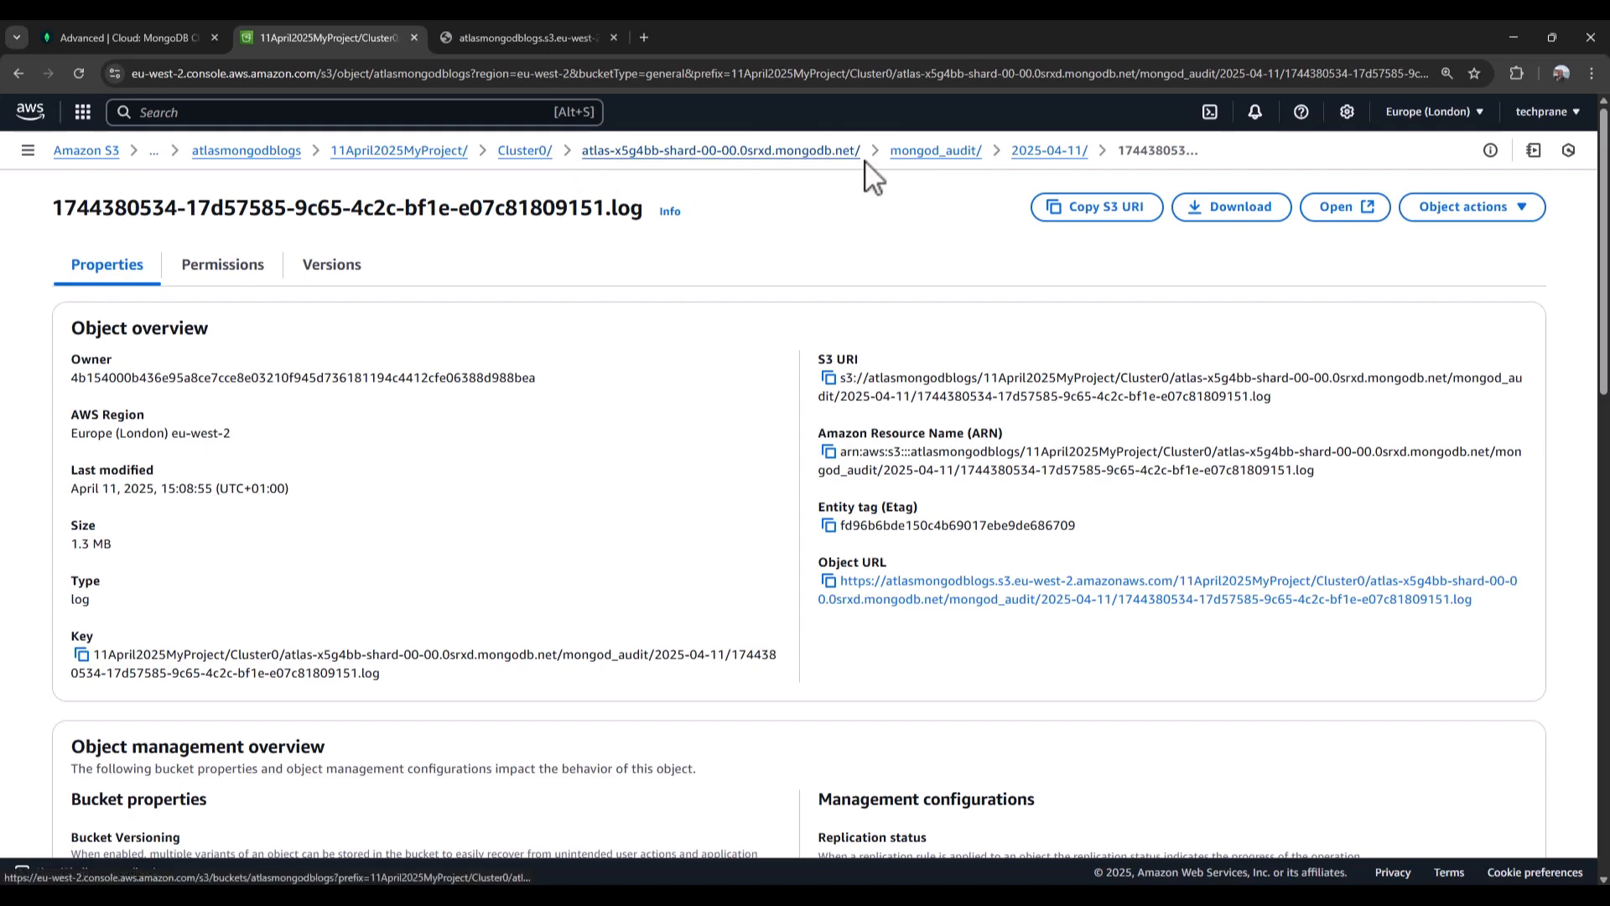
{"action": "left_click", "coordinate": [734, 152]}
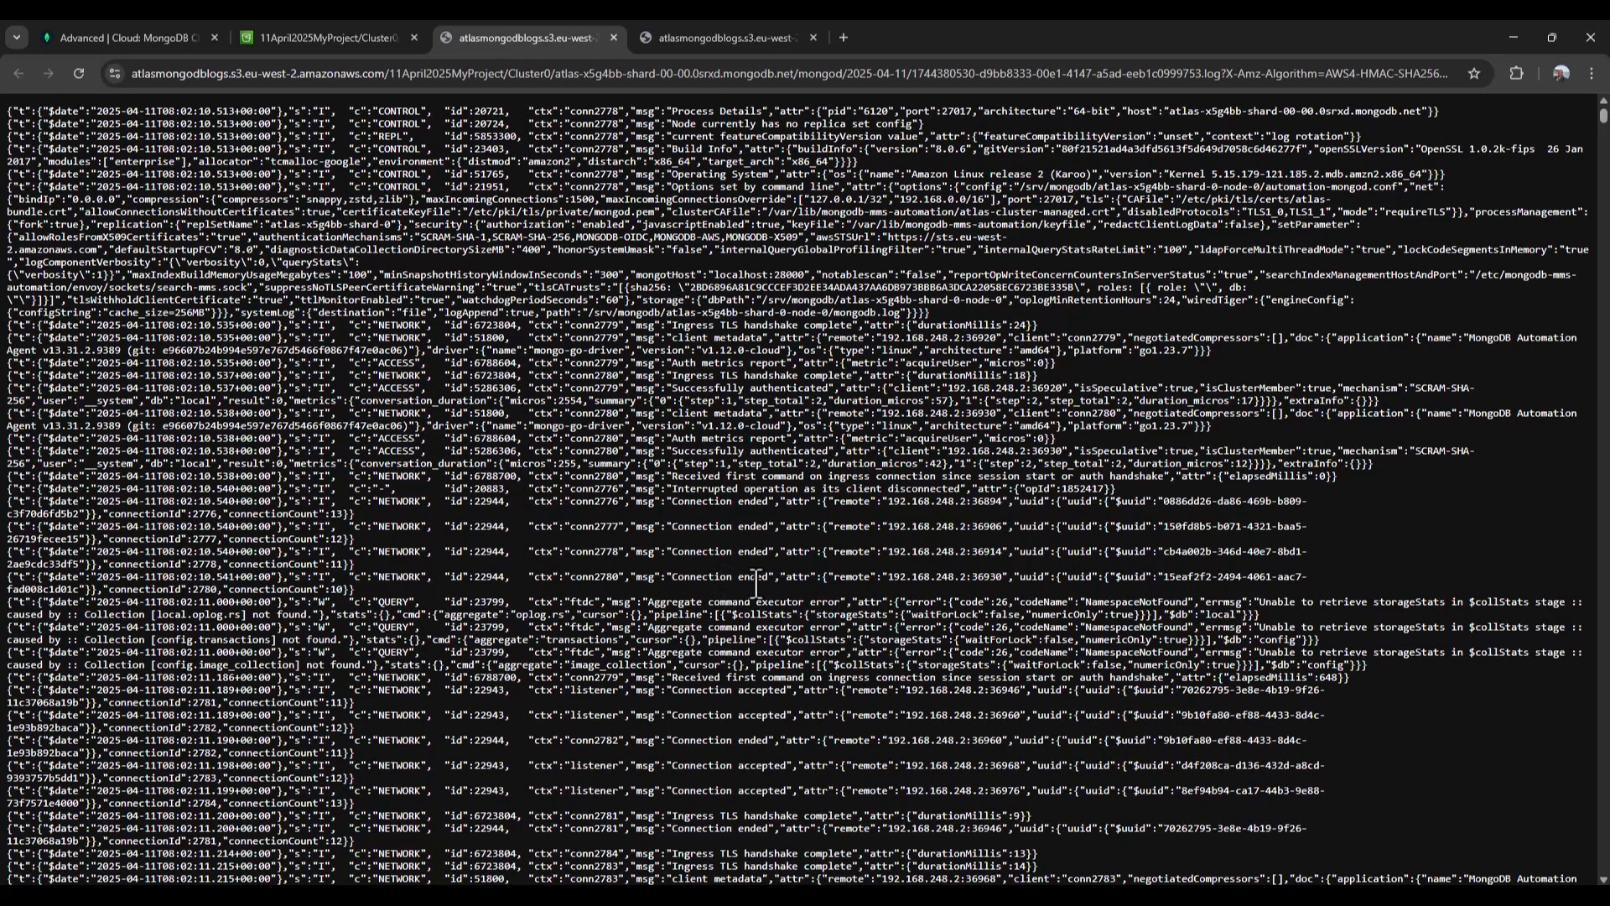
{"action": "scroll", "coordinate": [756, 585], "scroll_direction": "down", "scroll_amount": 20}
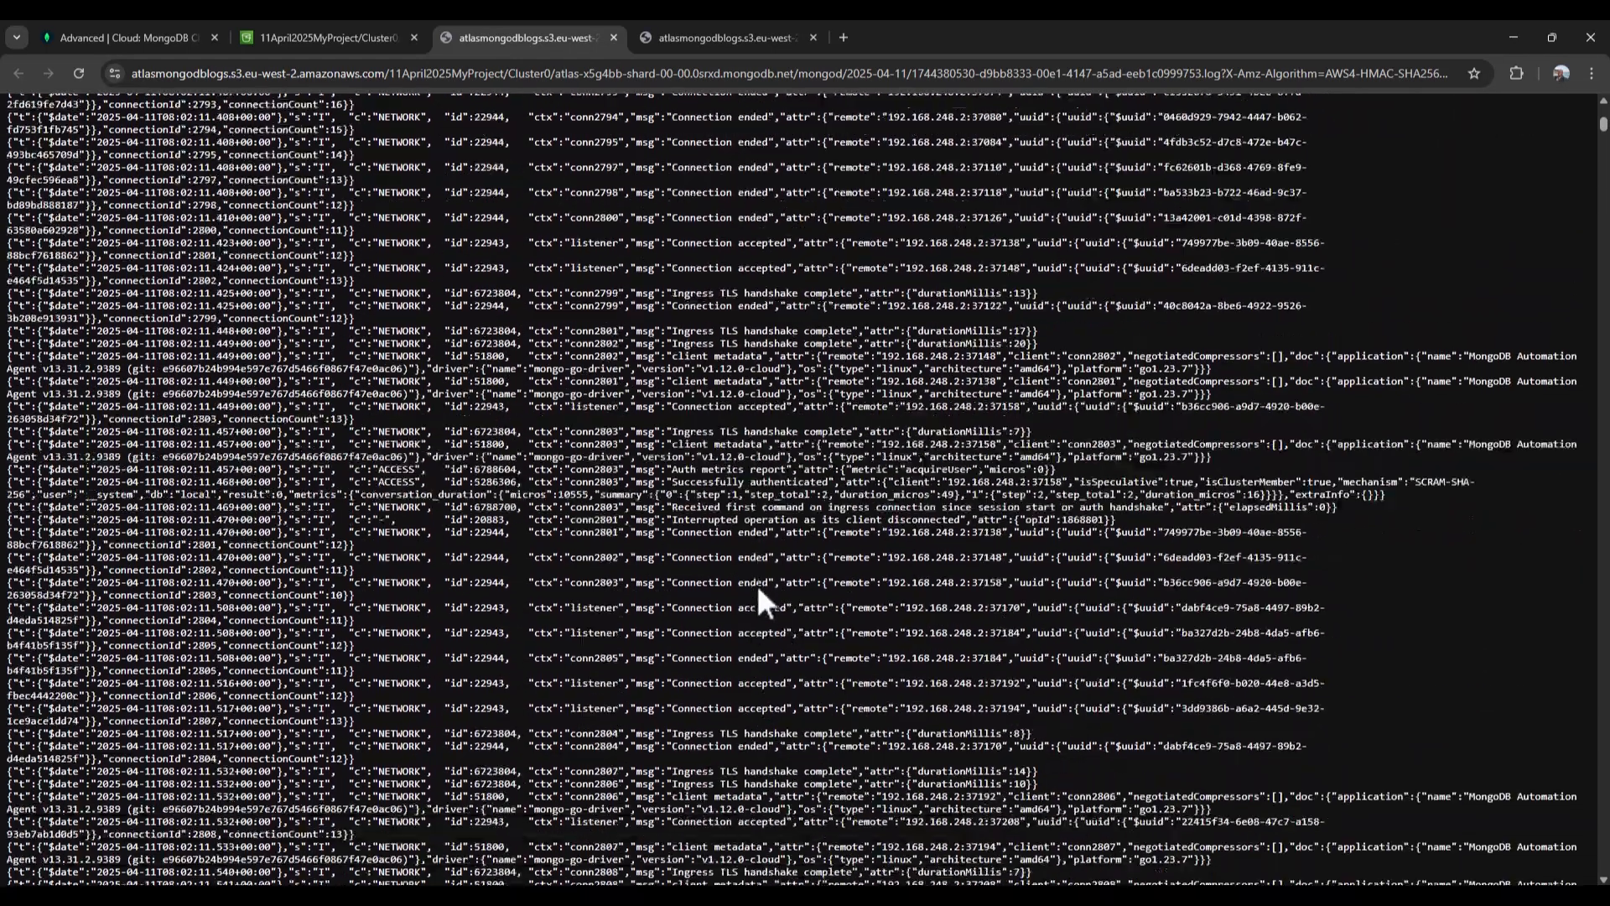
{"action": "scroll", "coordinate": [756, 588], "scroll_direction": "up", "scroll_amount": 15}
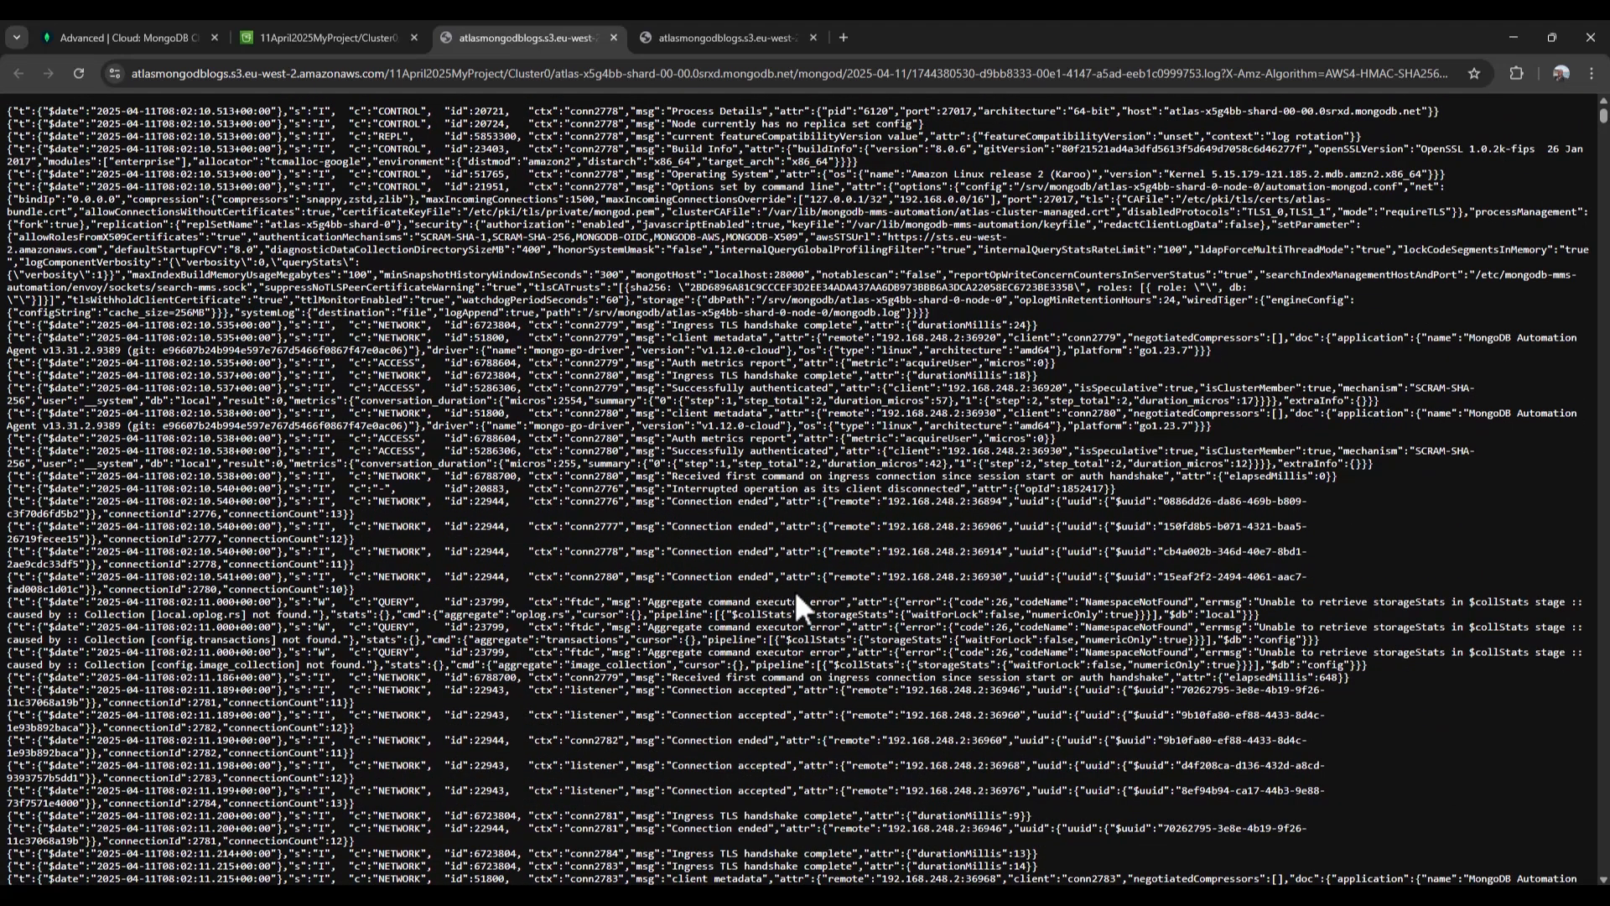
{"action": "scroll", "coordinate": [755, 591], "scroll_direction": "down", "scroll_amount": 10}
{"action": "scroll", "coordinate": [723, 603], "scroll_direction": "down", "scroll_amount": 10}
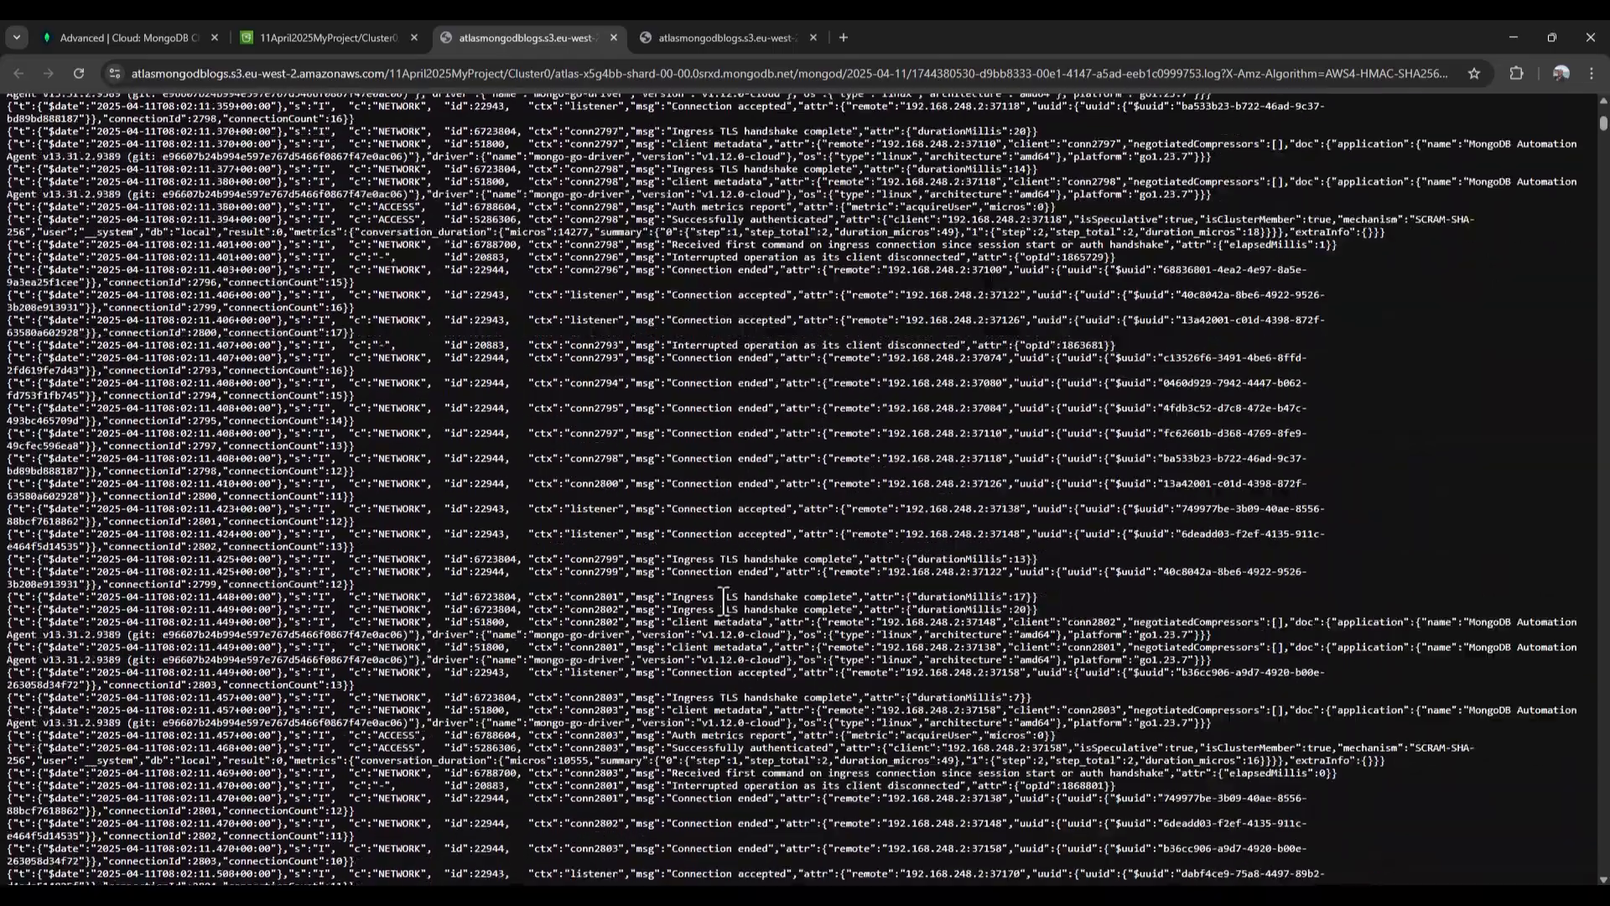
{"action": "scroll", "coordinate": [723, 601], "scroll_direction": "up", "scroll_amount": 10}
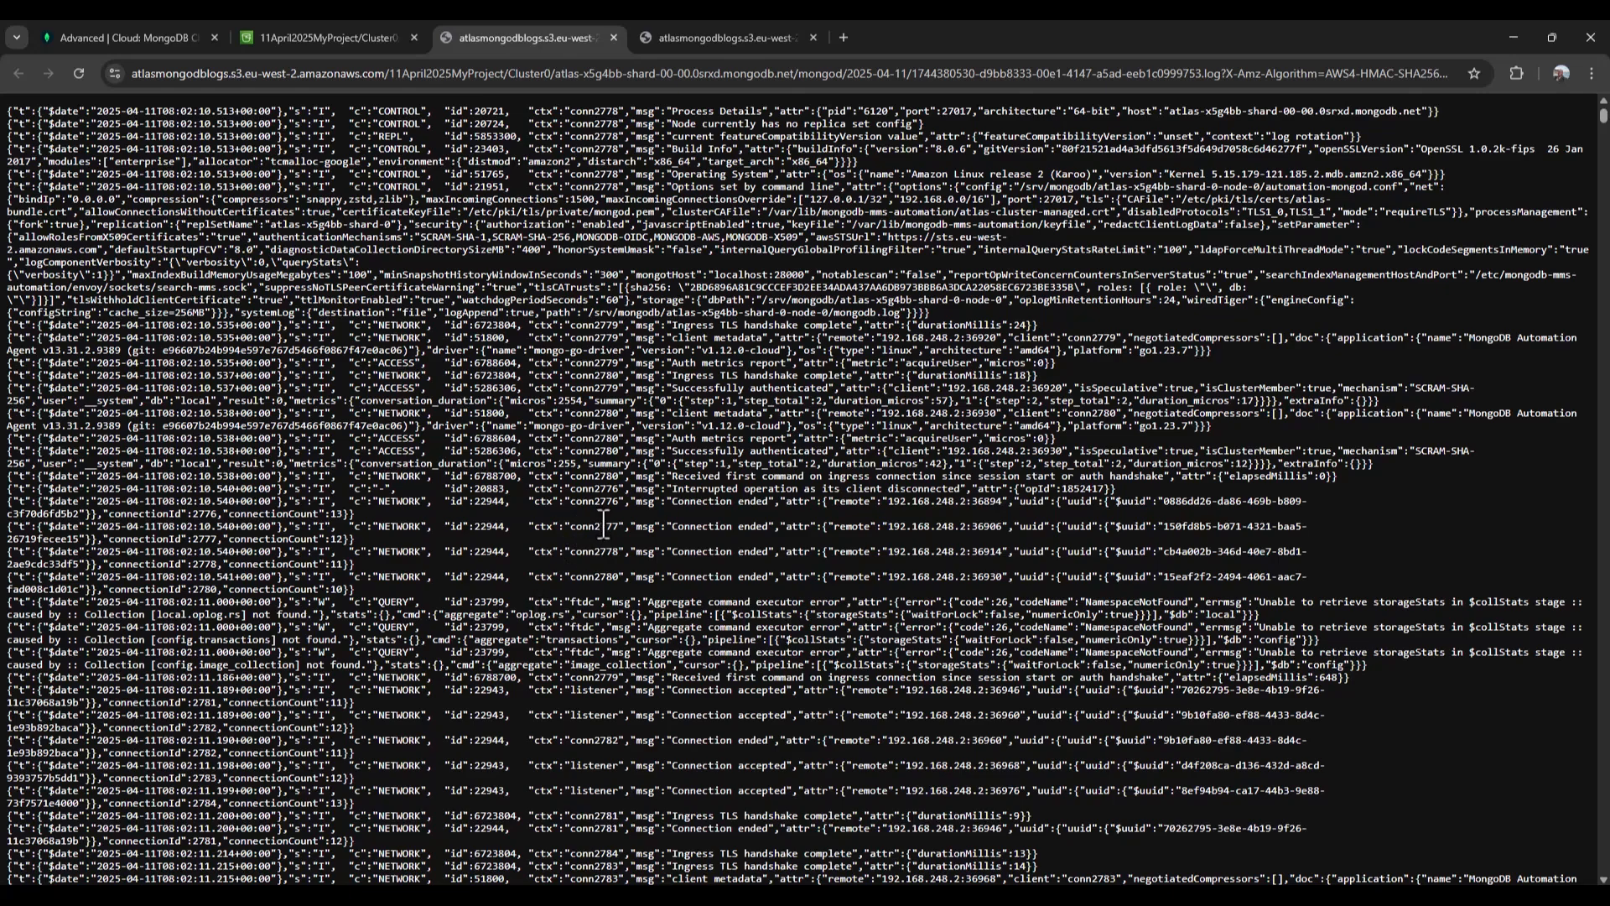
{"action": "scroll", "coordinate": [603, 525], "scroll_direction": "down", "scroll_amount": 10}
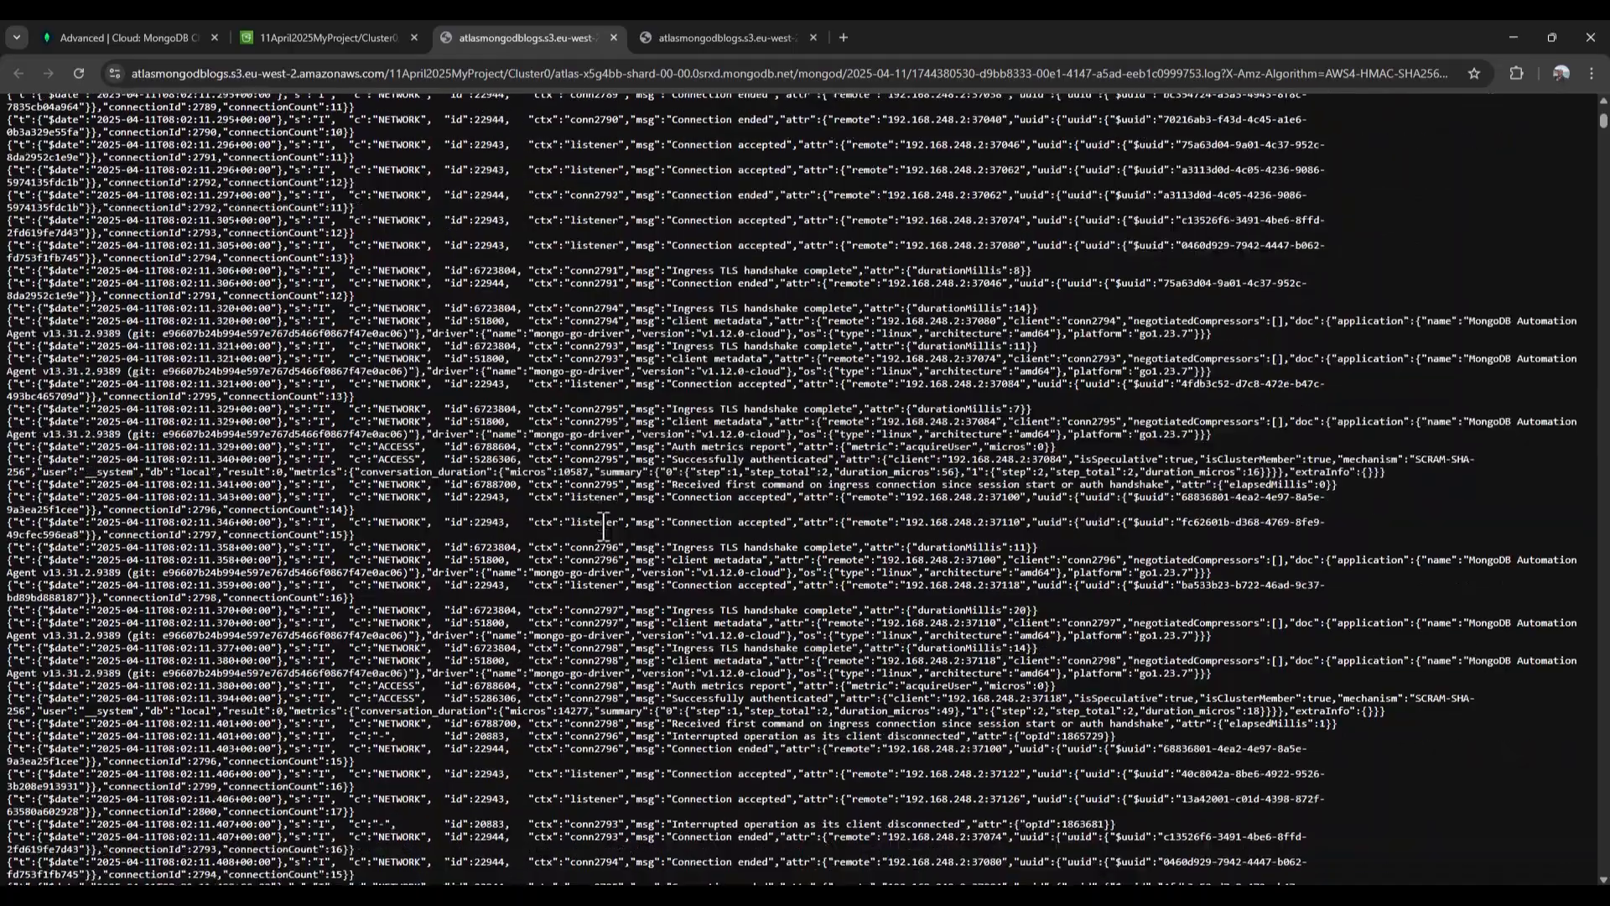
{"action": "scroll", "coordinate": [604, 527], "scroll_direction": "down", "scroll_amount": 15}
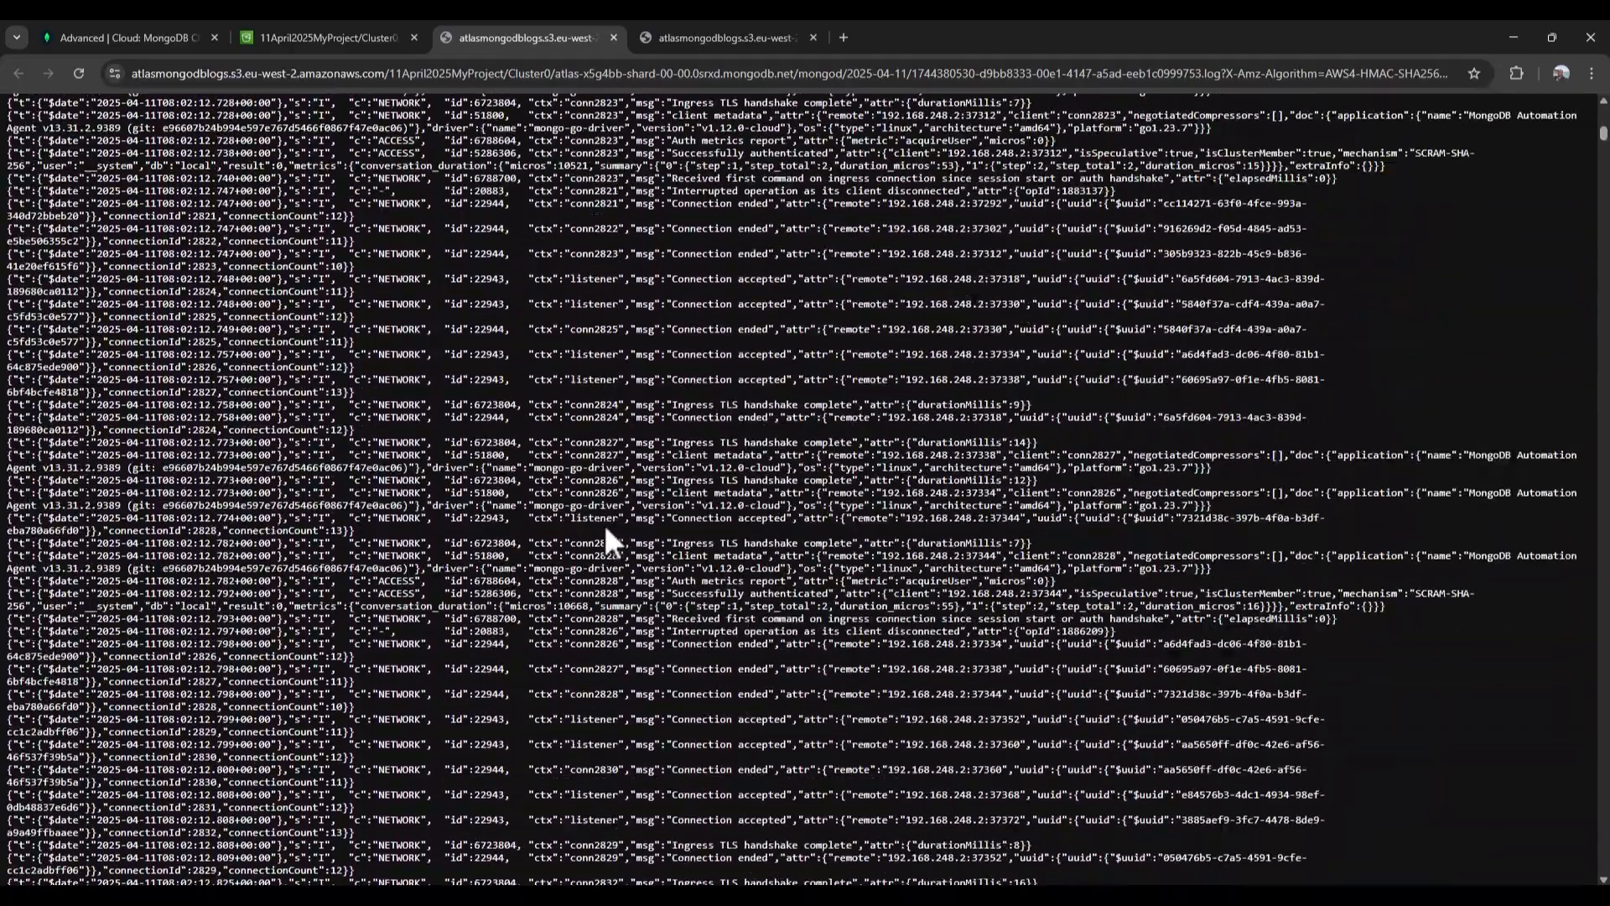
{"action": "scroll", "coordinate": [604, 525], "scroll_direction": "down", "scroll_amount": 10}
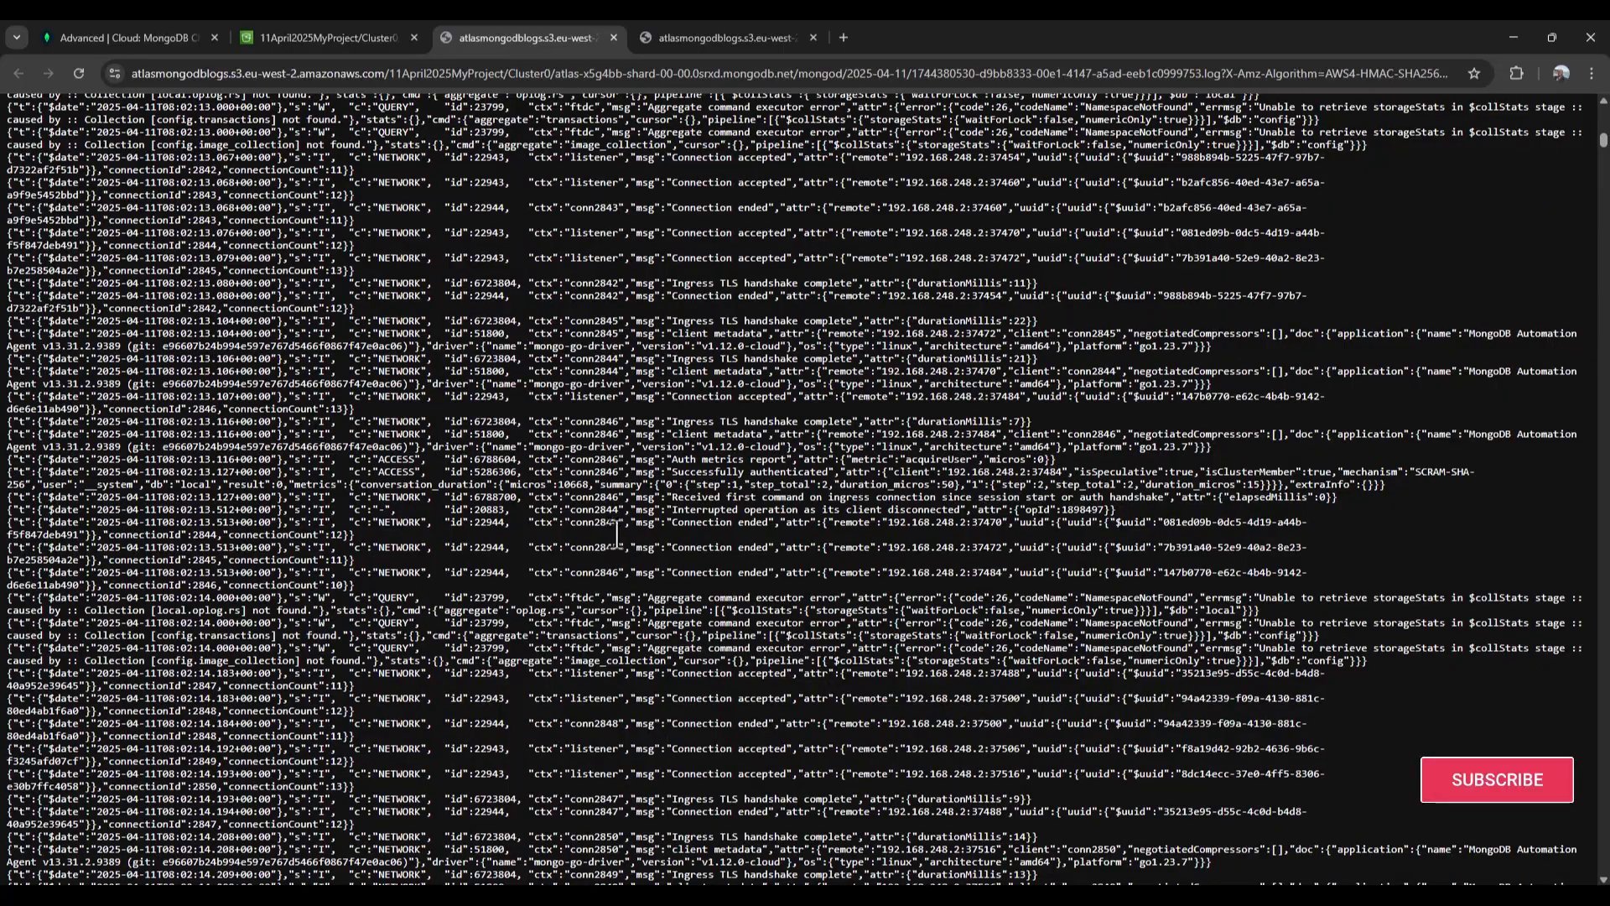
{"action": "scroll", "coordinate": [768, 596], "scroll_direction": "up", "scroll_amount": 3}
{"action": "scroll", "coordinate": [772, 602], "scroll_direction": "up", "scroll_amount": 15}
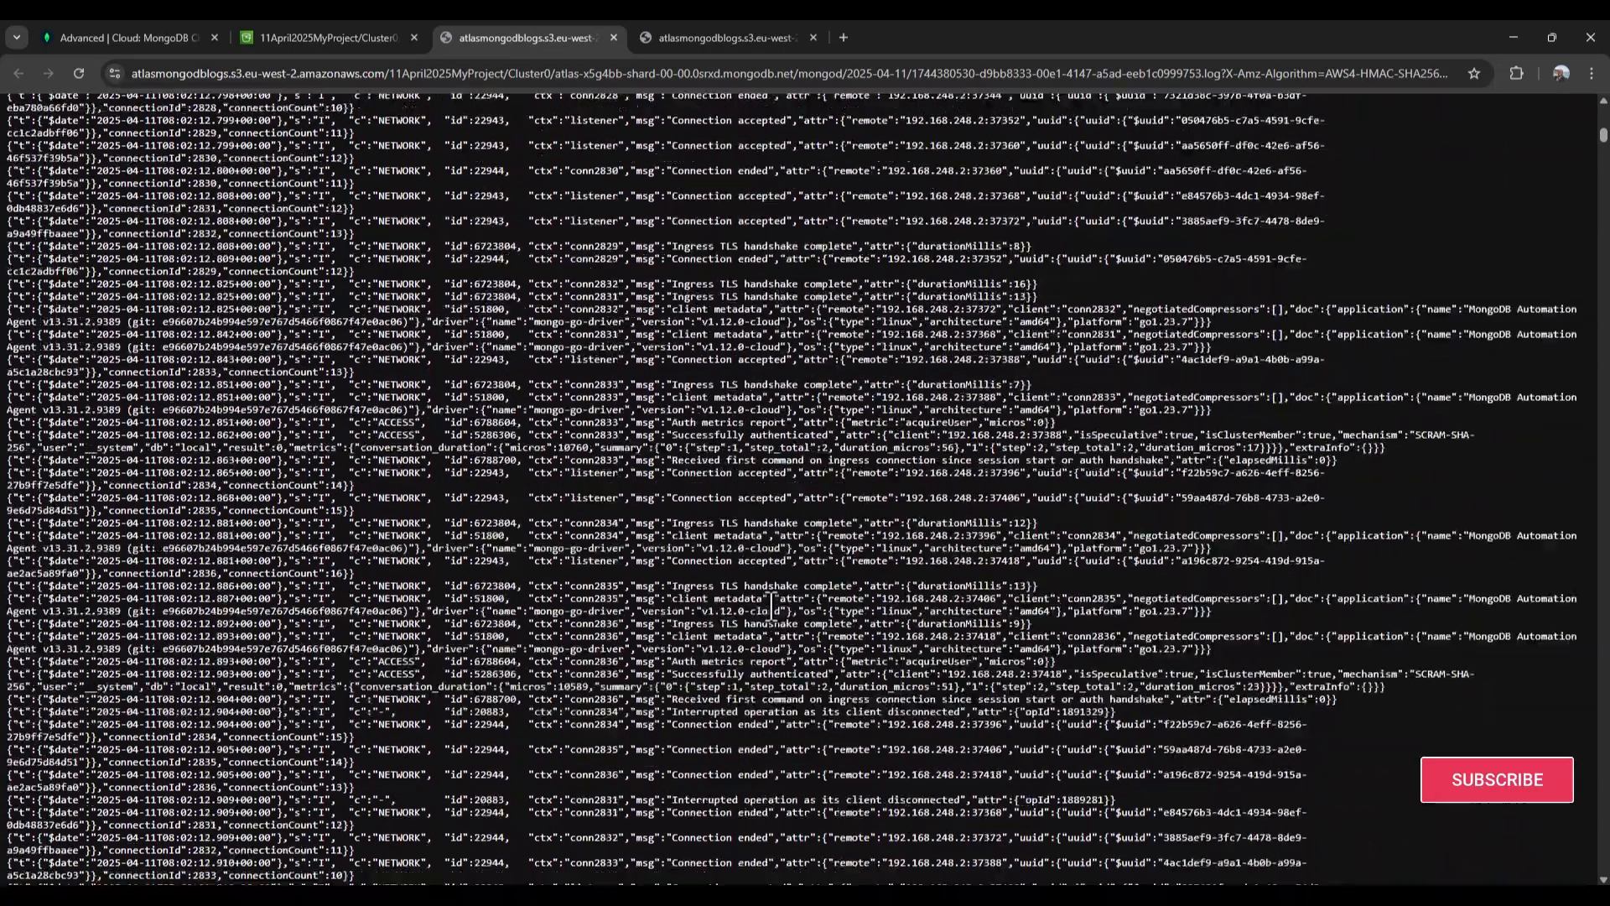
{"action": "scroll", "coordinate": [772, 602], "scroll_direction": "up", "scroll_amount": 10}
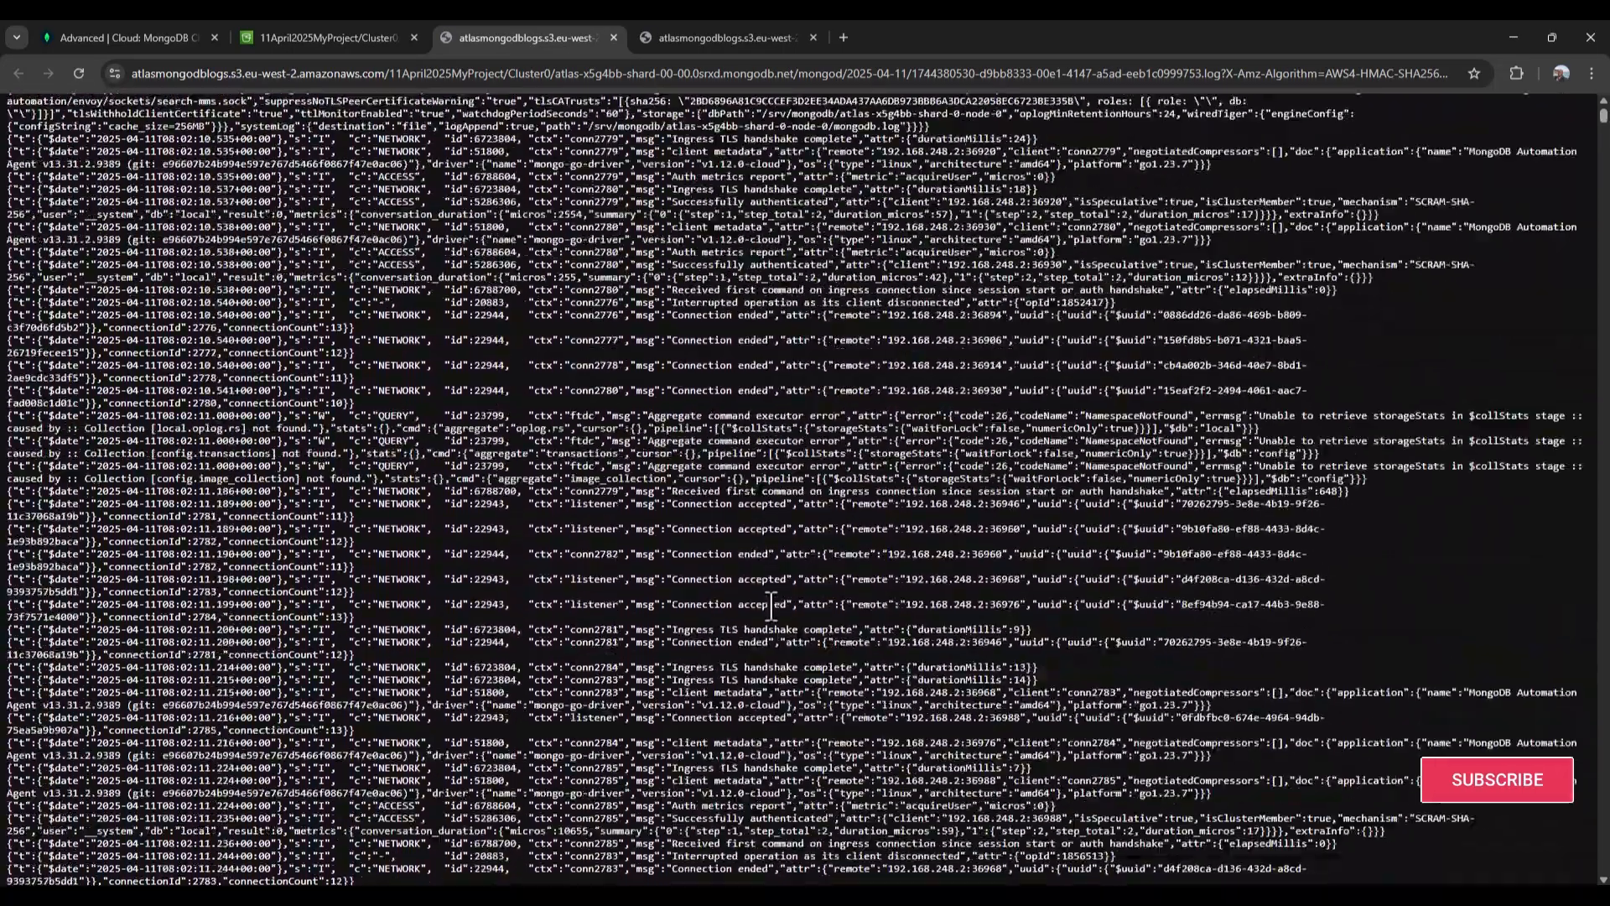